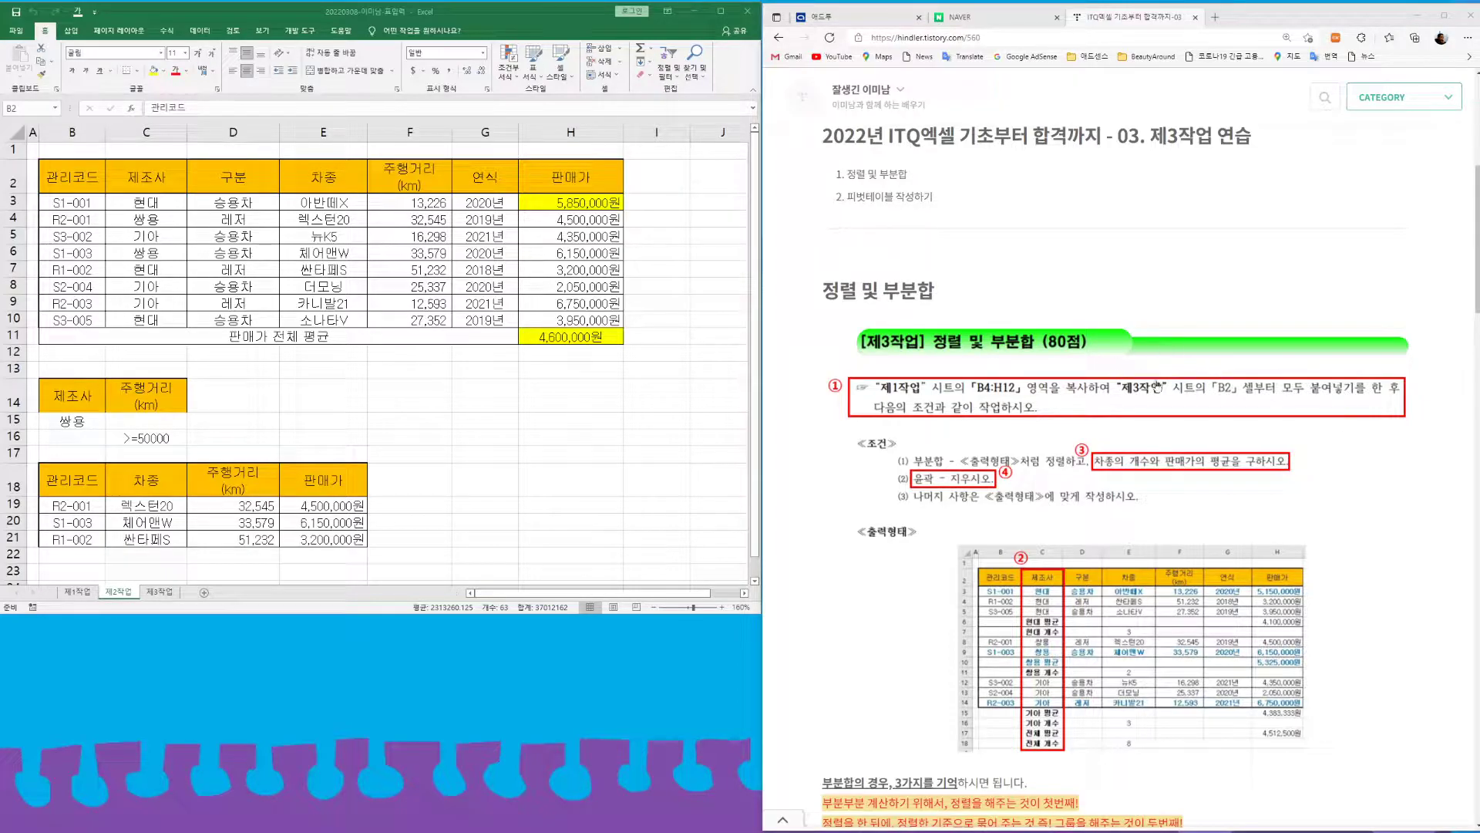
# - Review the 제3작업 exercise page, covering the sorting and subtotal conditions, the output example and the pivot table section
pyautogui.scroll(-2, 1202, 401)
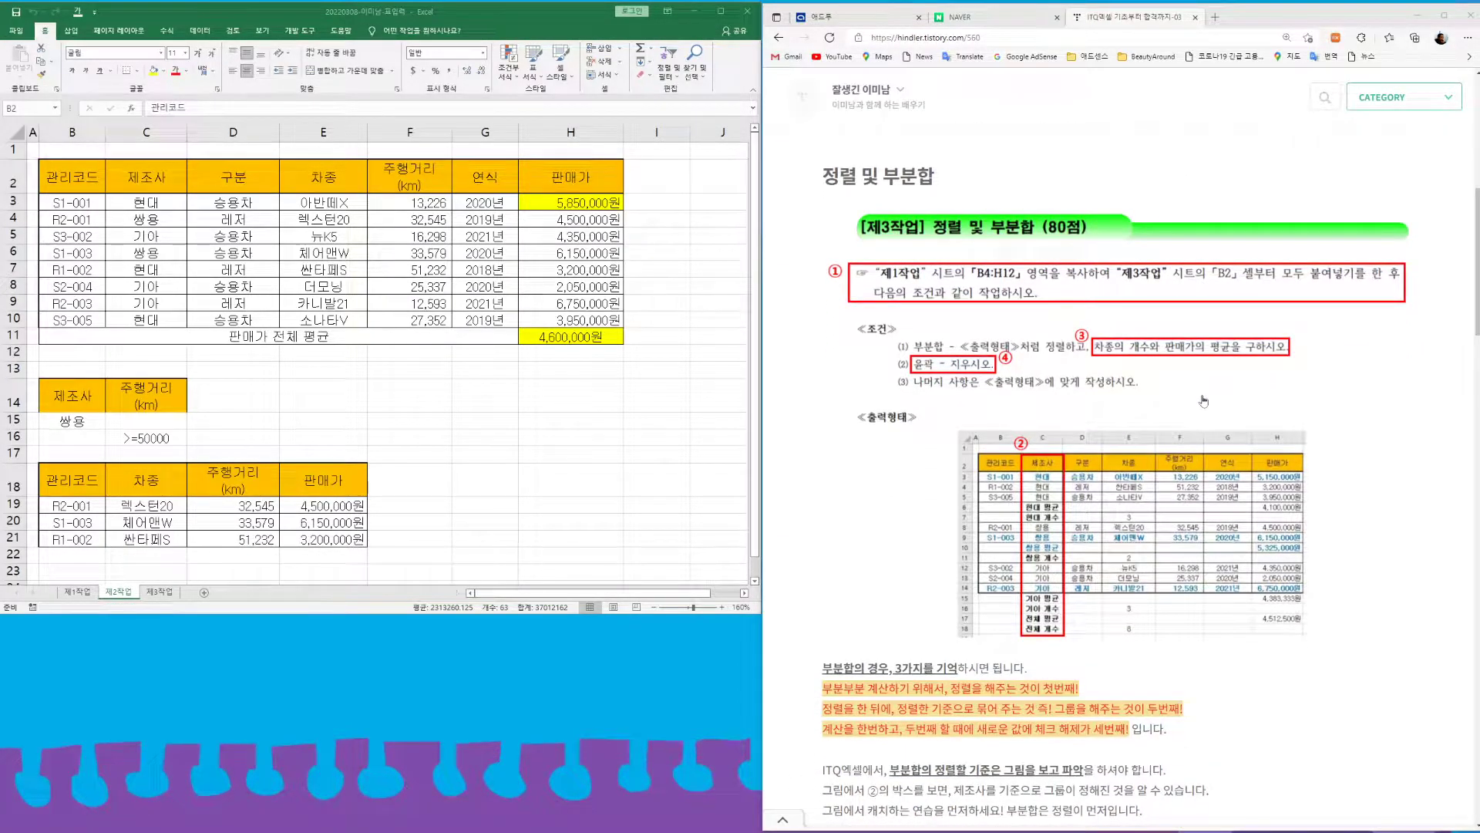
pyautogui.scroll(-2, 1203, 400)
pyautogui.scroll(2, 1207, 395)
pyautogui.scroll(-1, 1270, 355)
pyautogui.scroll(1, 1270, 356)
pyautogui.moveTo(1477, 276); pyautogui.dragTo(1477, 388)
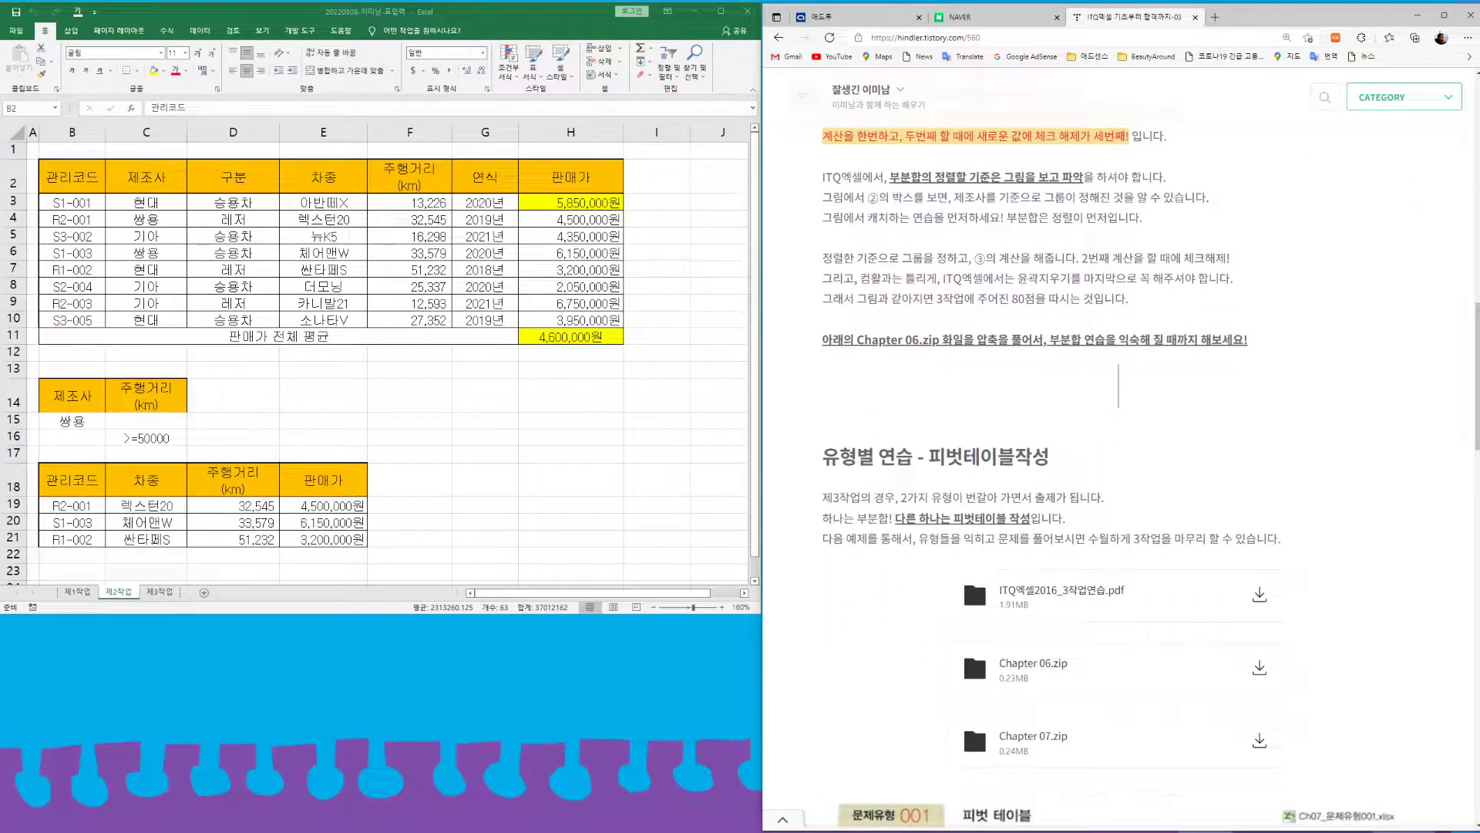
pyautogui.scroll(-6, 1157, 496)
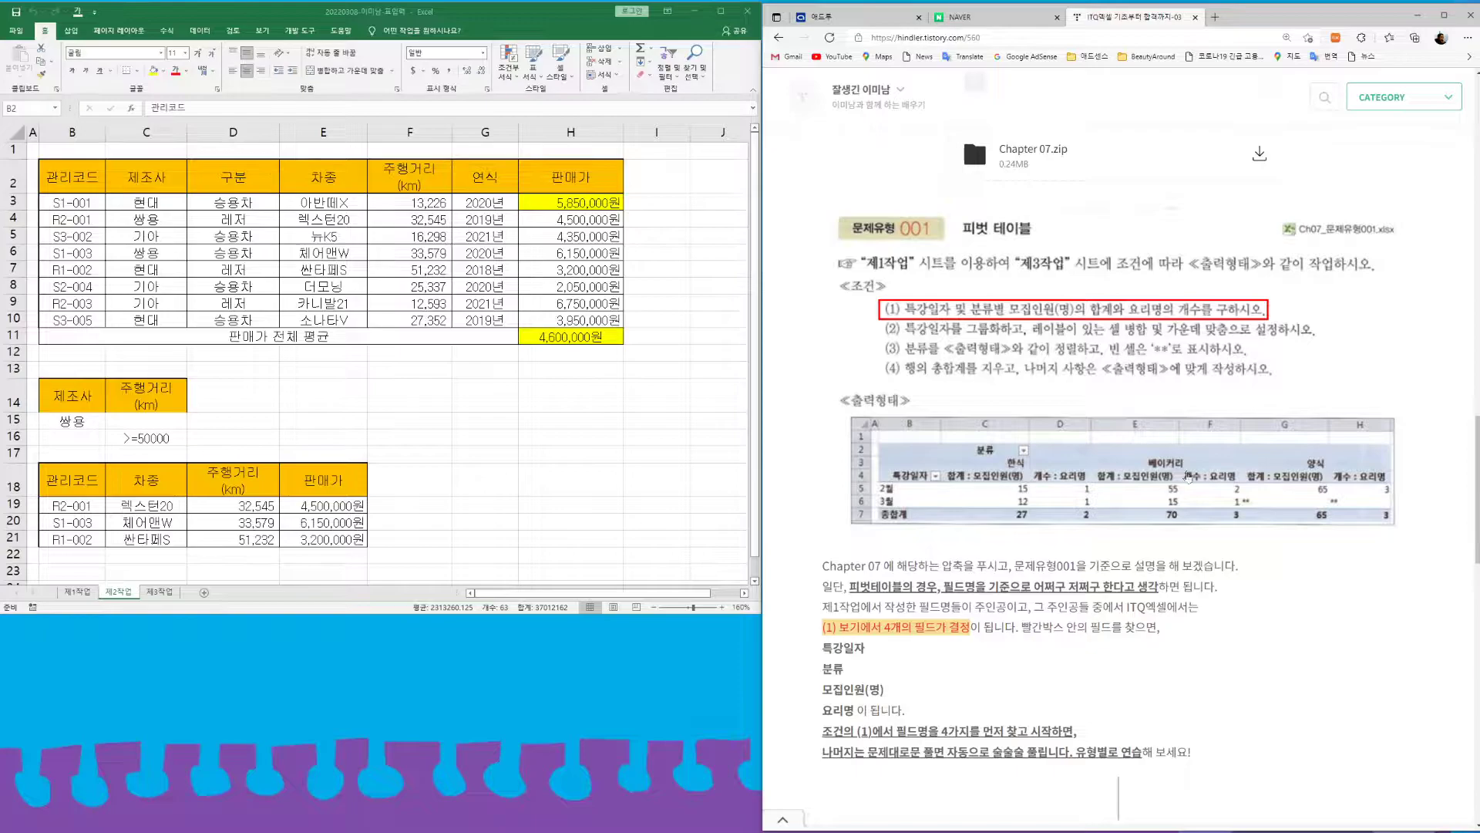
pyautogui.moveTo(1477, 509); pyautogui.dragTo(1477, 301)
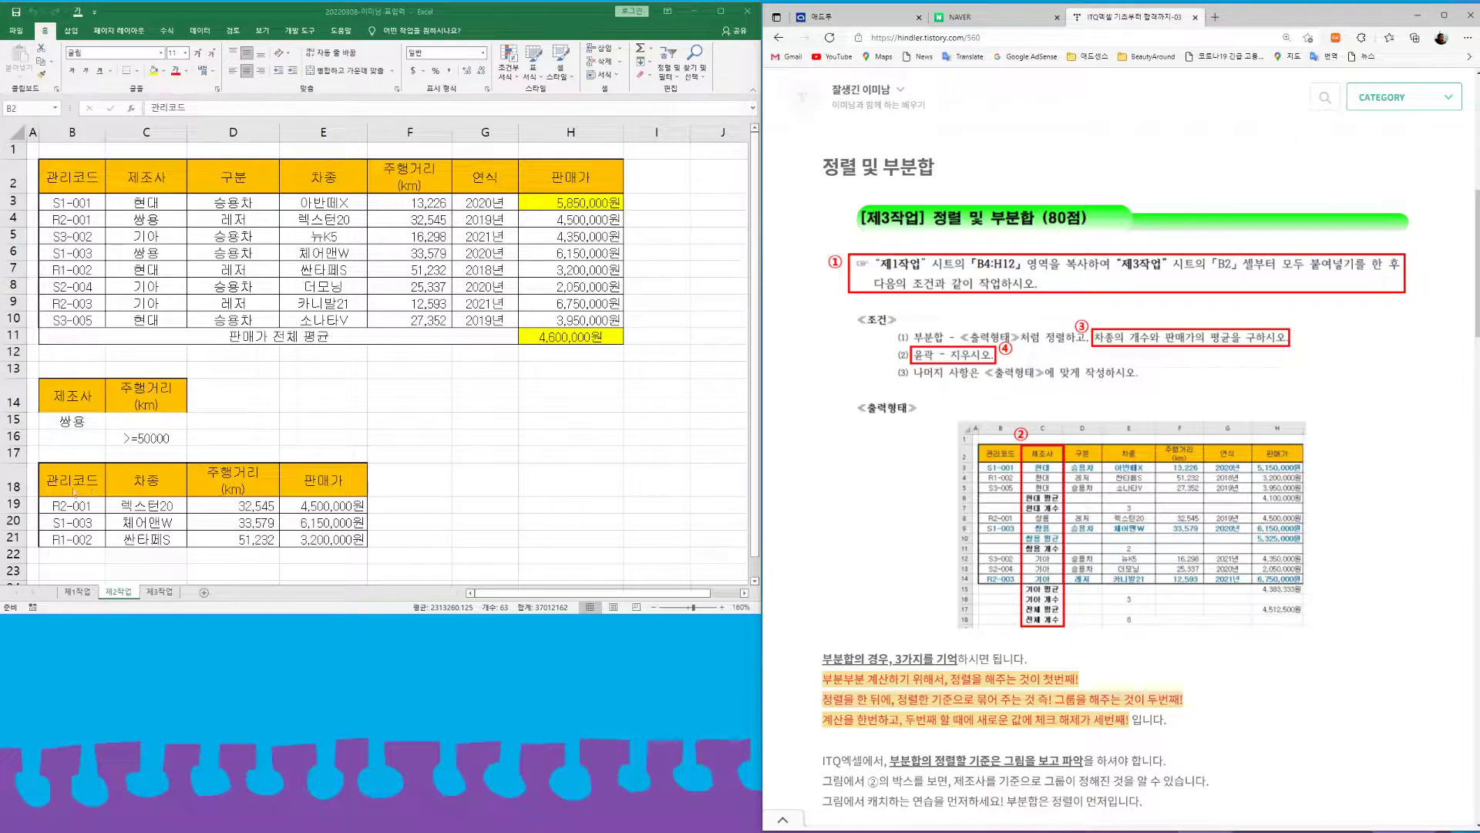
pyautogui.click(62, 165)
pyautogui.moveTo(63, 172); pyautogui.dragTo(386, 239)
pyautogui.click(409, 231)
pyautogui.moveTo(65, 176); pyautogui.dragTo(562, 327)
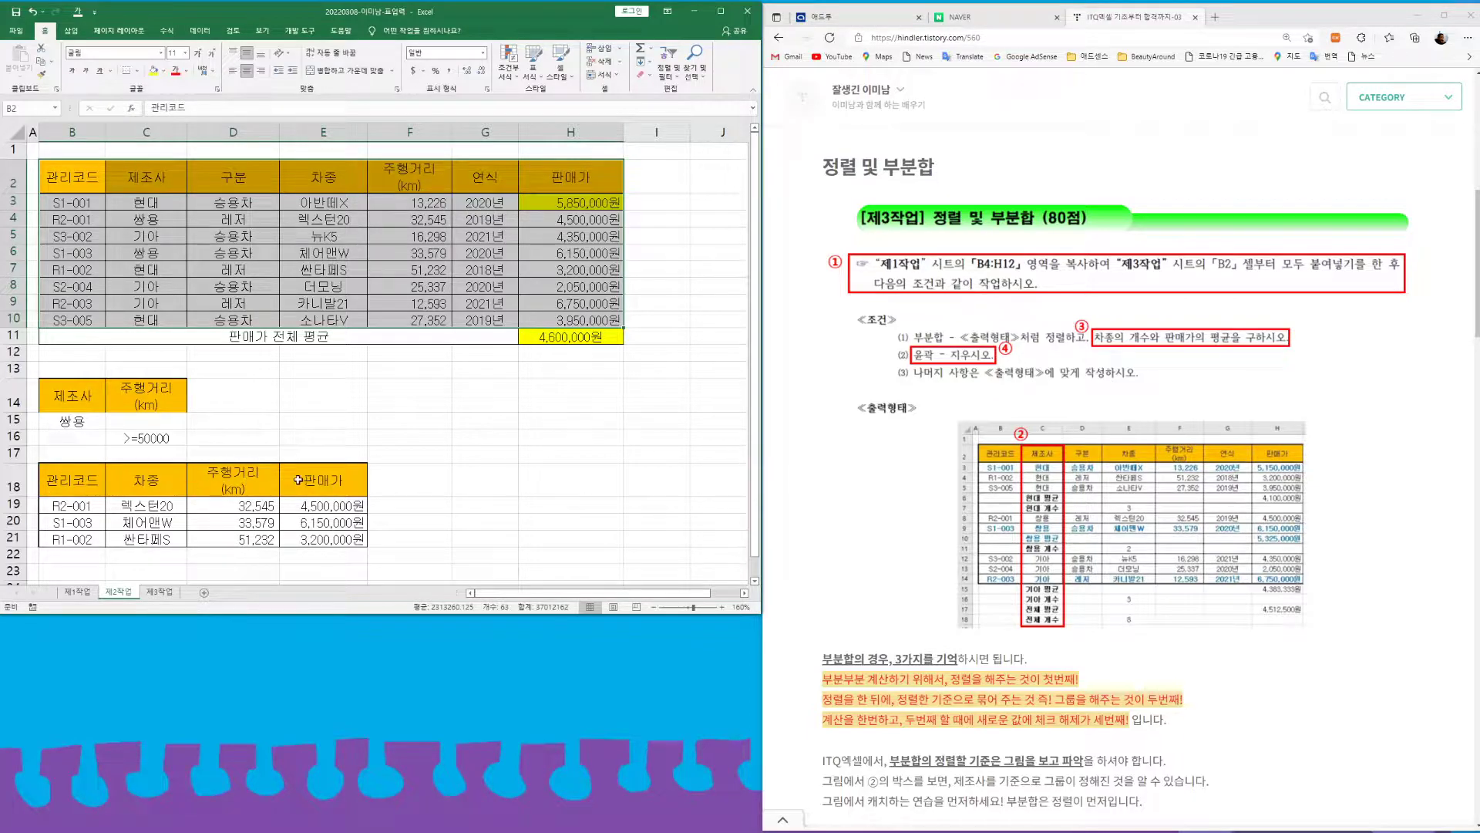
# - Open the empty 제3작업 sheet and enlarge its view to 160%
pyautogui.click(160, 591)
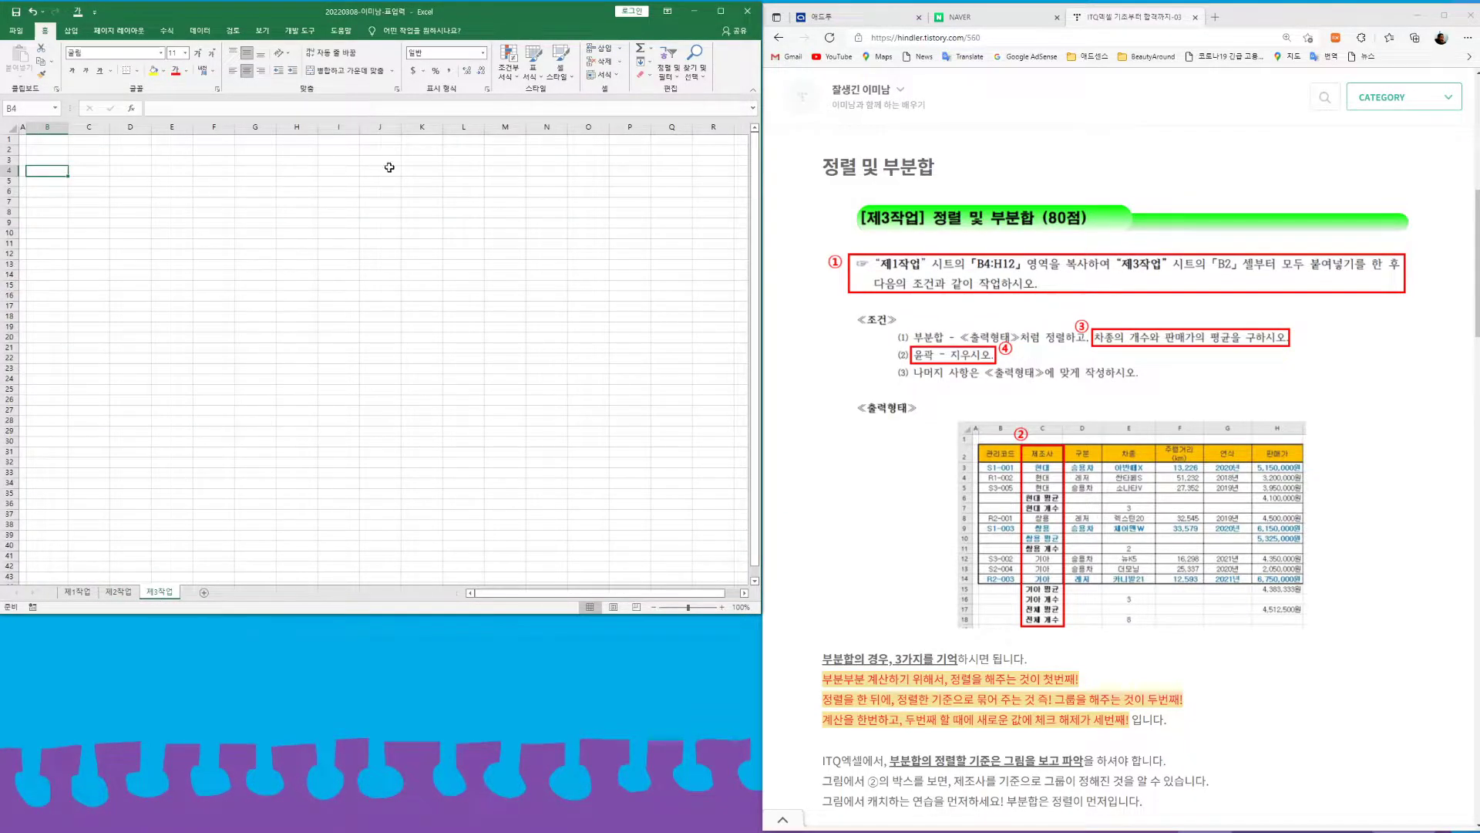
pyautogui.click(722, 606)
pyautogui.click(721, 606)
pyautogui.click(721, 607)
pyautogui.click(721, 607)
pyautogui.click(722, 606)
pyautogui.click(722, 607)
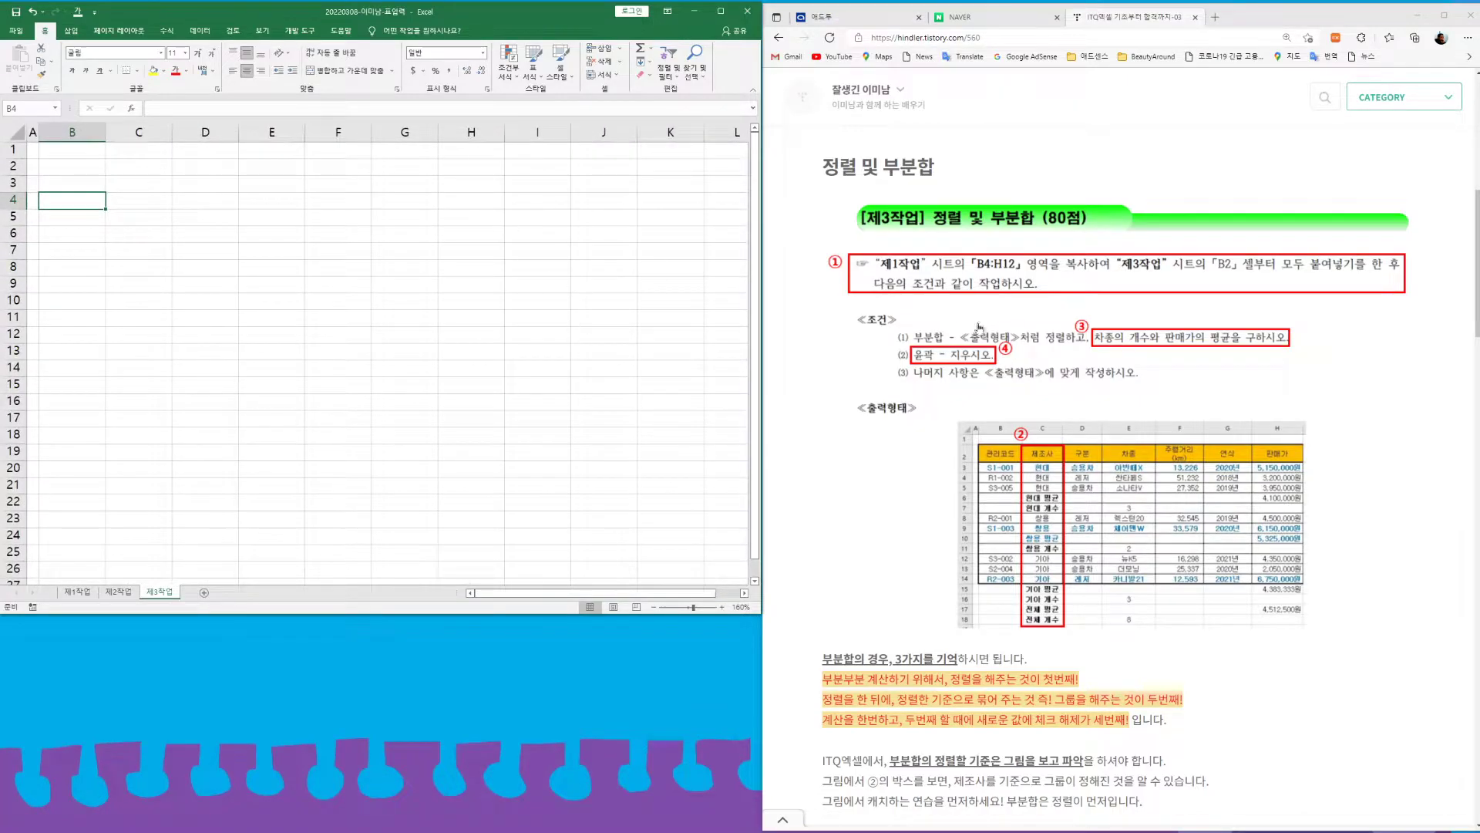
# - Copy B4:H12 from the 제1작업 sheet and paste it at B2 of the 제3작업 sheet, keeping the source column widths
pyautogui.click(75, 591)
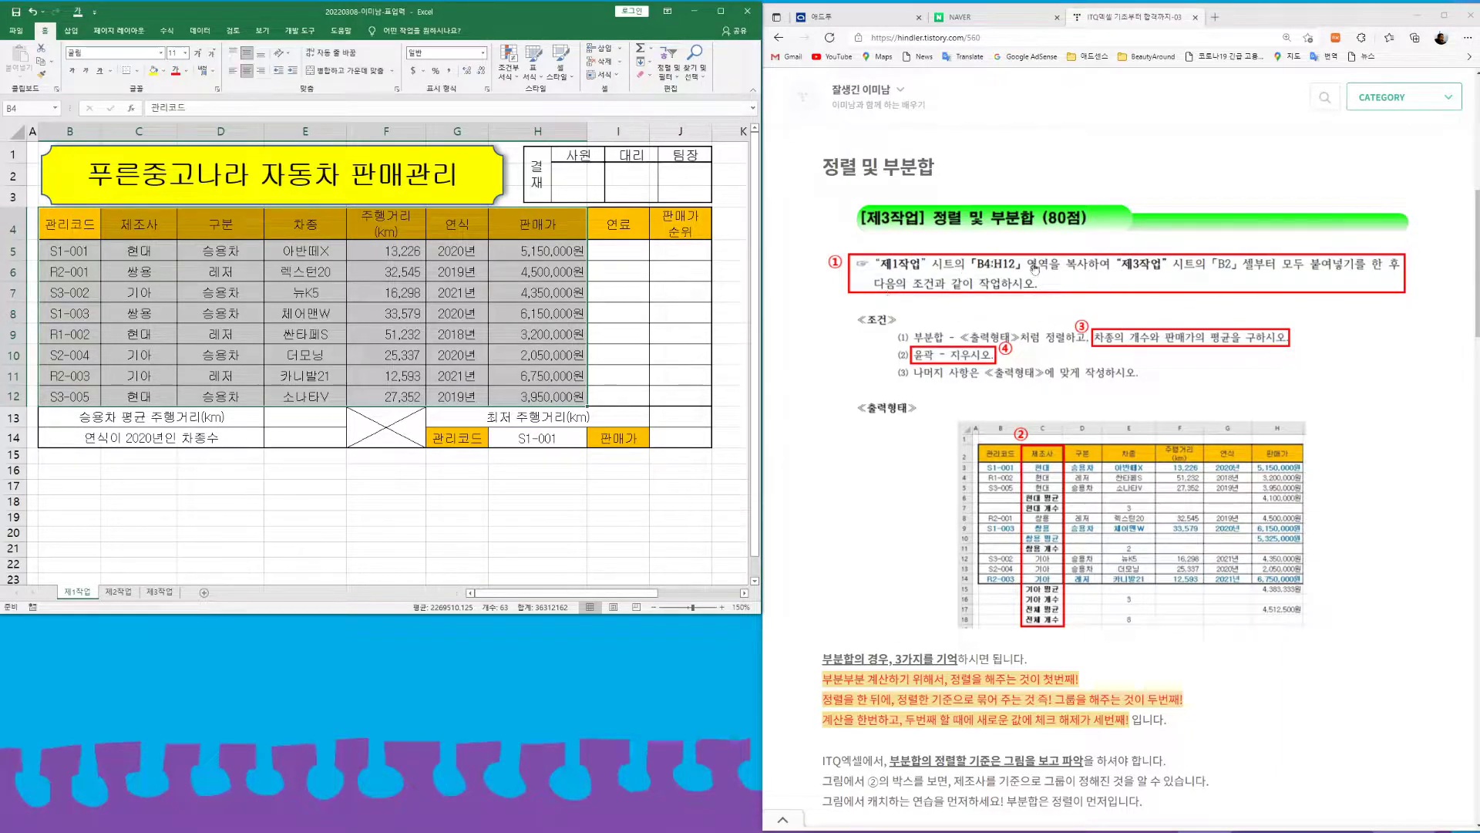
pyautogui.moveTo(69, 223); pyautogui.dragTo(544, 397)
pyautogui.hotkey('ctrl', 'c')
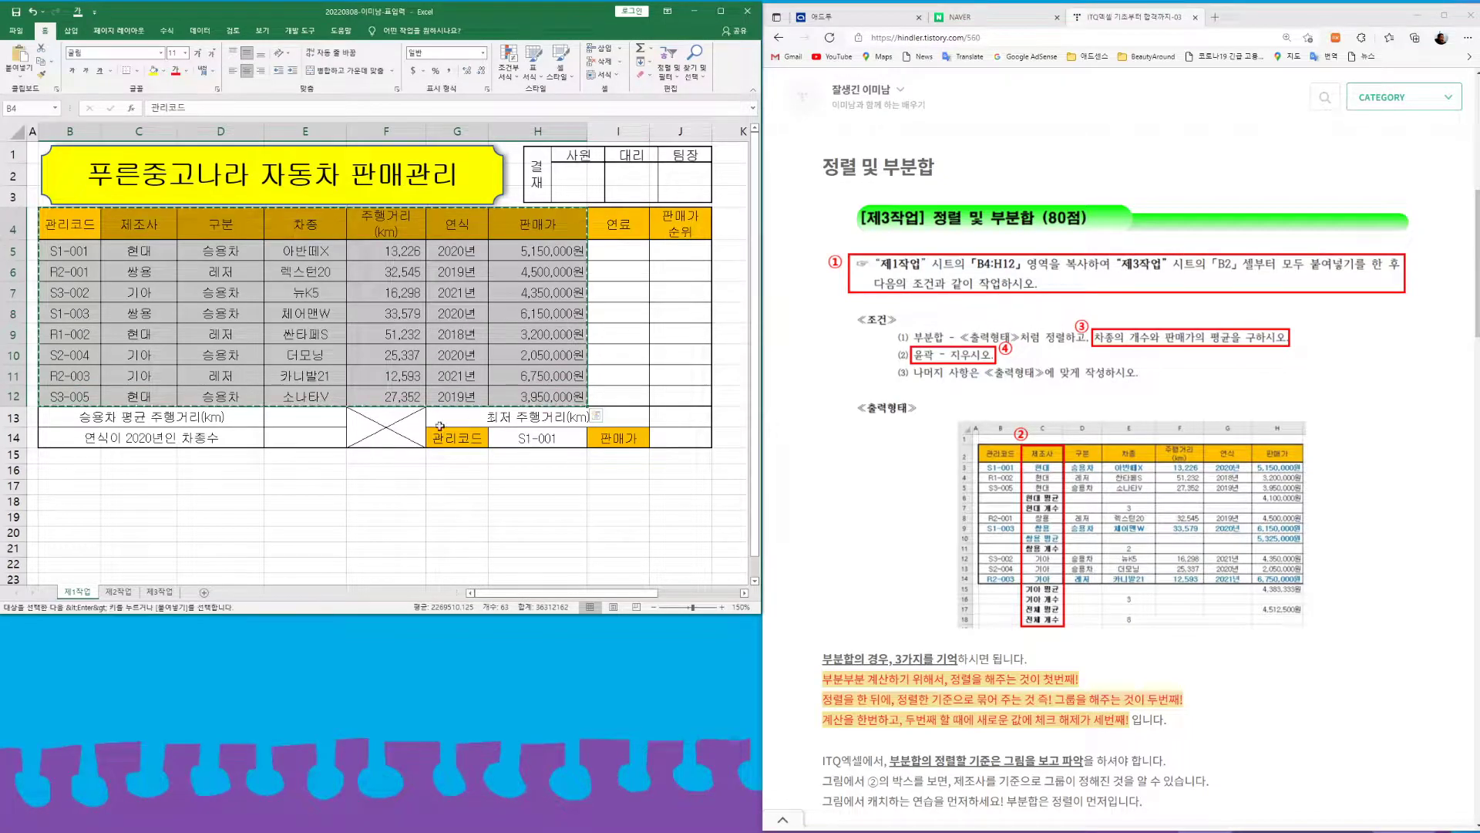
pyautogui.click(162, 592)
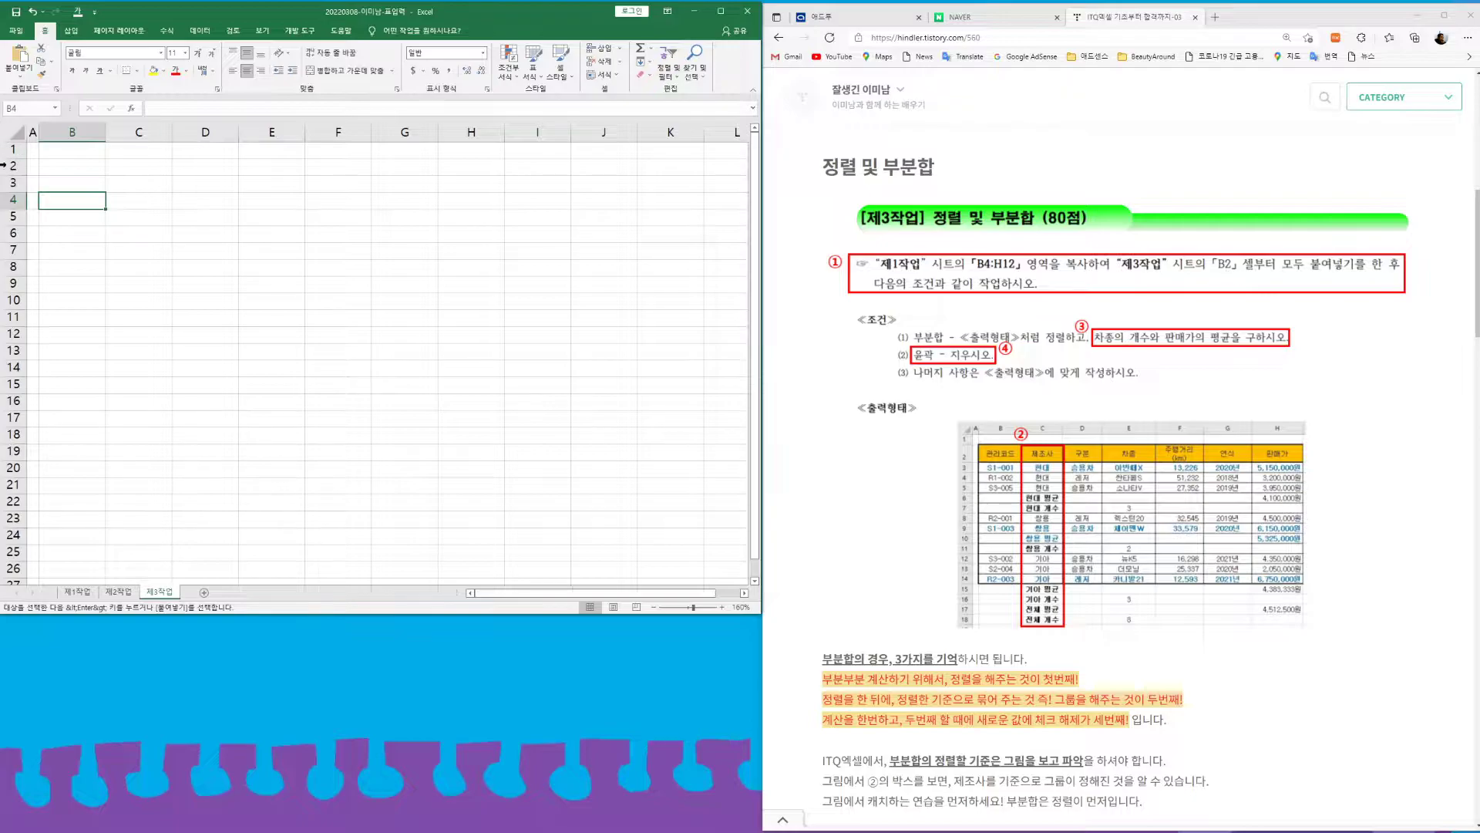
pyautogui.click(62, 169)
pyautogui.hotkey('ctrl', 'v')
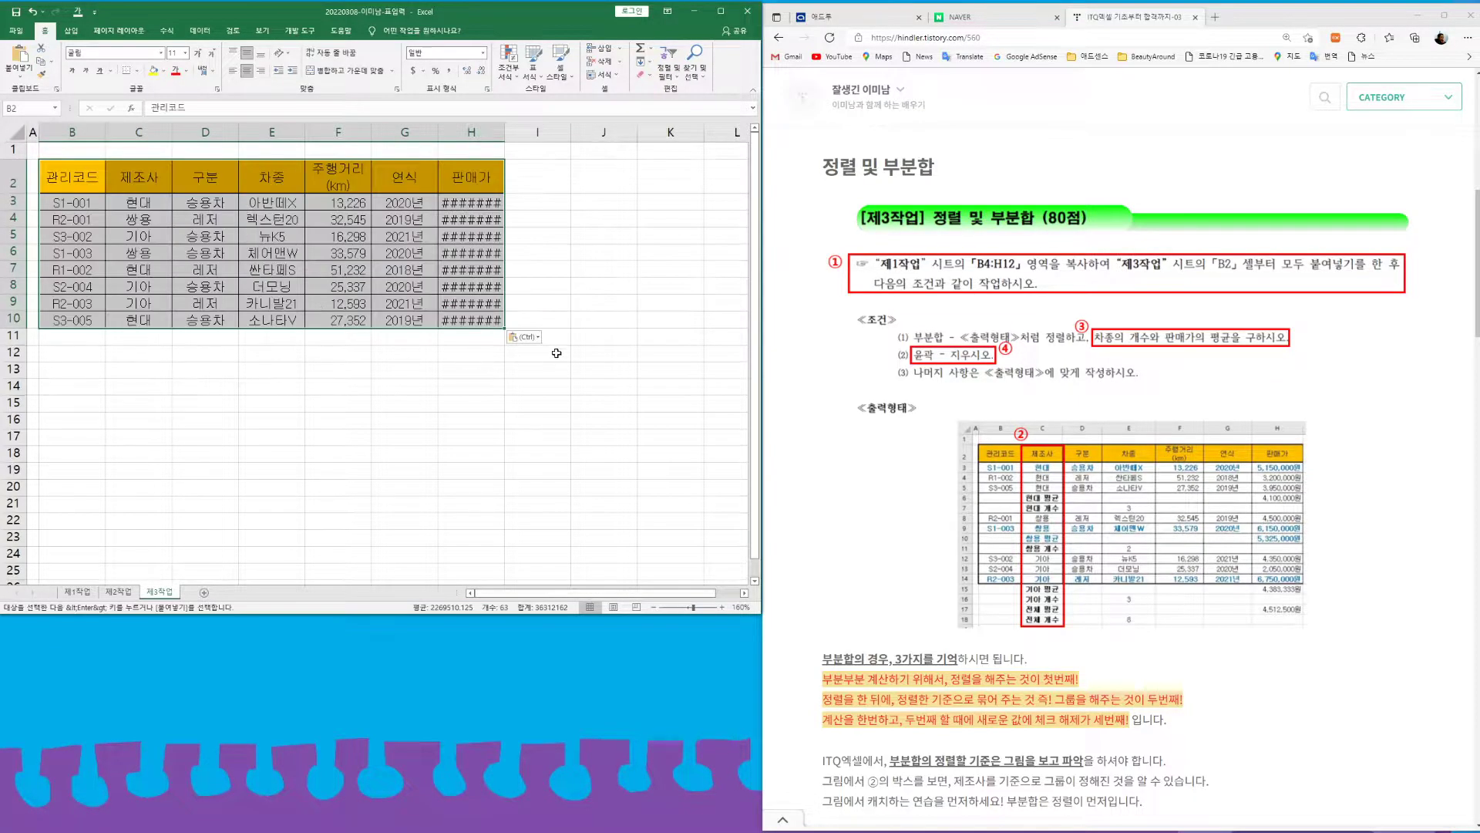
pyautogui.click(536, 340)
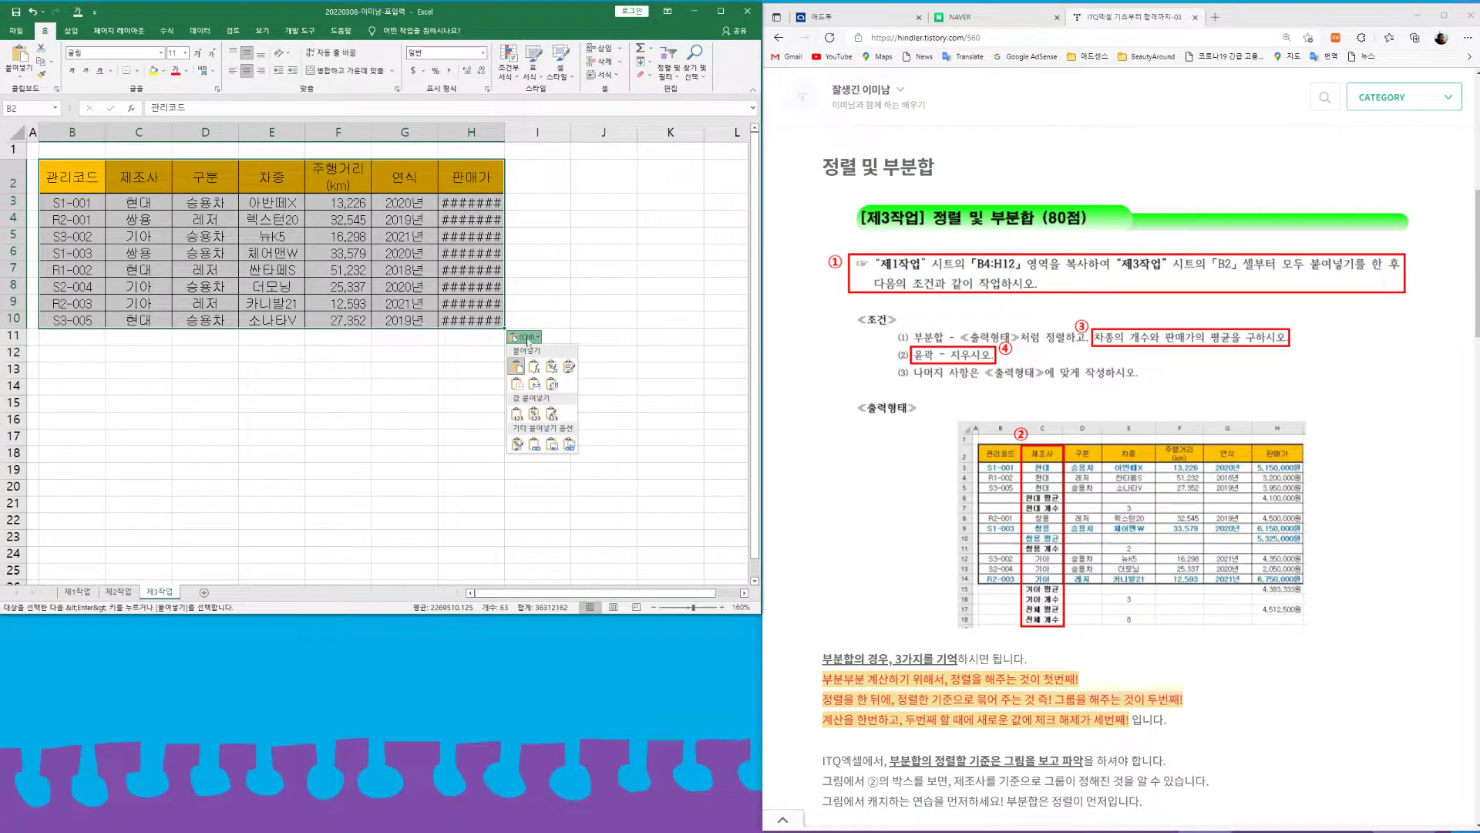
pyautogui.click(535, 385)
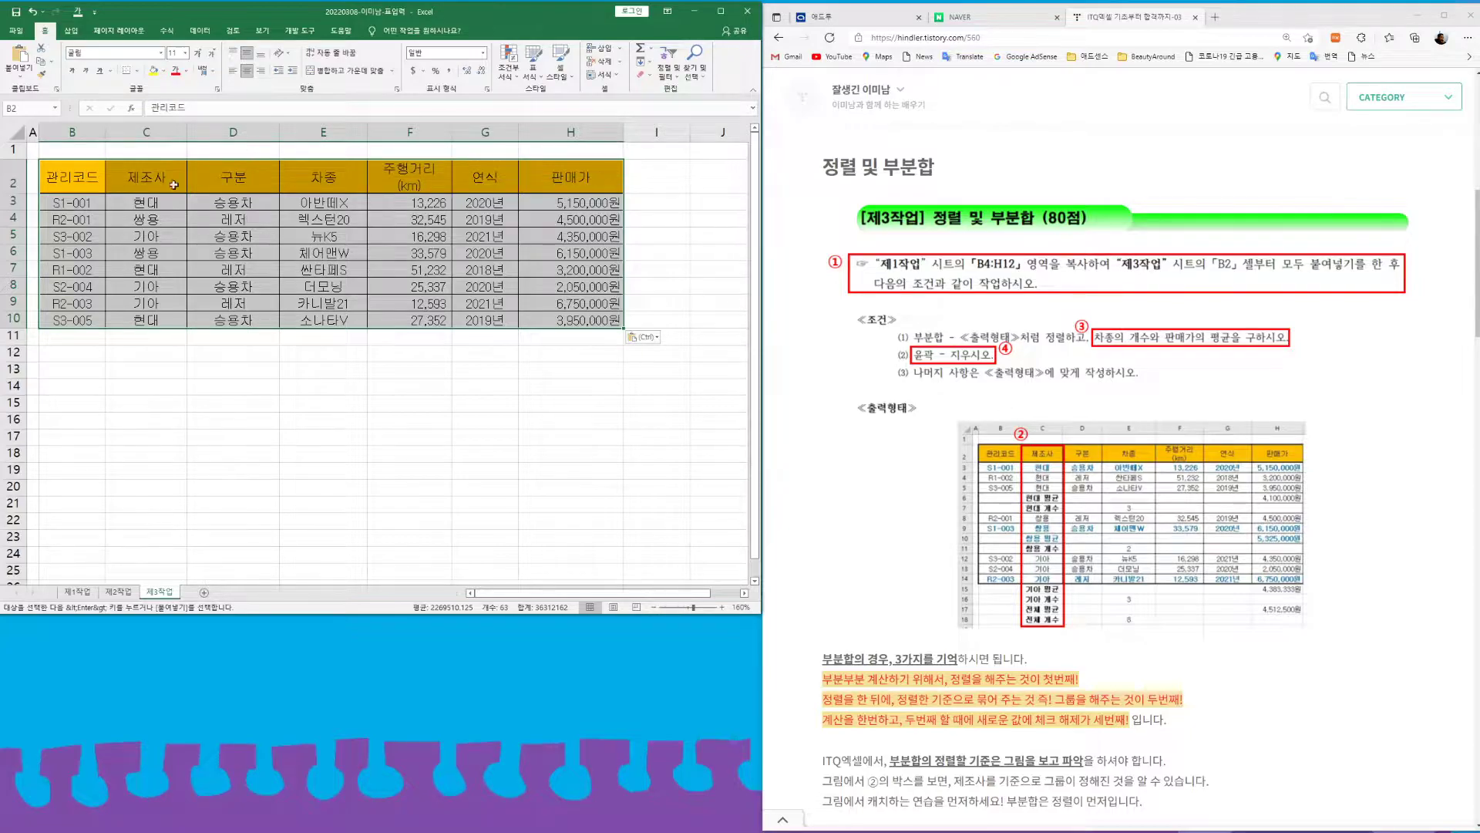
# - Sort the pasted table by 제조사 cell values in descending order (내림차순)
pyautogui.click(200, 30)
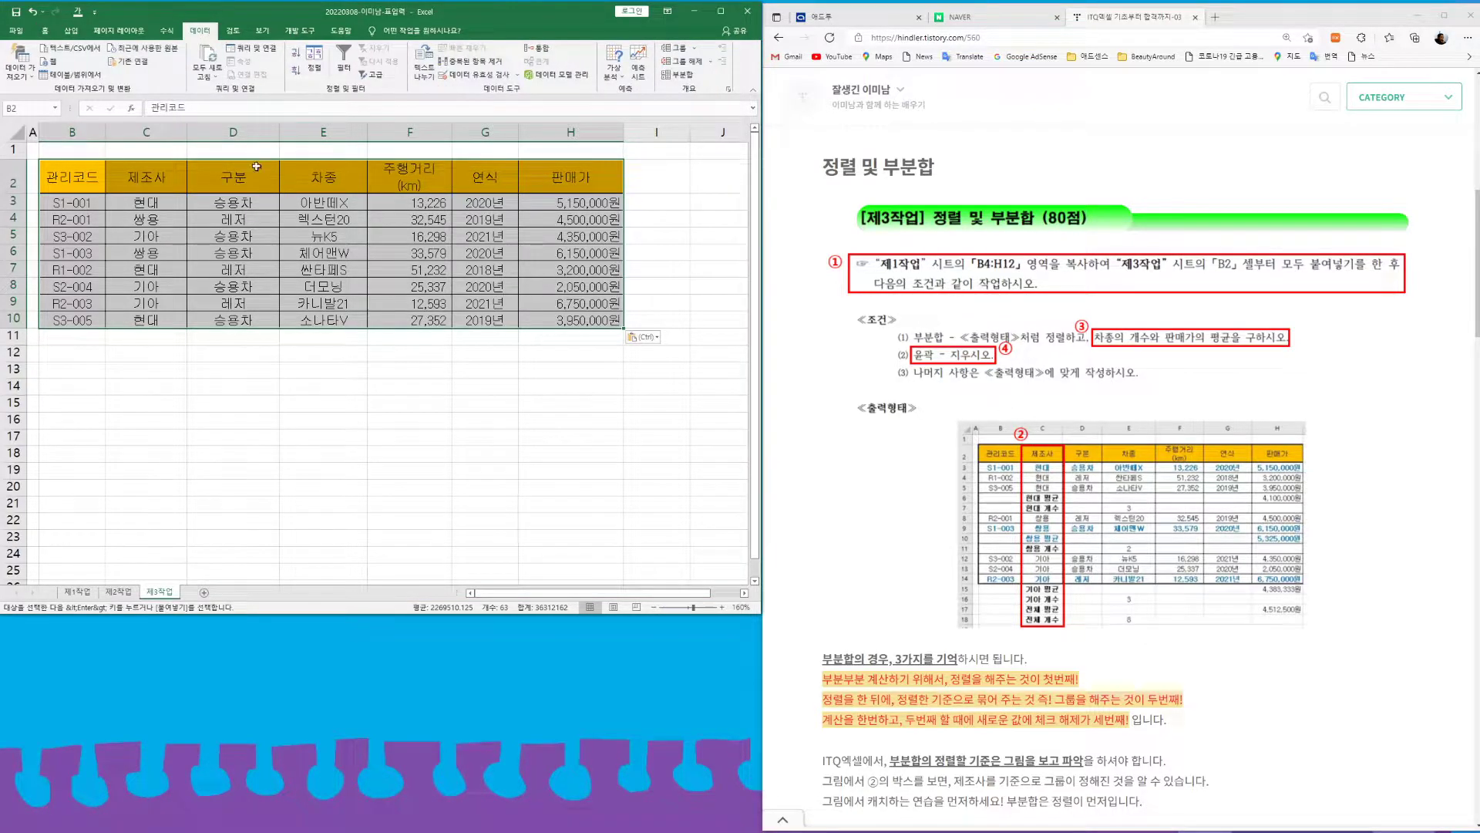
pyautogui.click(314, 62)
pyautogui.click(529, 261)
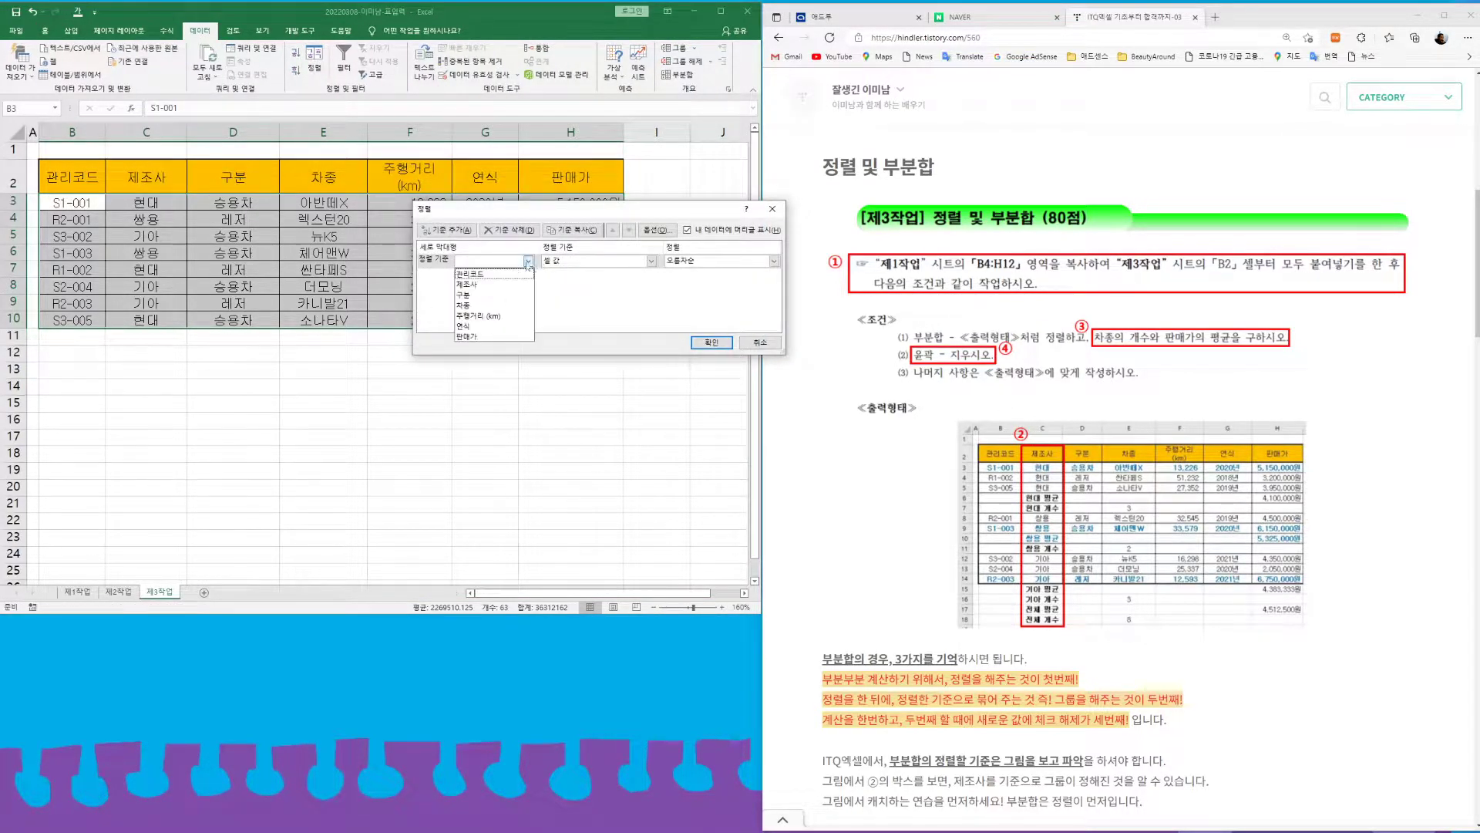
pyautogui.click(474, 279)
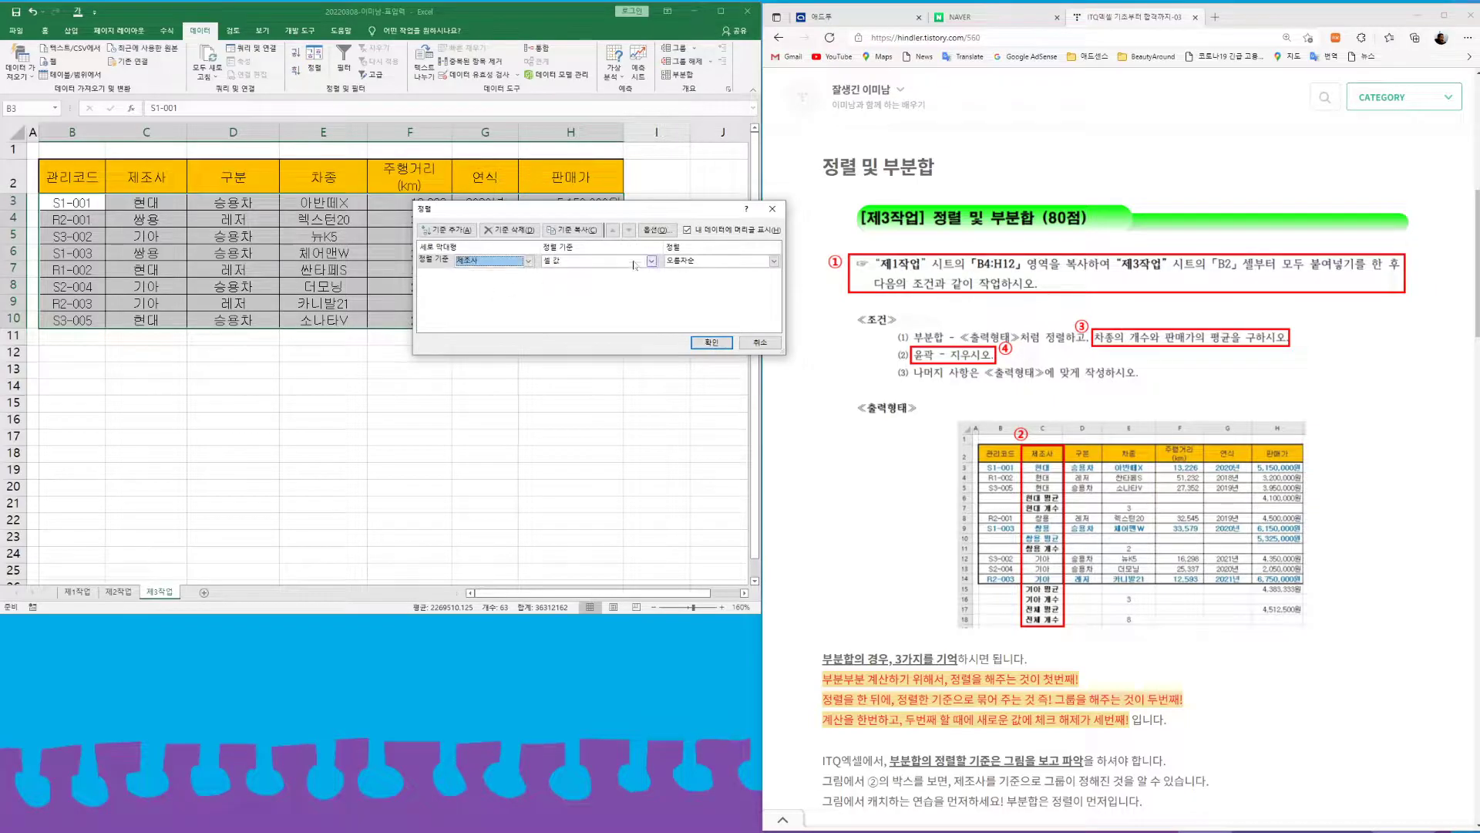
pyautogui.click(774, 262)
pyautogui.click(684, 284)
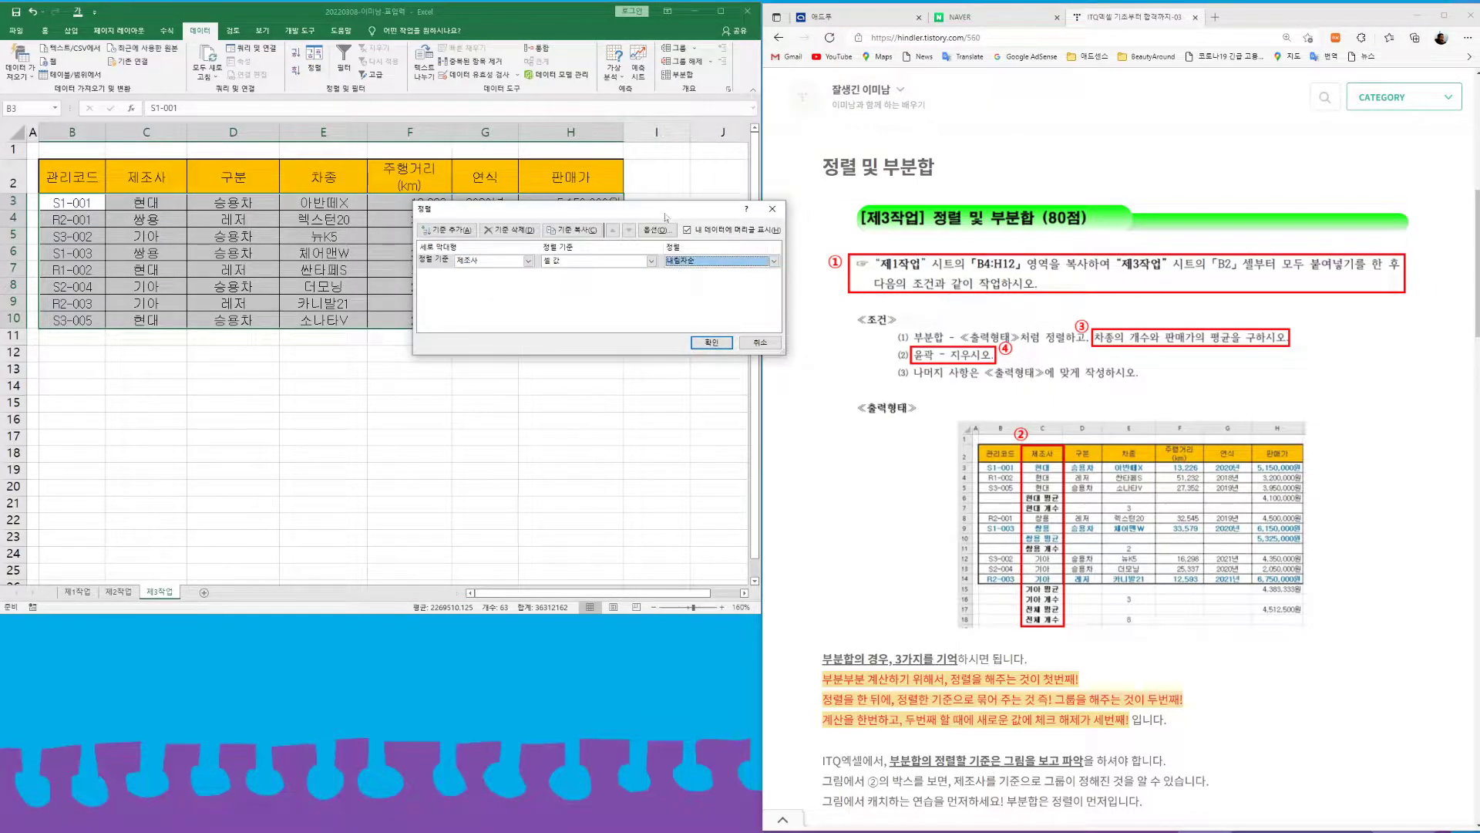
pyautogui.click(712, 344)
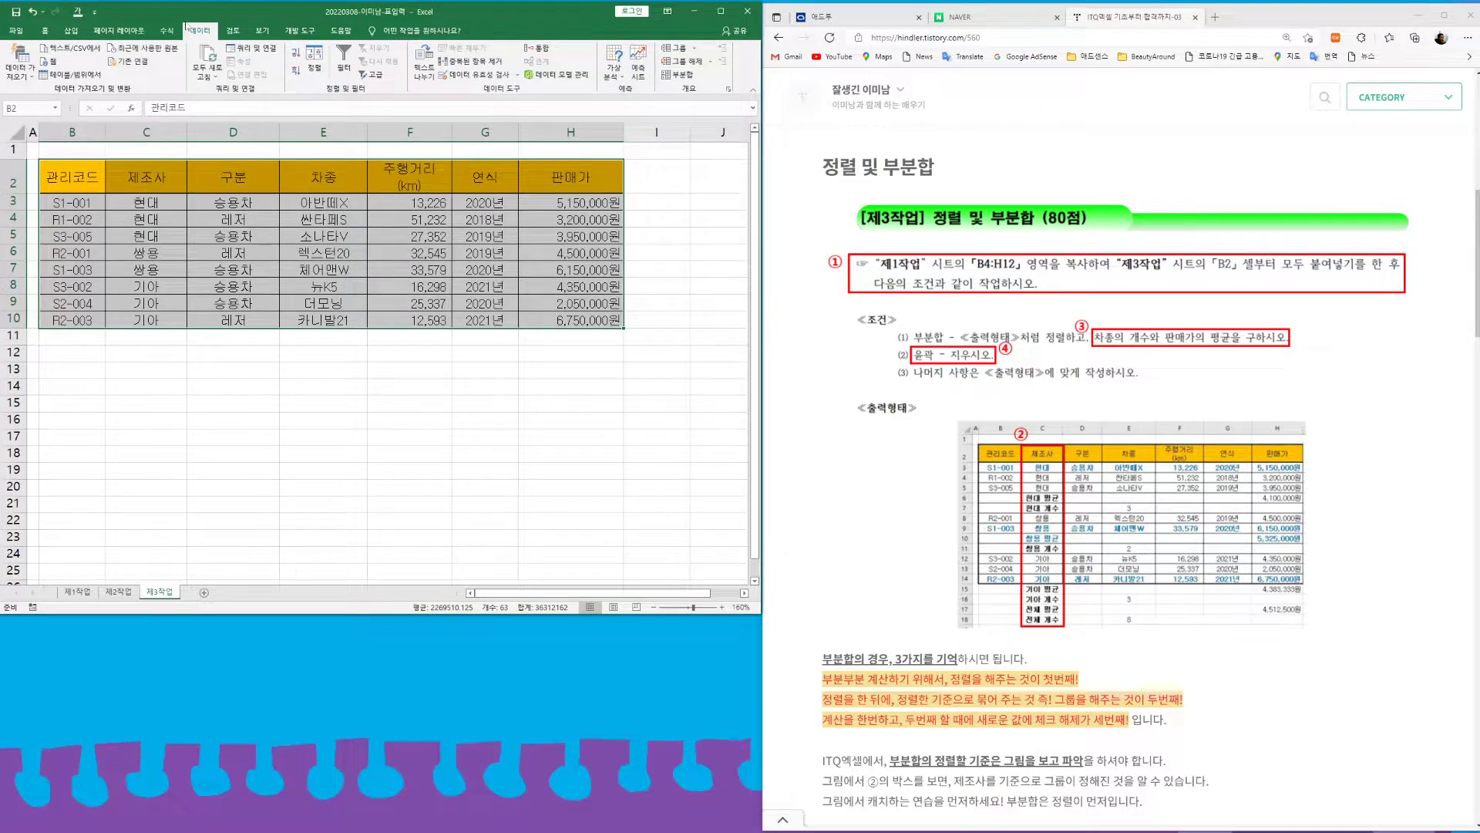
# - Add a subtotal grouped by 제조사 that uses 개수 on 차종 only, leaving 판매가 out
pyautogui.click(681, 77)
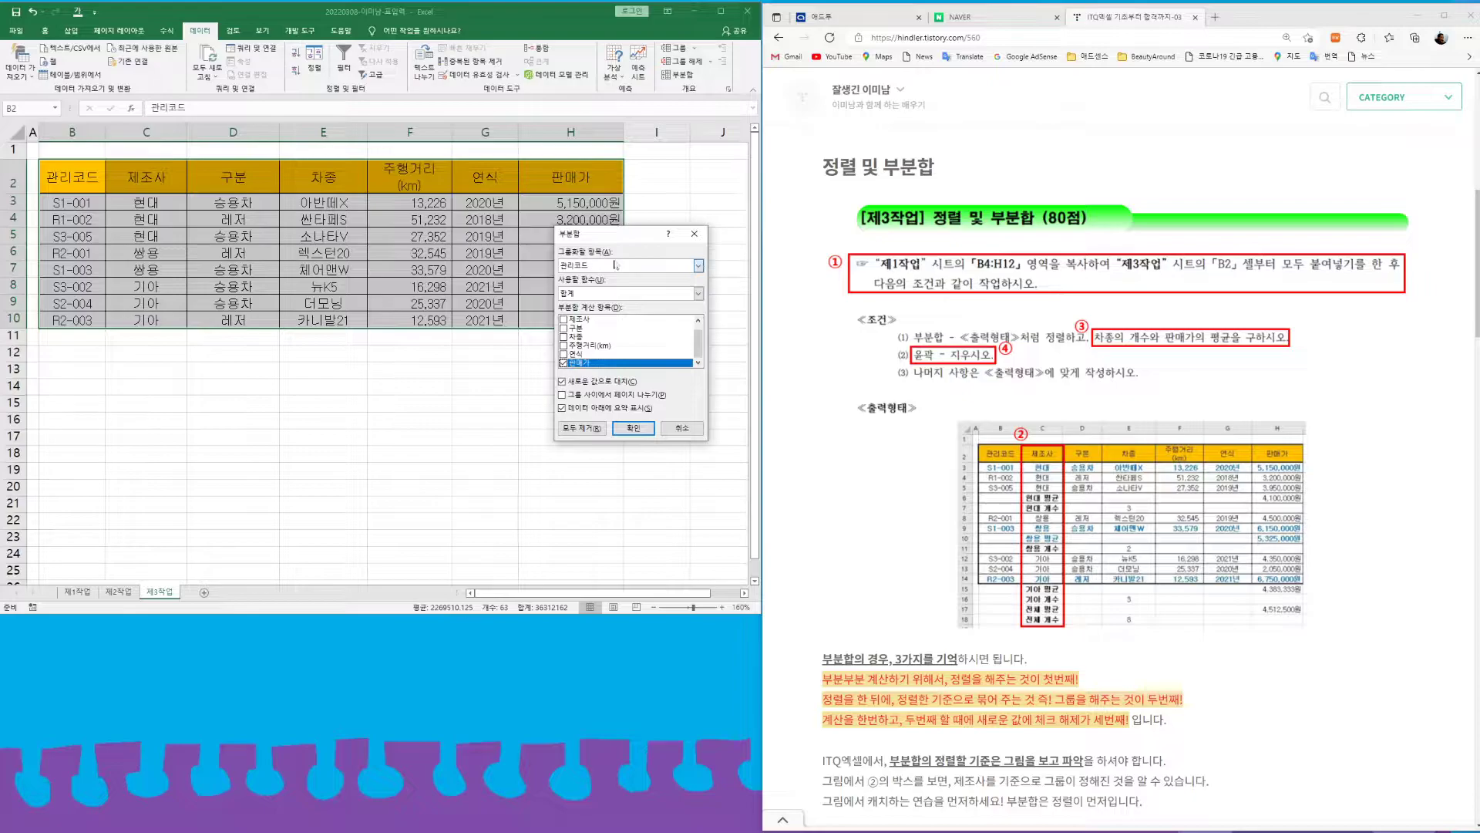
pyautogui.click(698, 266)
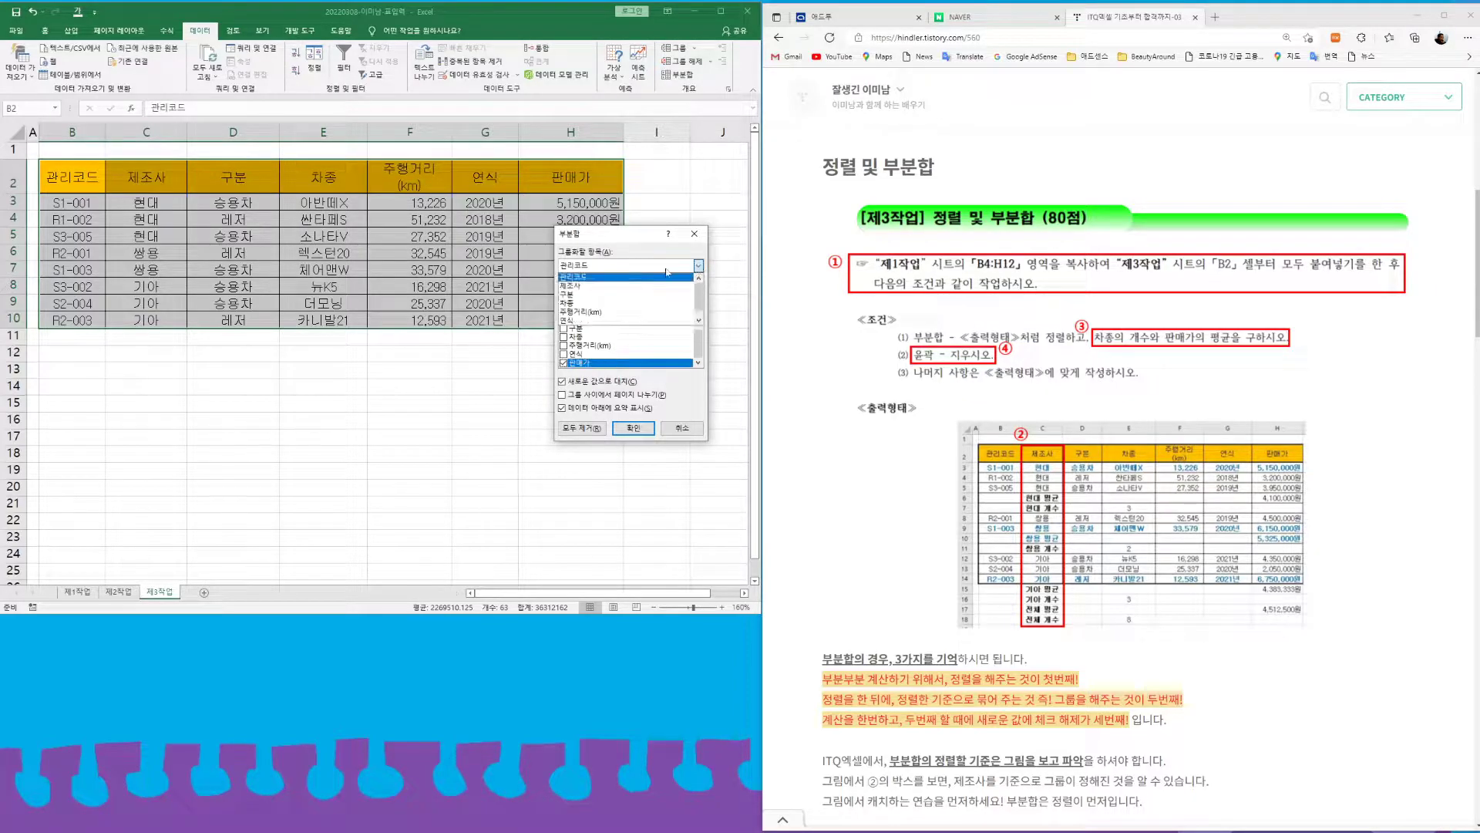
pyautogui.click(584, 287)
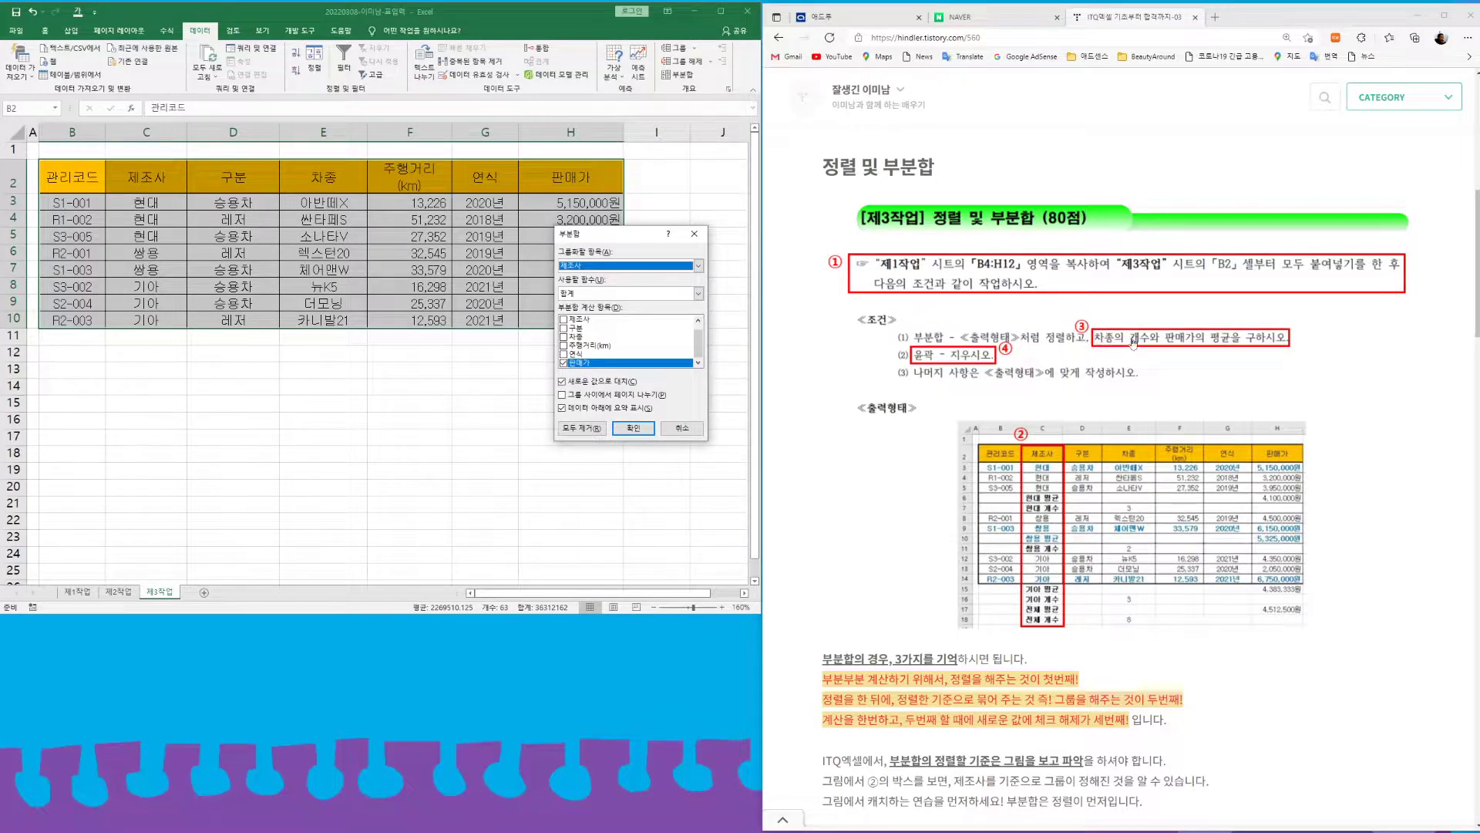
pyautogui.click(697, 294)
pyautogui.click(617, 313)
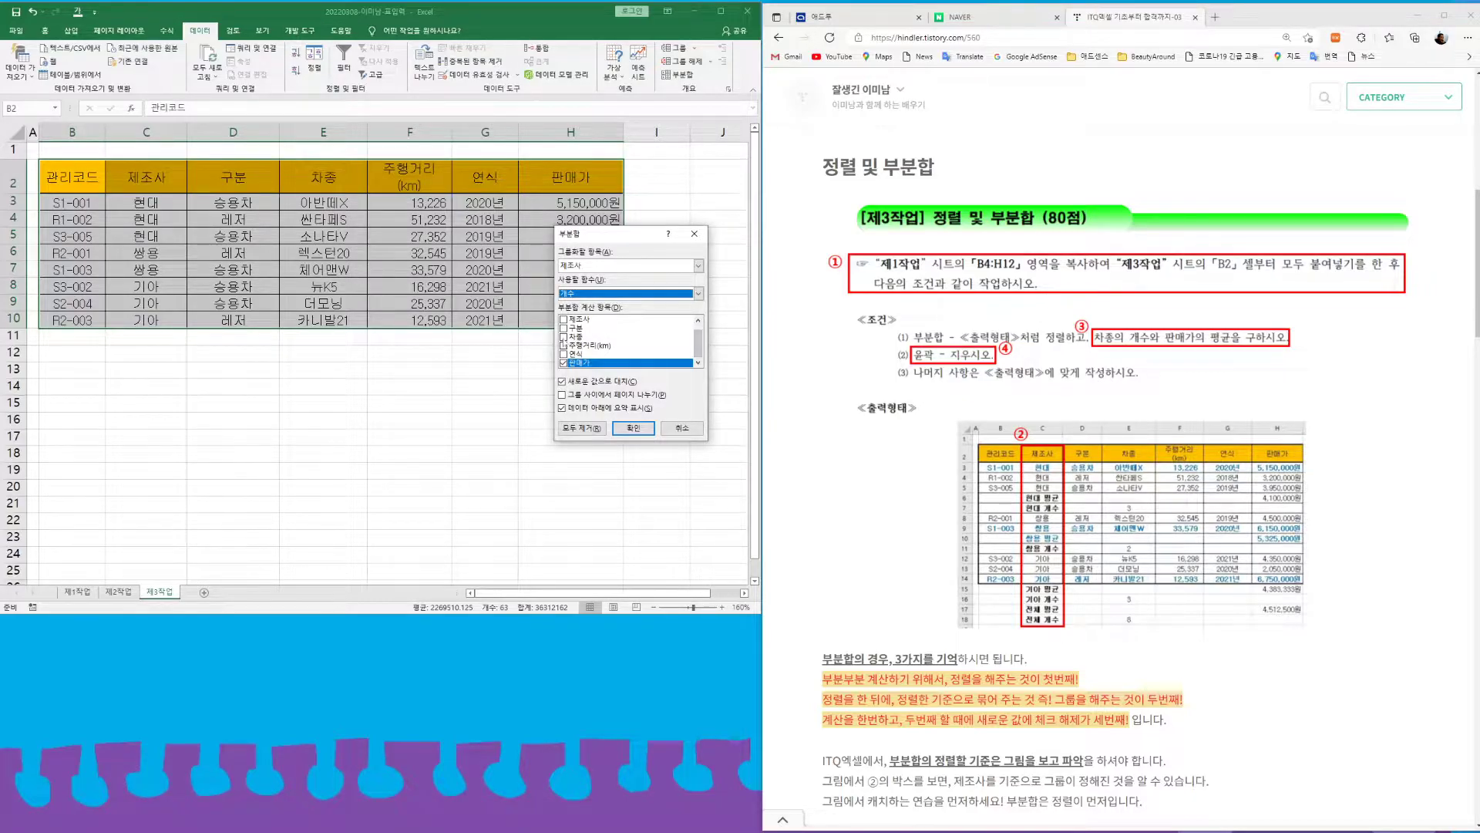
pyautogui.click(563, 337)
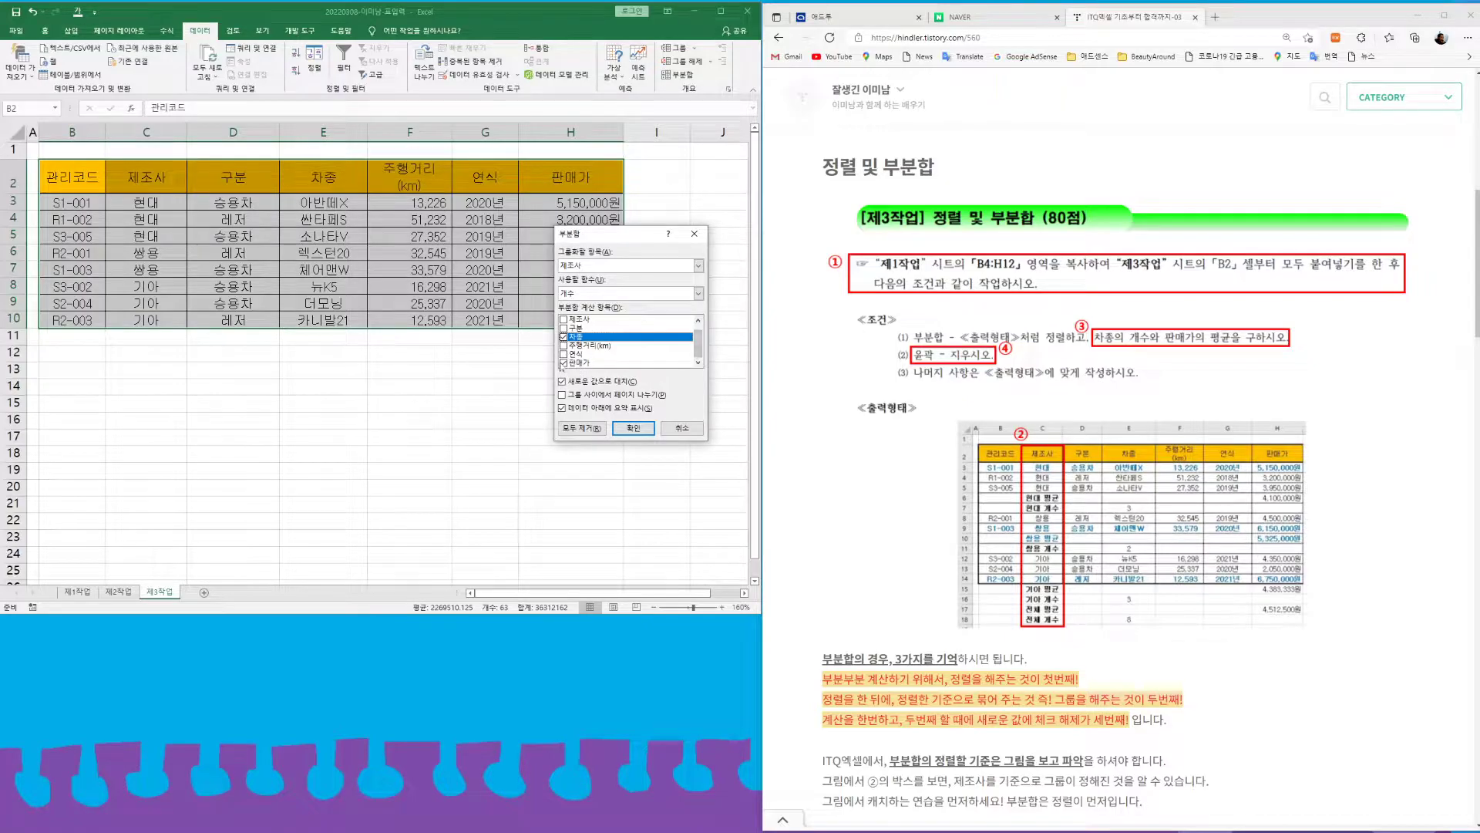
pyautogui.click(564, 362)
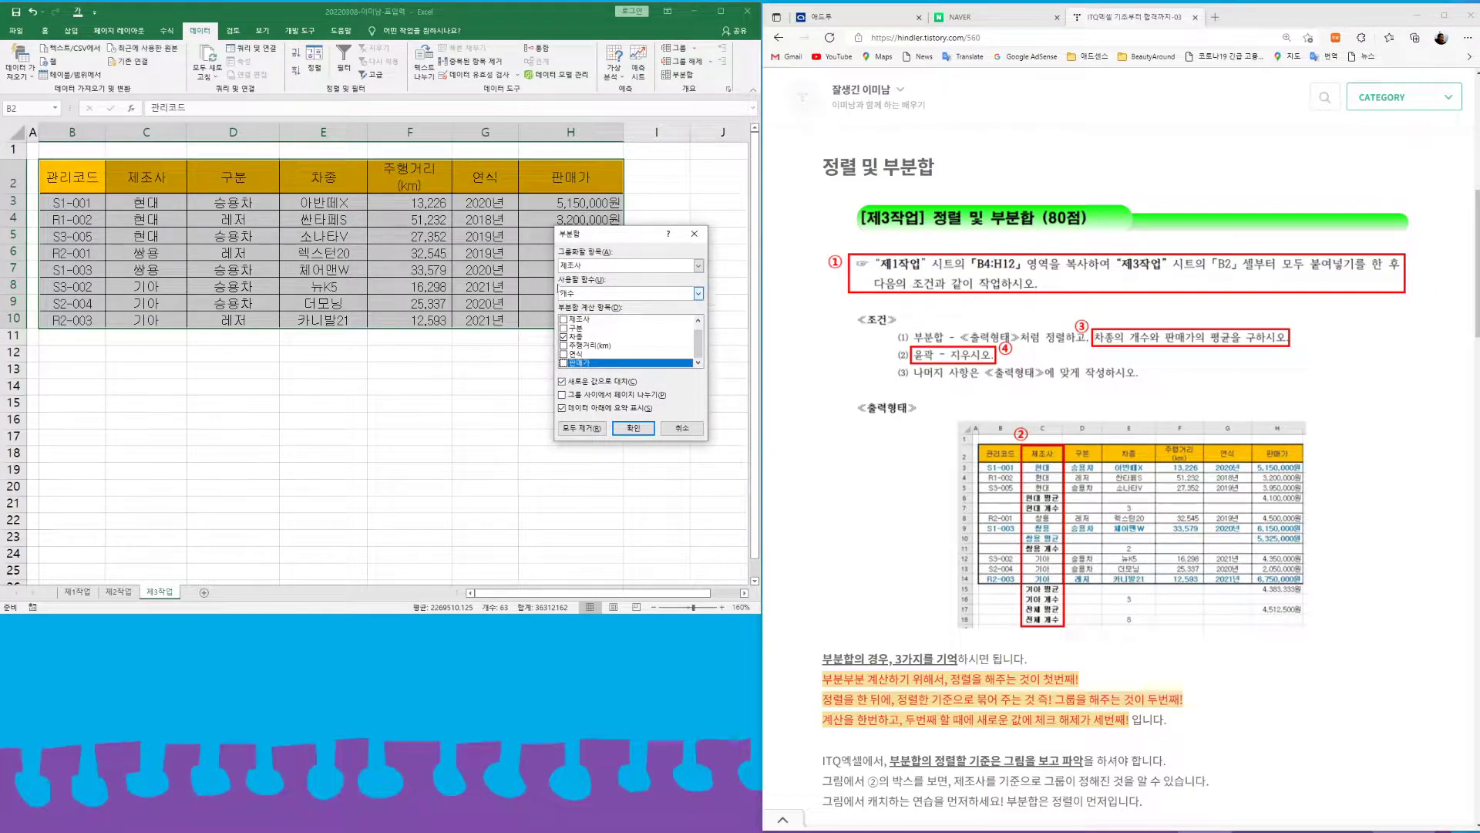
pyautogui.click(635, 429)
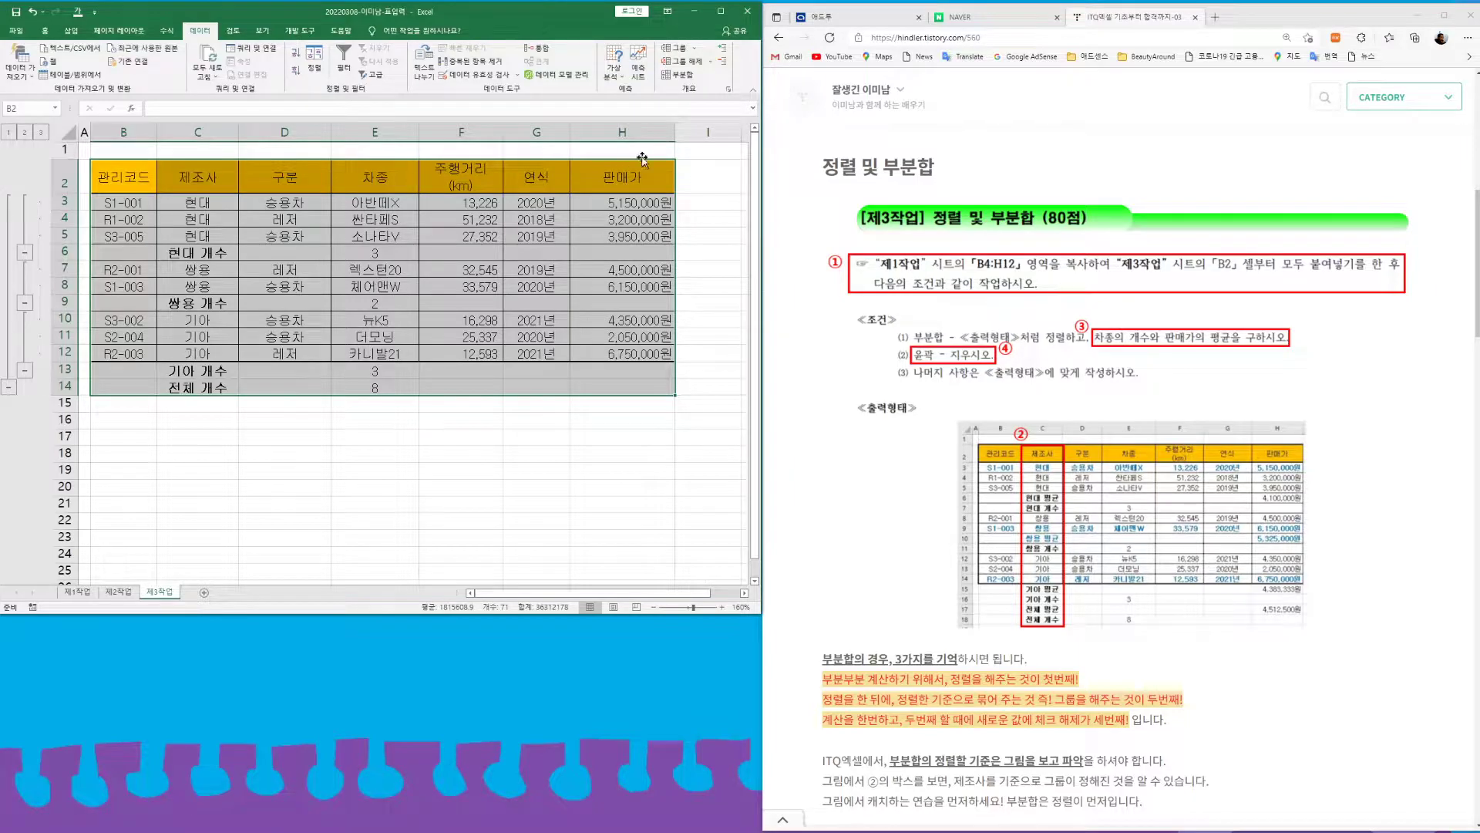
# - Add a second subtotal by 제조사 using 평균 on 판매가 only, without replacing the existing subtotals
pyautogui.click(682, 75)
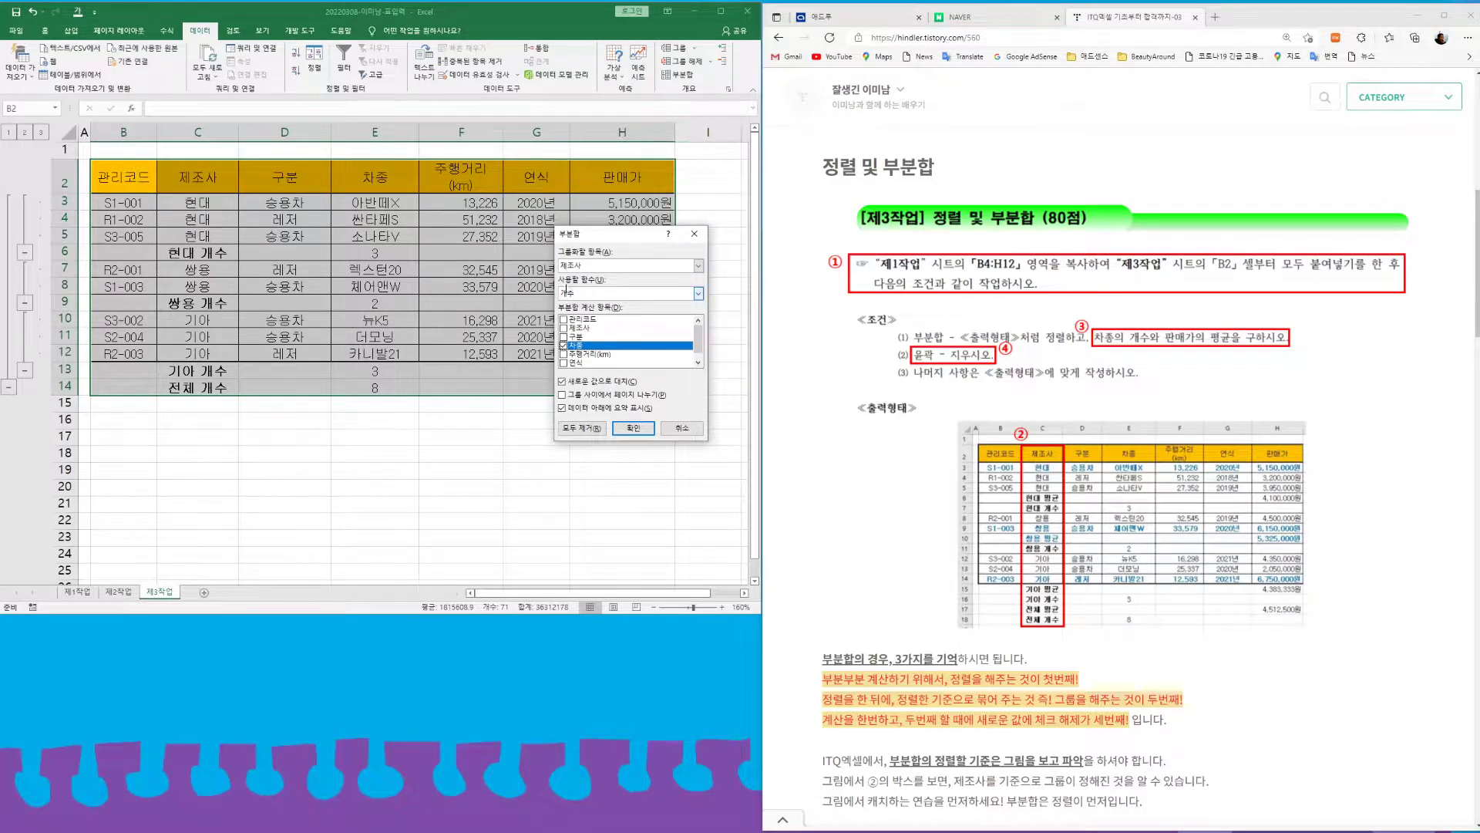
pyautogui.click(699, 293)
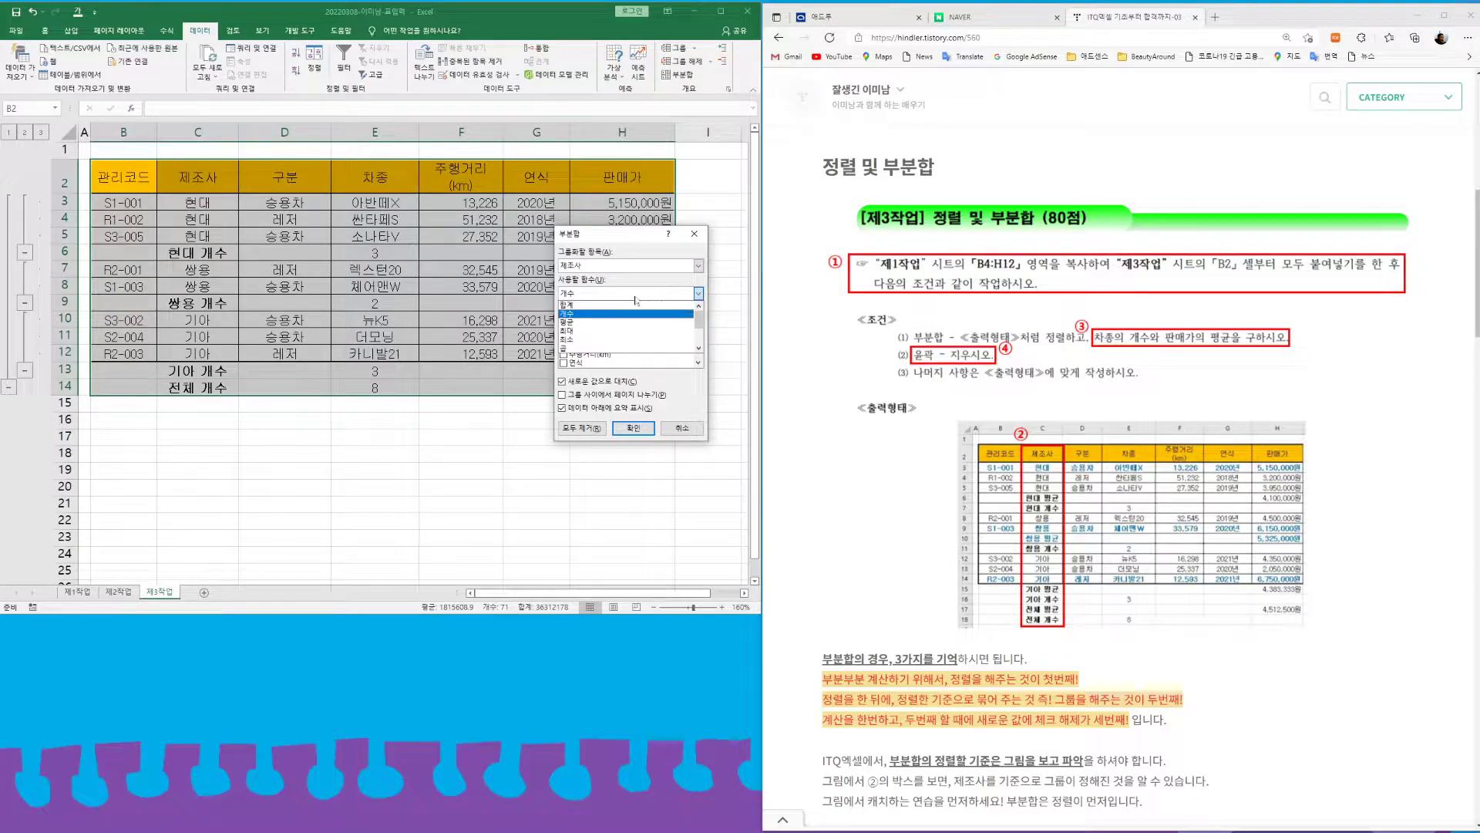
pyautogui.click(574, 323)
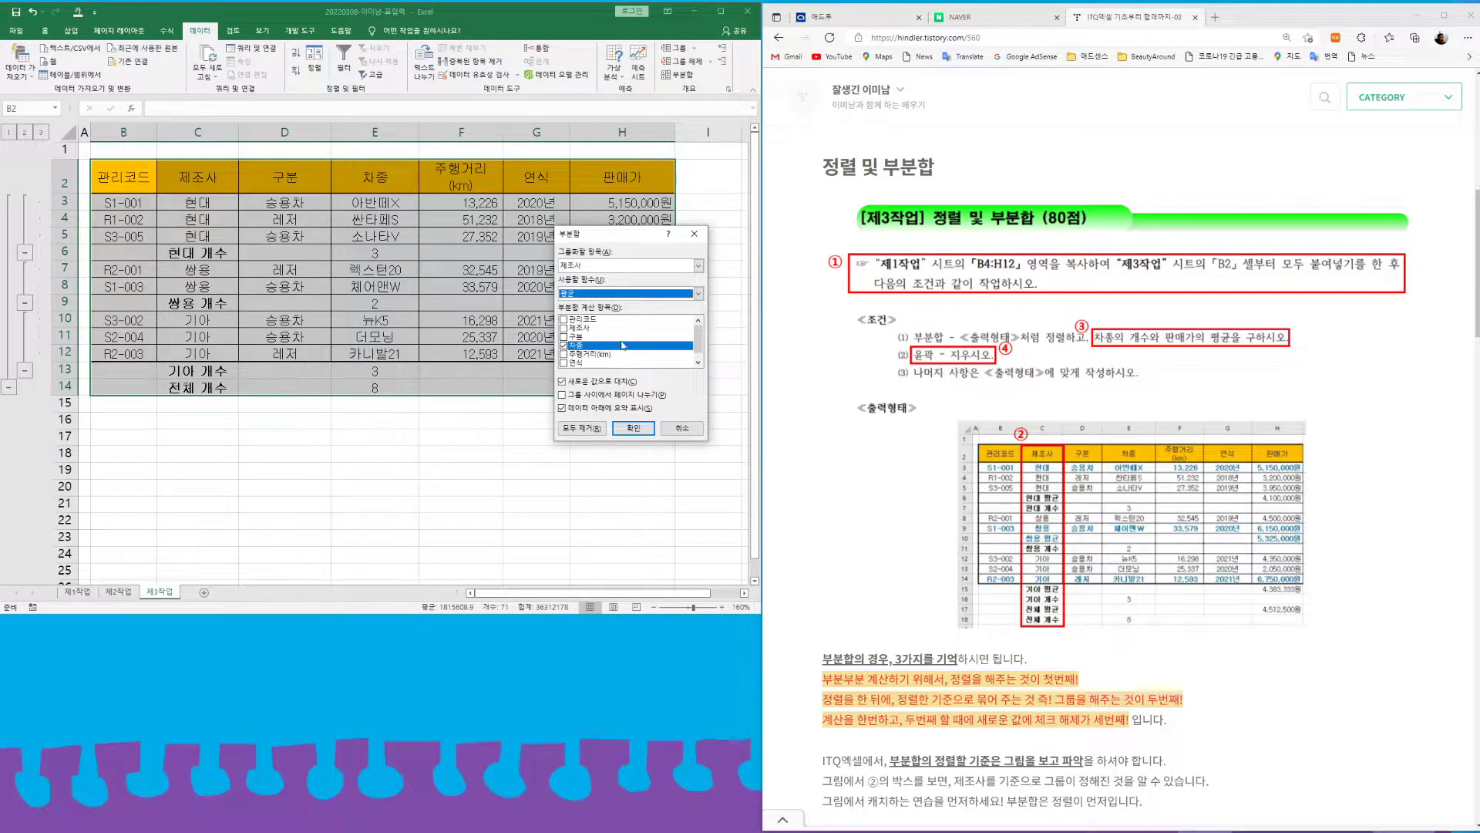
pyautogui.click(564, 345)
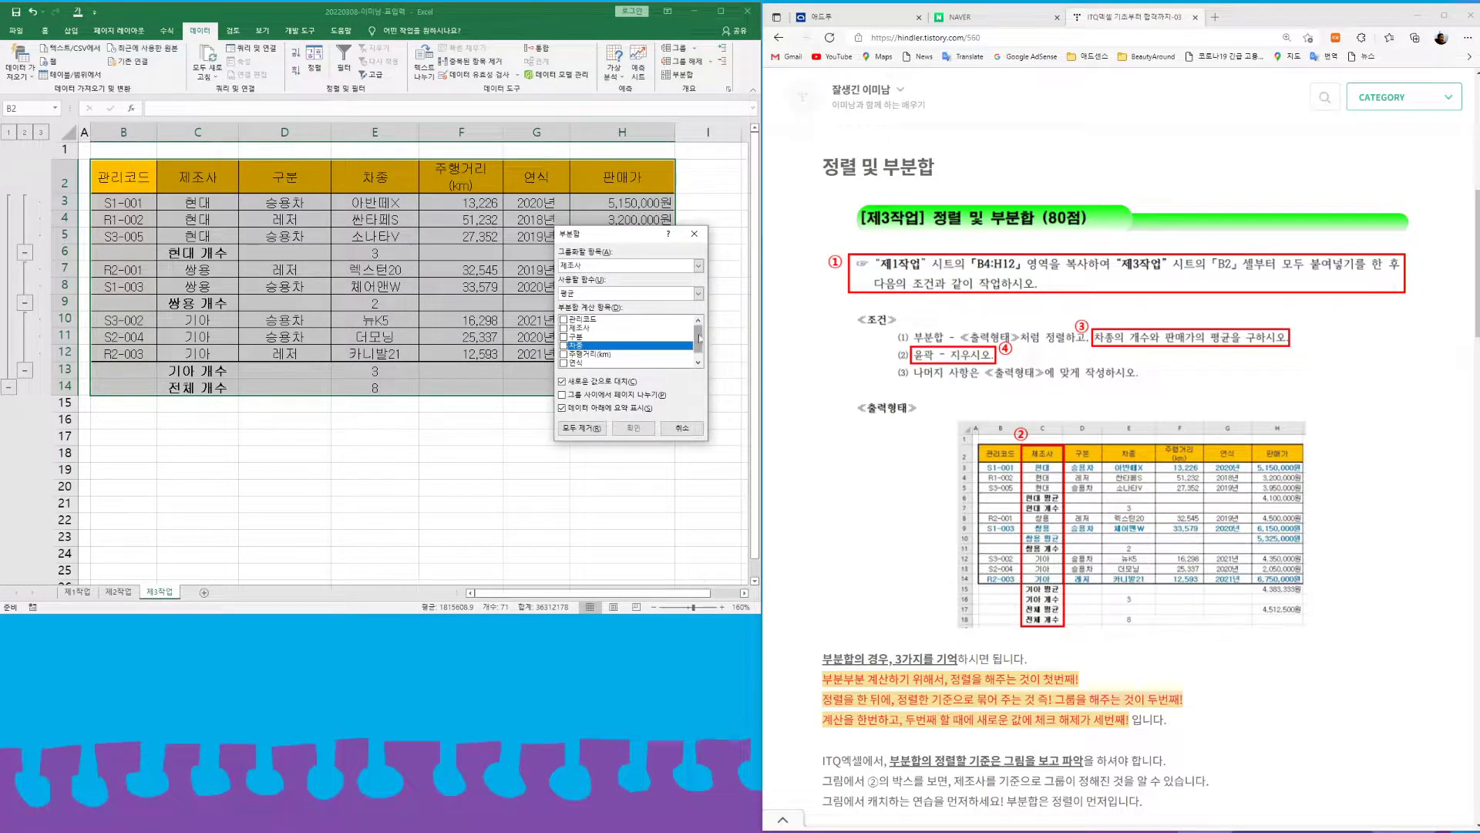
pyautogui.scroll(-1, 571, 351)
pyautogui.click(564, 363)
pyautogui.moveTo(642, 236); pyautogui.dragTo(671, 162)
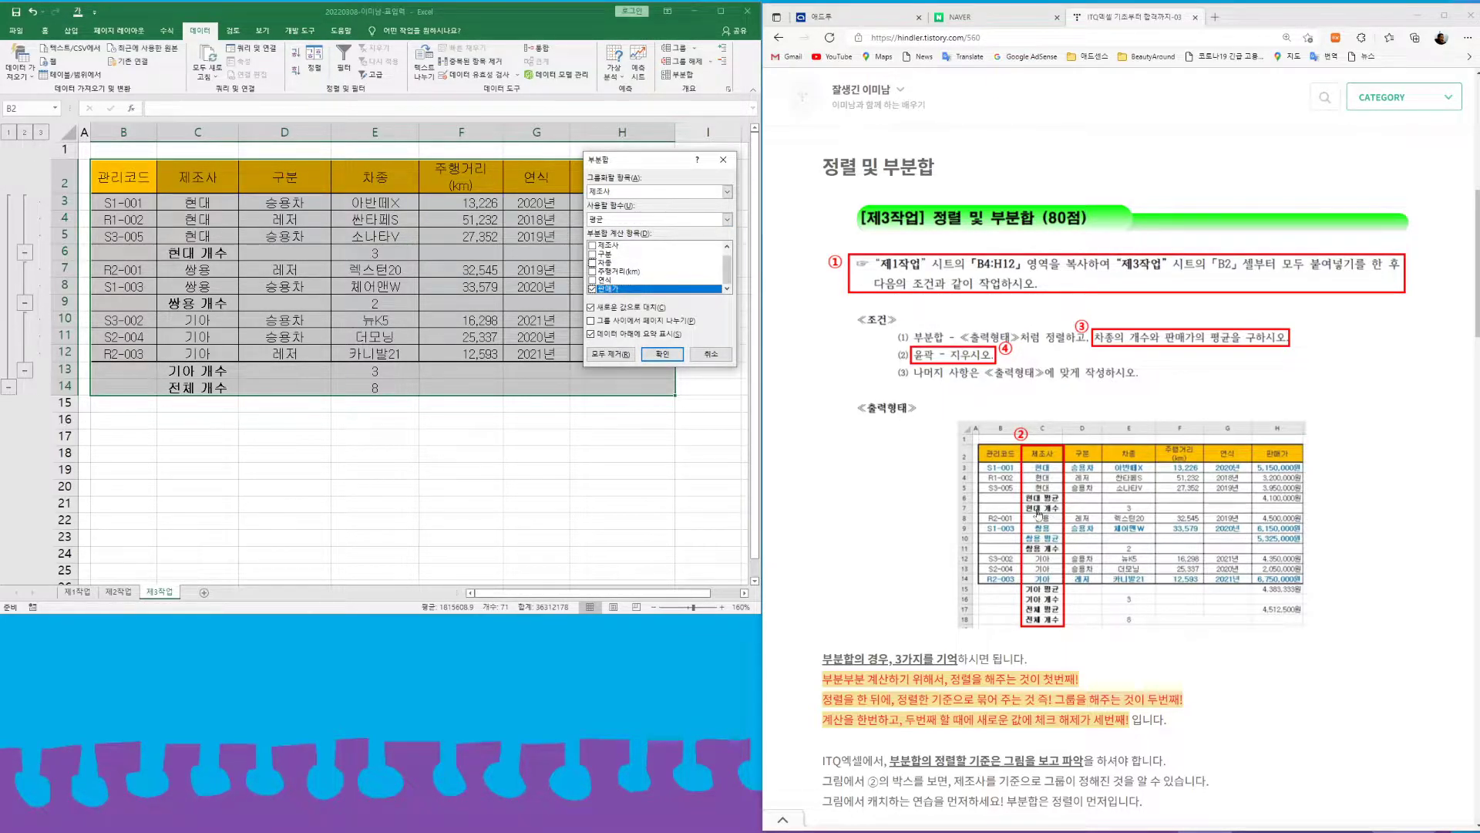
pyautogui.click(591, 307)
pyautogui.click(662, 354)
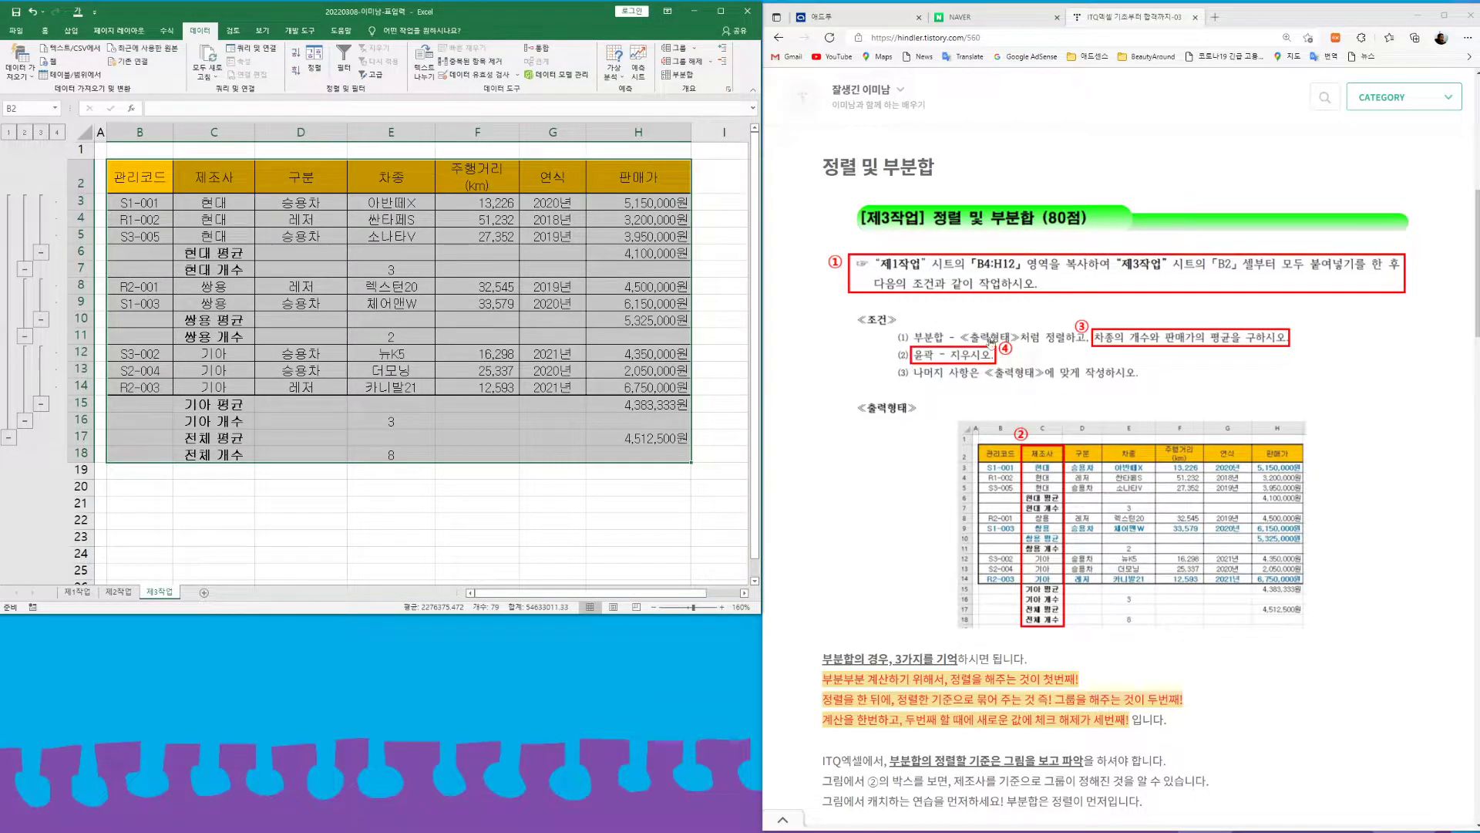
# - Clear the outline from the subtotalled table on the 제3작업 sheet
pyautogui.click(711, 64)
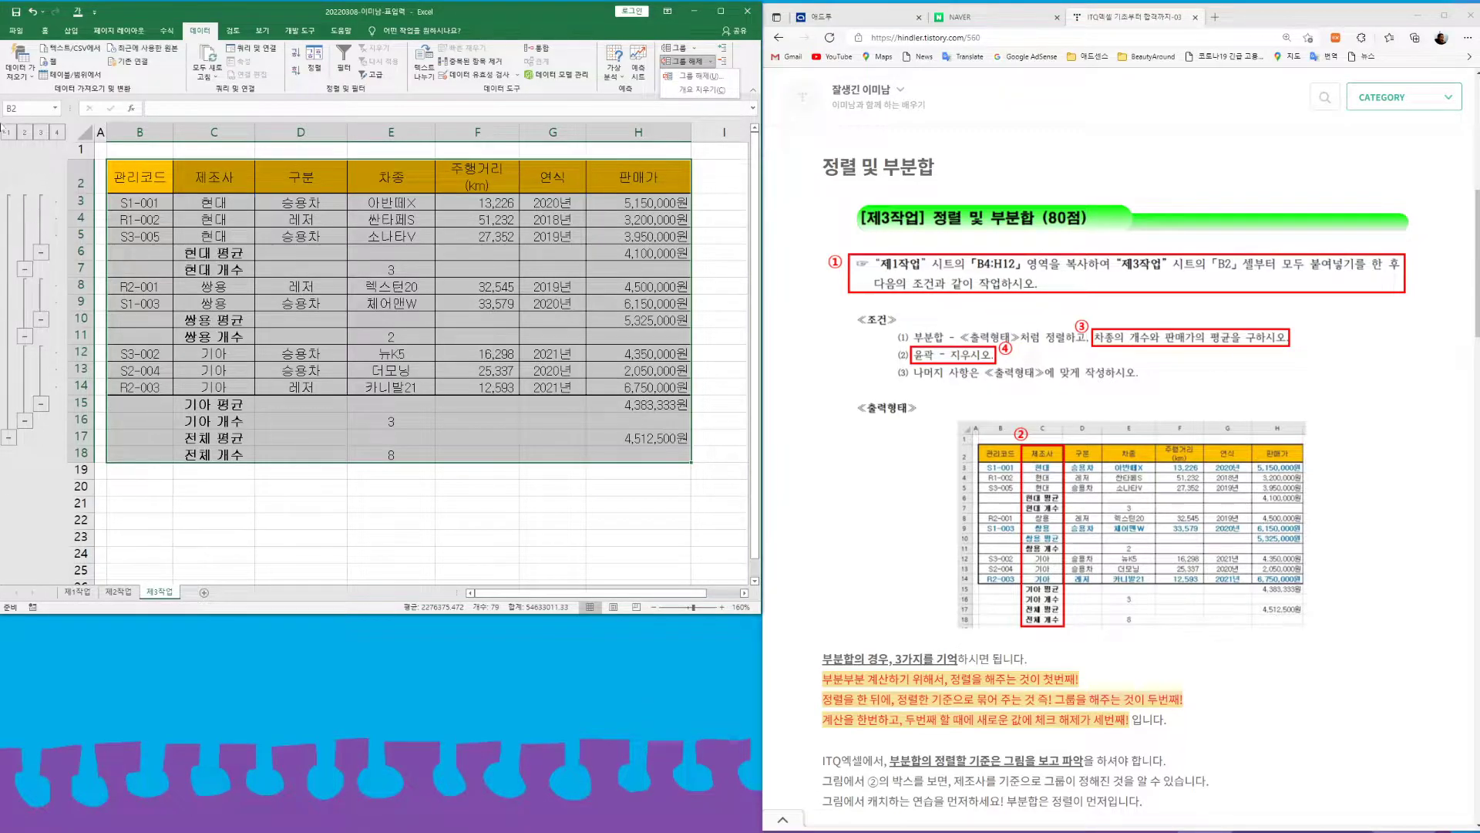
pyautogui.click(698, 89)
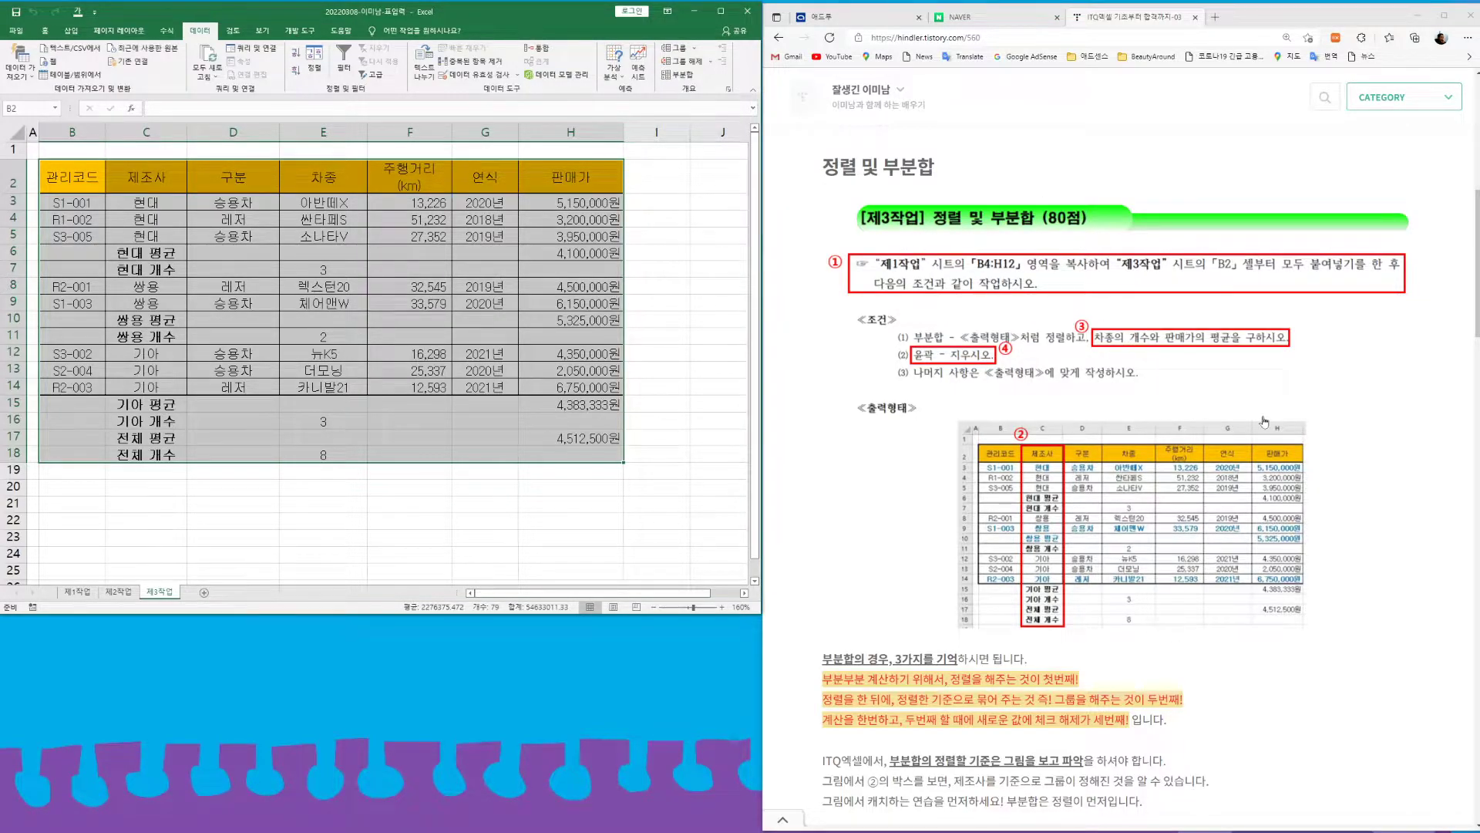
# - Read the blog's subtotal notes and the conditions and 출력형태 of the 문제유형 001 pivot table exercise
pyautogui.scroll(-7, 1154, 374)
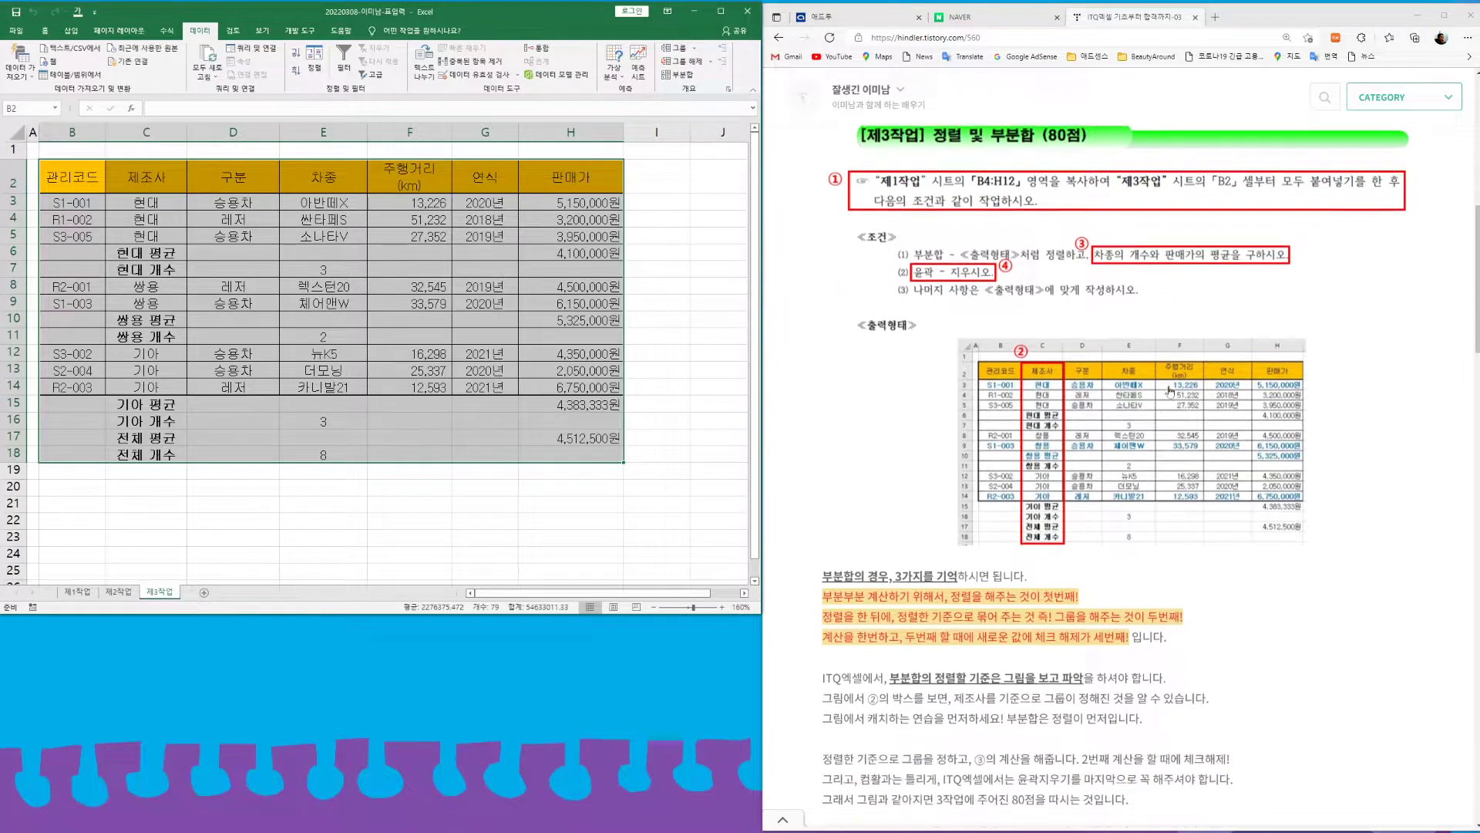
pyautogui.scroll(-5, 1169, 390)
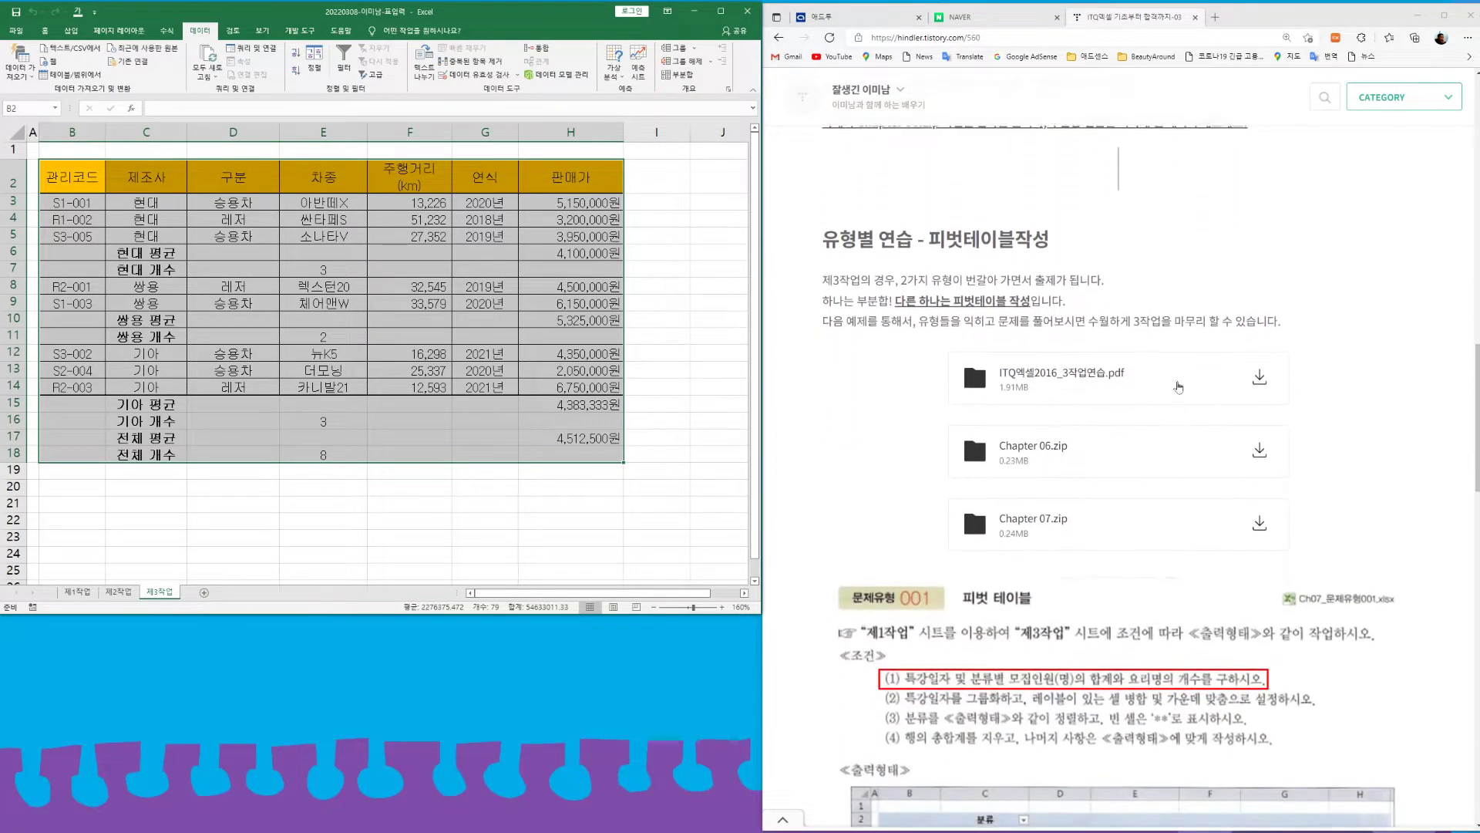
pyautogui.scroll(2, 993, 325)
pyautogui.scroll(2, 1179, 353)
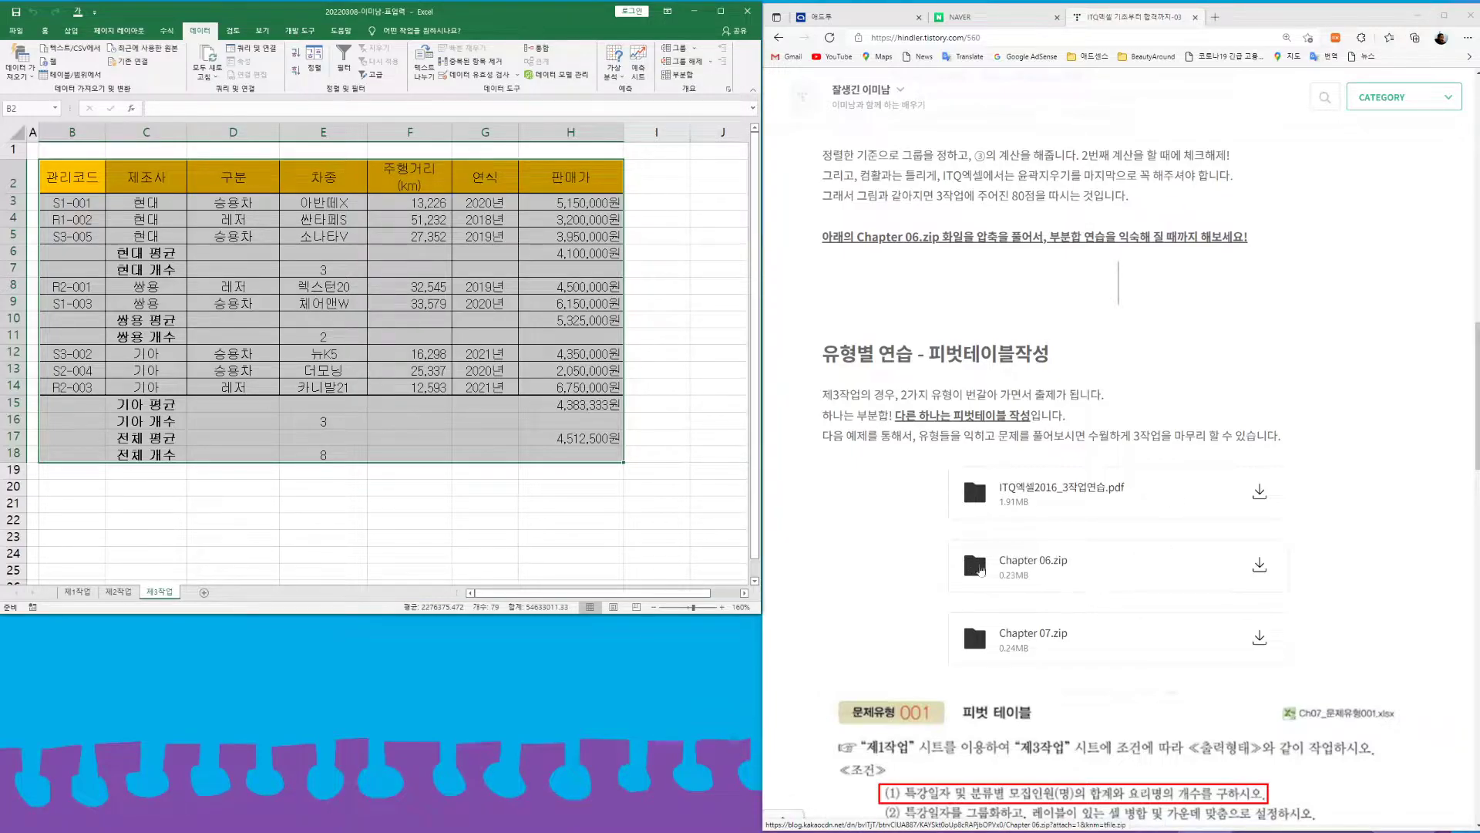
pyautogui.scroll(-3, 1044, 548)
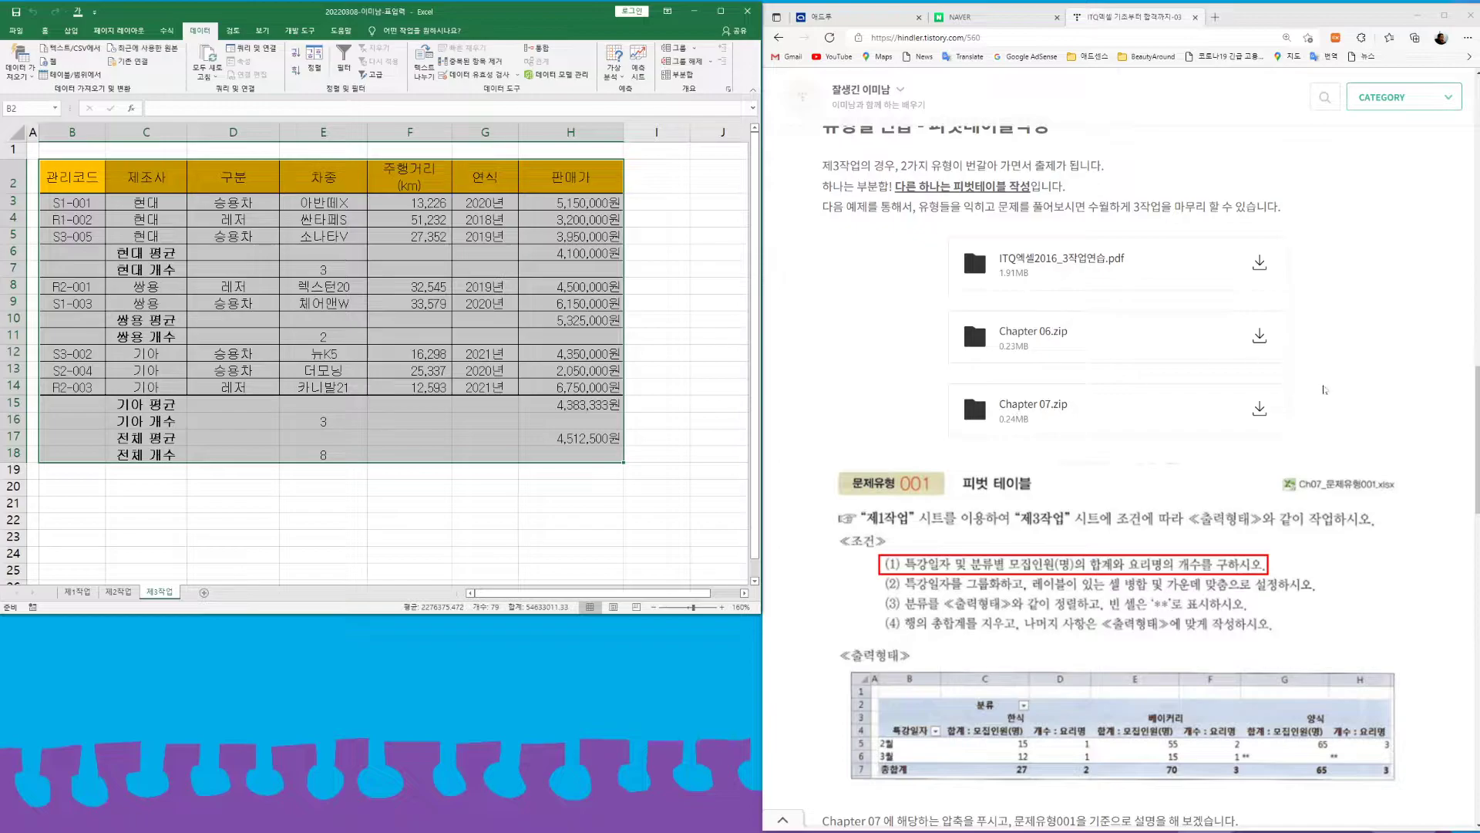
pyautogui.scroll(-2, 968, 370)
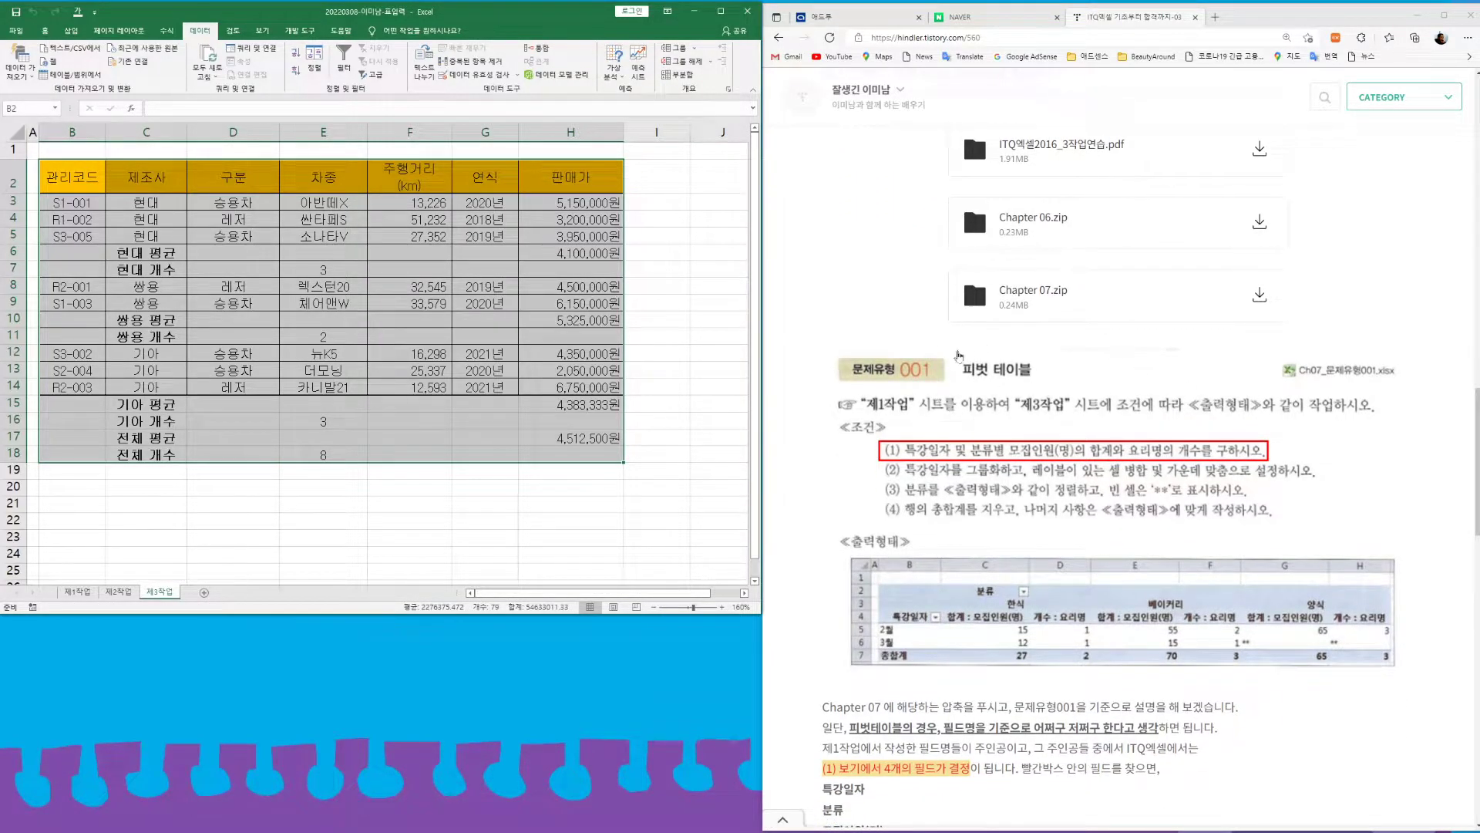
pyautogui.scroll(-2, 1089, 370)
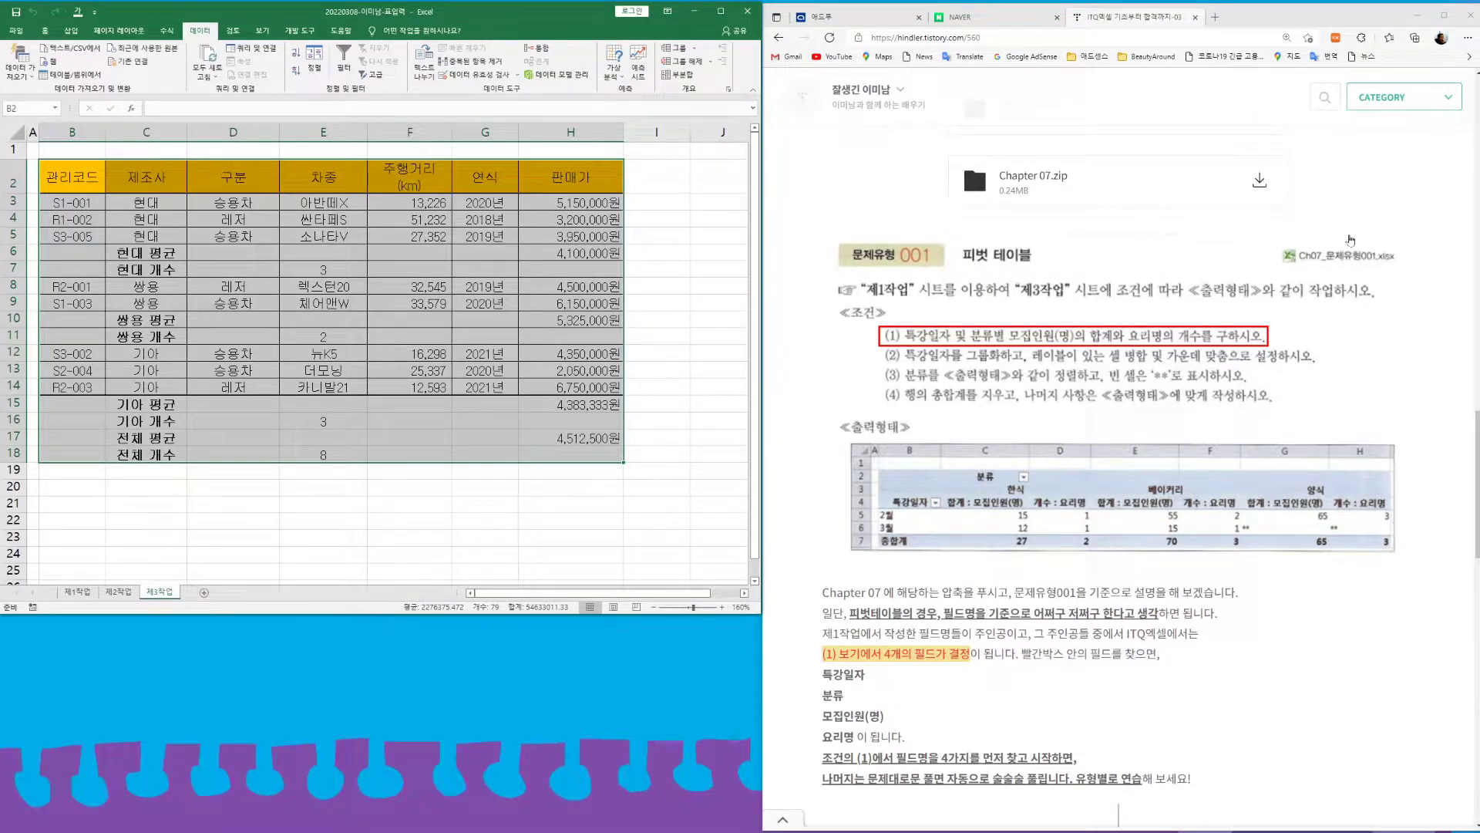
pyautogui.scroll(-2, 1238, 409)
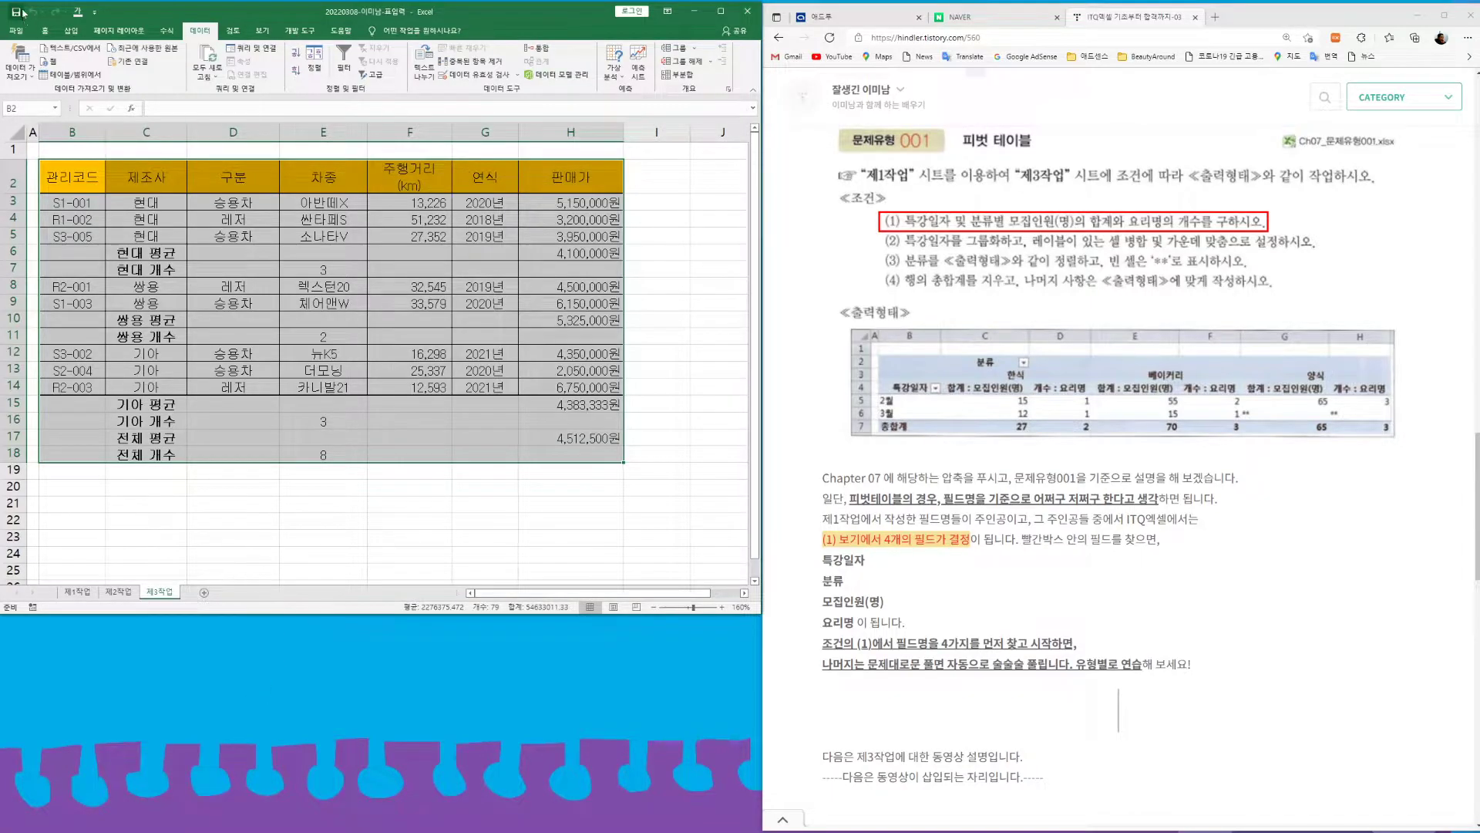
# - Open the workbook Ch07_문제유형001 from the Chapter 07 folder in 다운로드 and dismiss the licence notice, placing its window beside the instructions
pyautogui.click(695, 10)
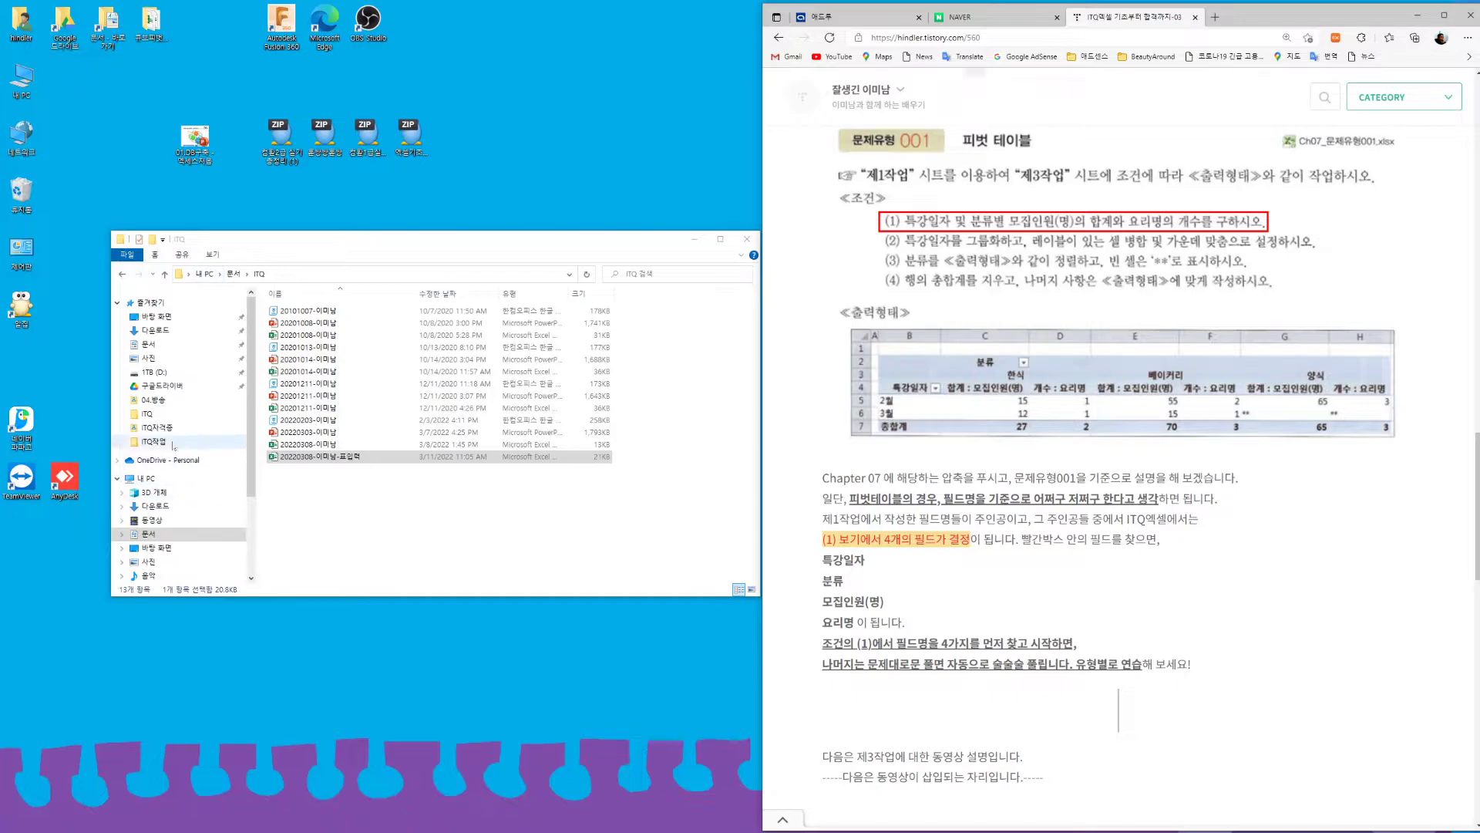
pyautogui.click(158, 330)
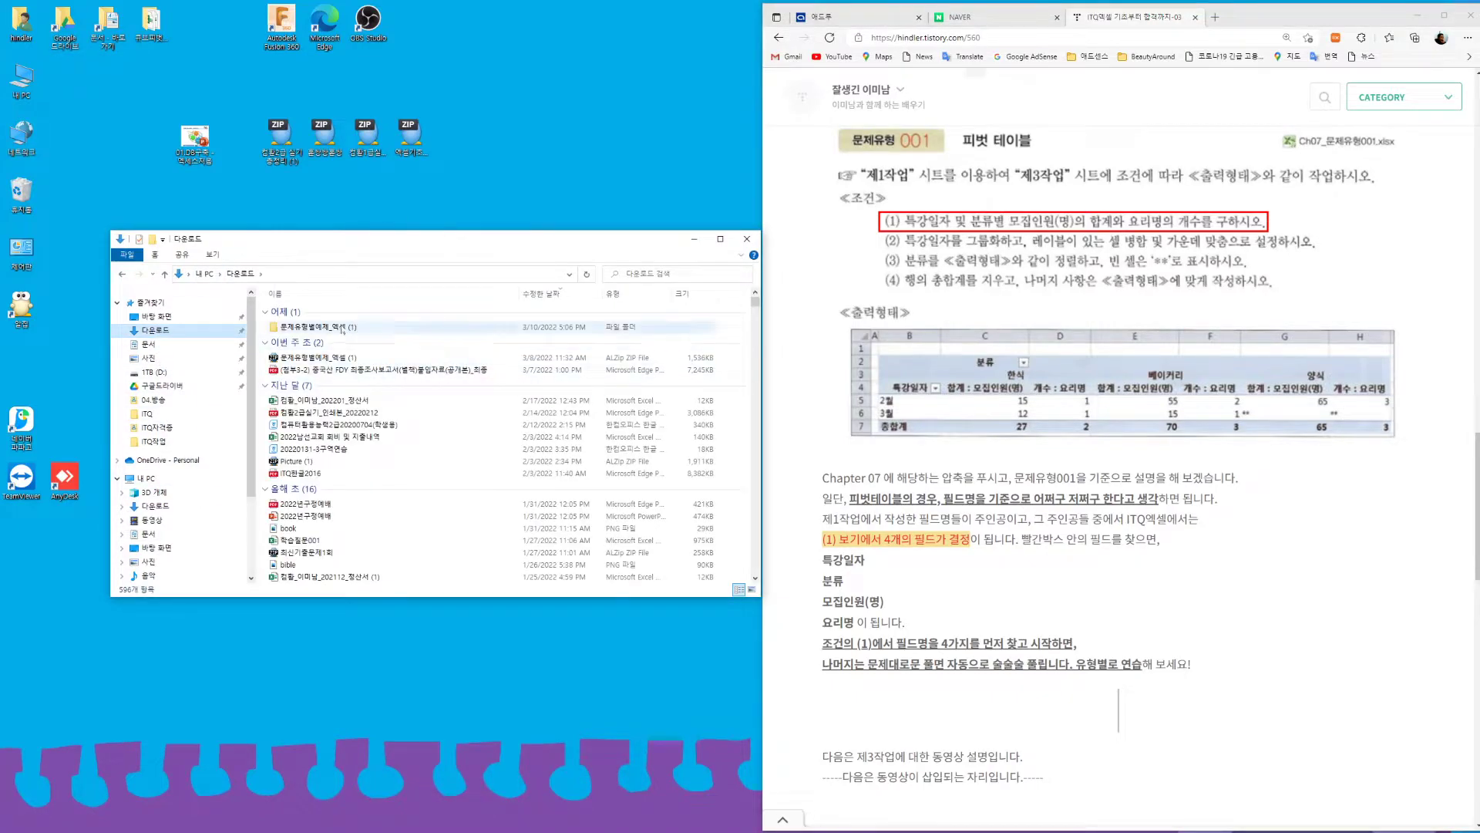
pyautogui.doubleClick(309, 327)
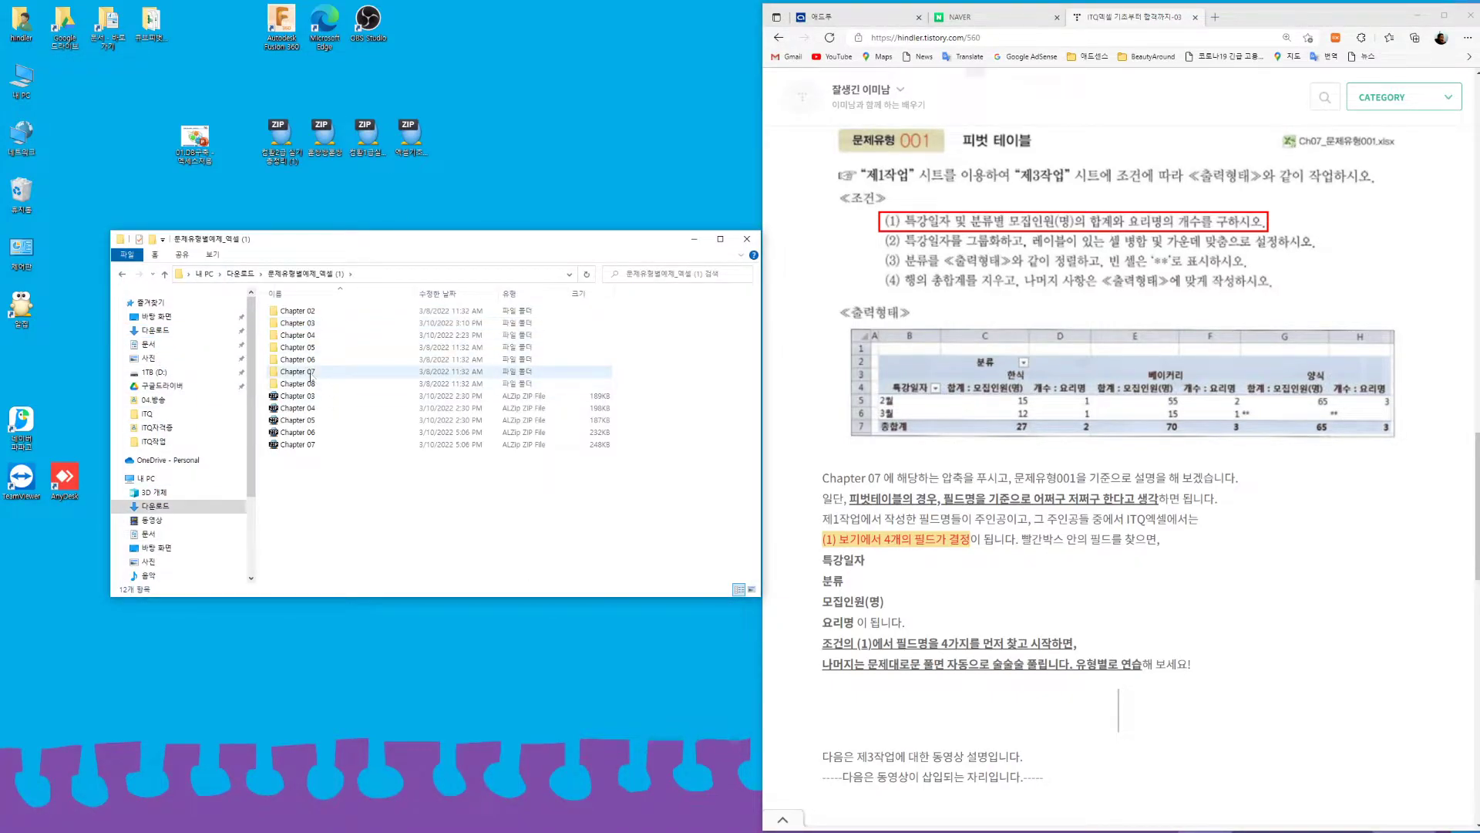
pyautogui.doubleClick(312, 372)
pyautogui.click(324, 325)
pyautogui.click(777, 272)
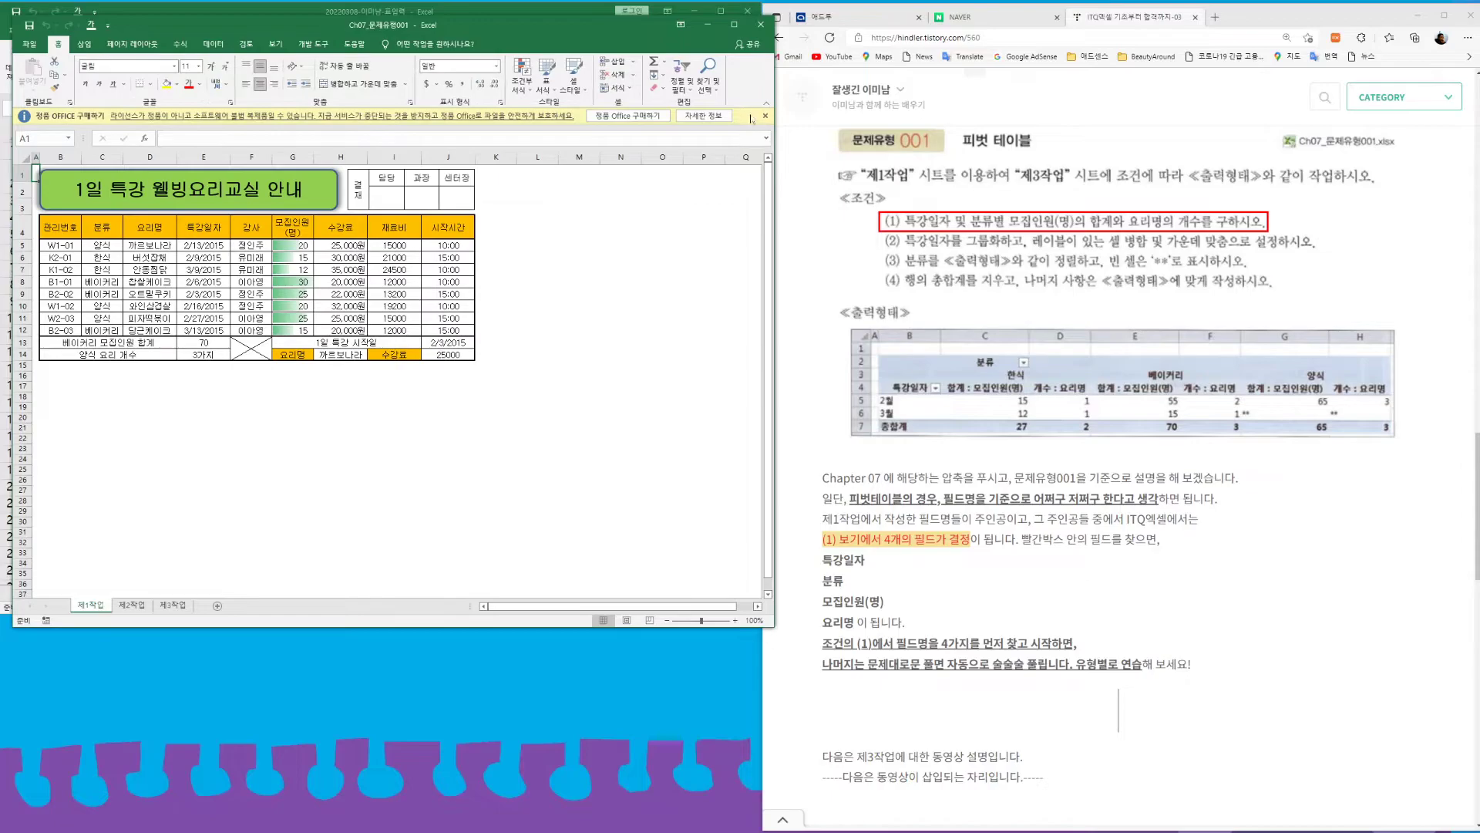
pyautogui.click(766, 116)
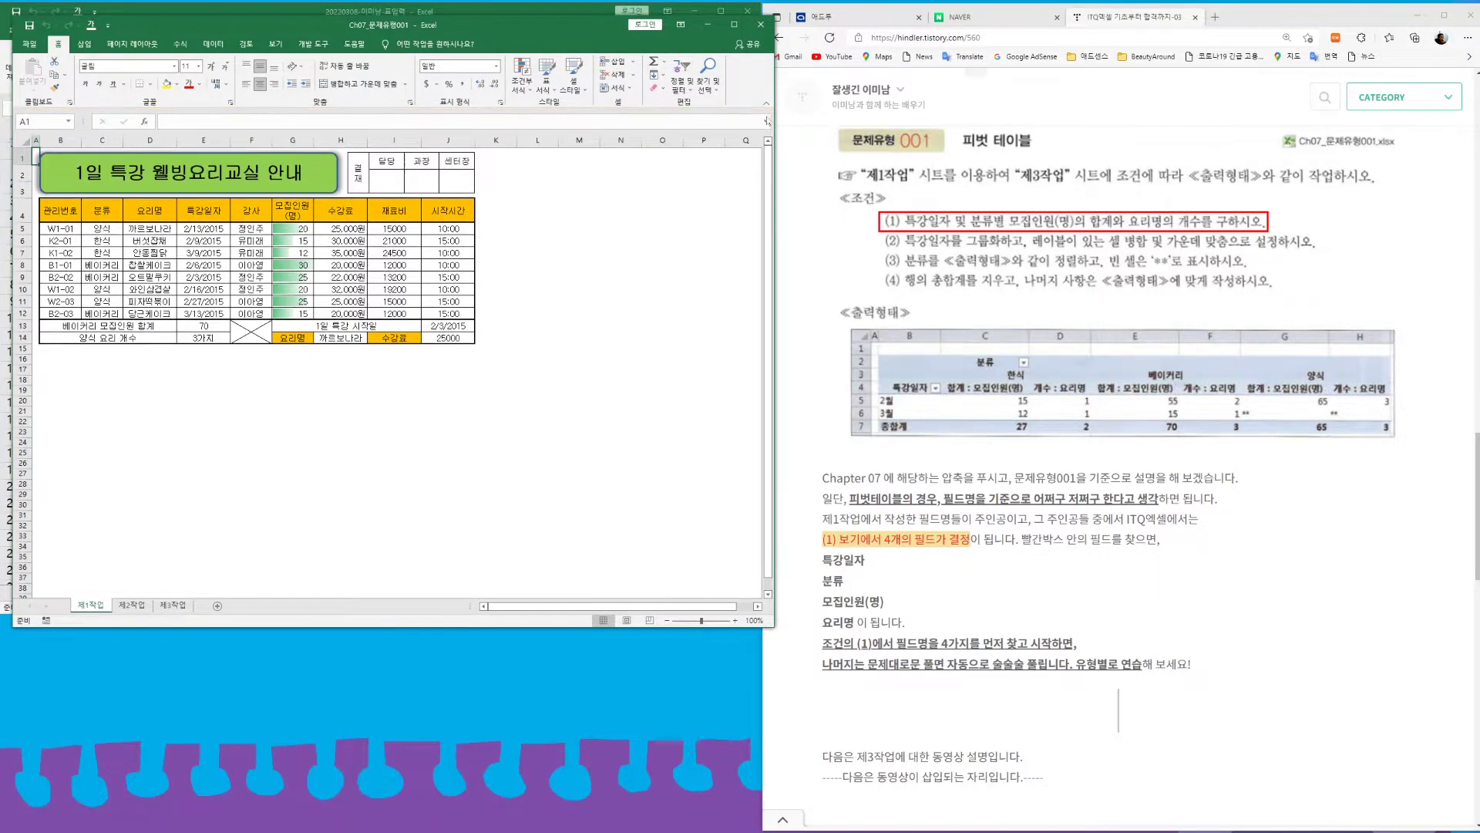
pyautogui.moveTo(499, 25); pyautogui.dragTo(468, 16)
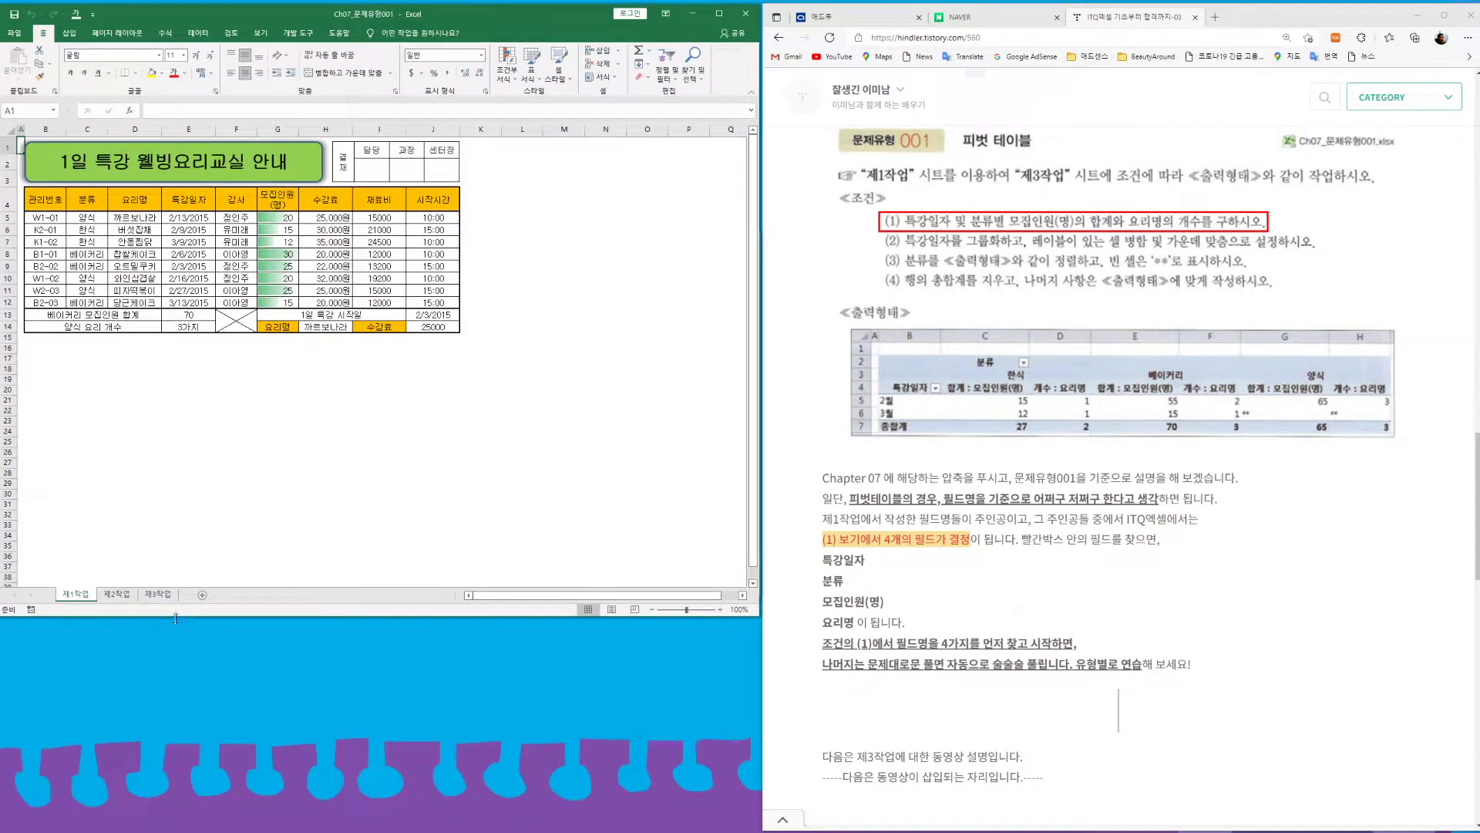
# - Set the zoom of the empty 제3작업 sheet to 140%
pyautogui.click(158, 595)
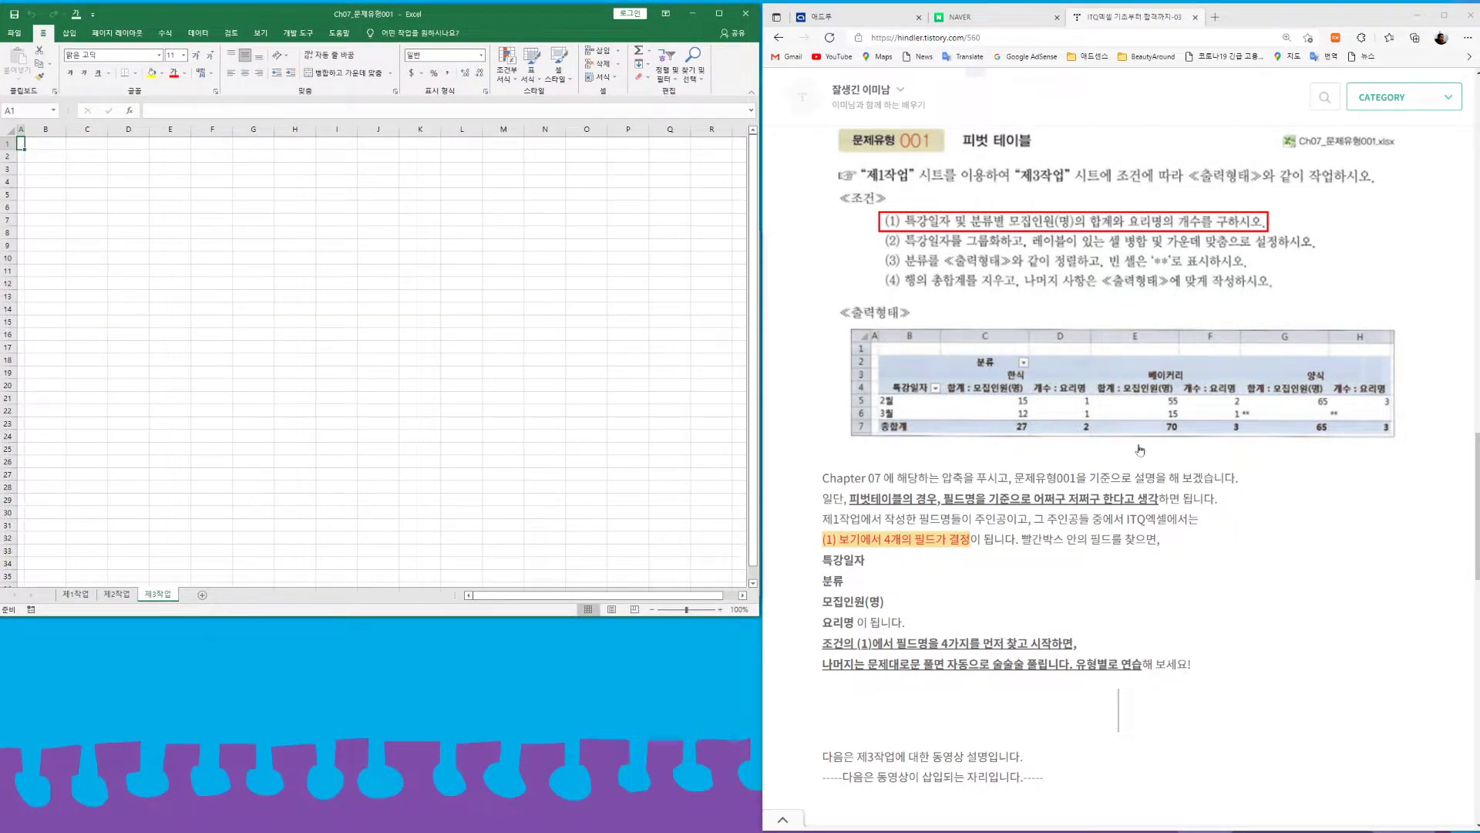
pyautogui.click(720, 610)
pyautogui.click(720, 609)
pyautogui.click(720, 610)
pyautogui.click(720, 610)
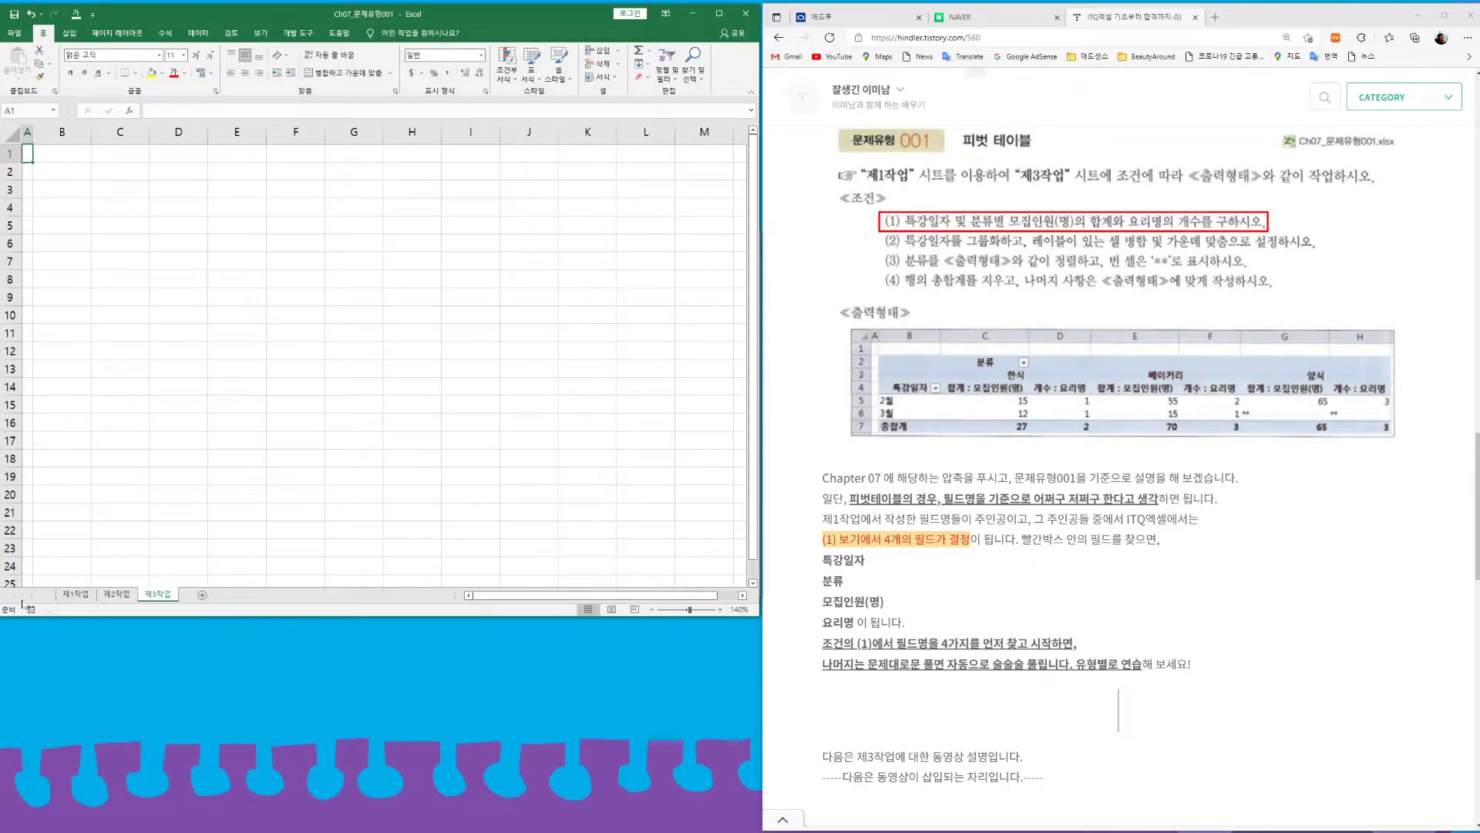
# - Set the 제1작업 sheet's zoom to 160% and select the table's field-name row from 관리번호 to 시작시간
pyautogui.click(77, 594)
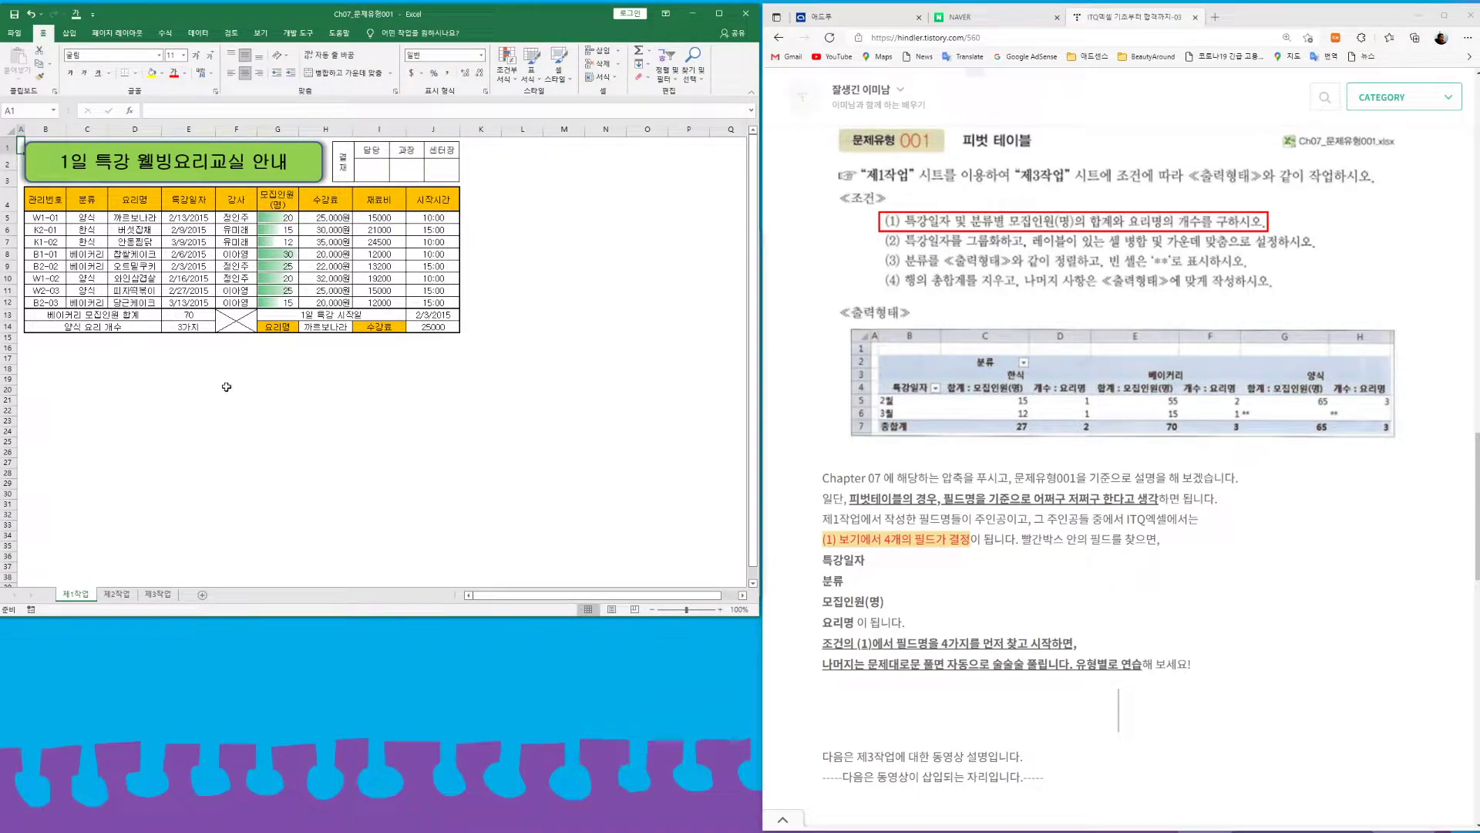
pyautogui.click(52, 199)
pyautogui.moveTo(51, 199); pyautogui.dragTo(455, 305)
pyautogui.click(720, 609)
pyautogui.click(720, 609)
pyautogui.click(720, 609)
pyautogui.click(720, 609)
pyautogui.click(720, 609)
pyautogui.click(720, 609)
pyautogui.click(720, 609)
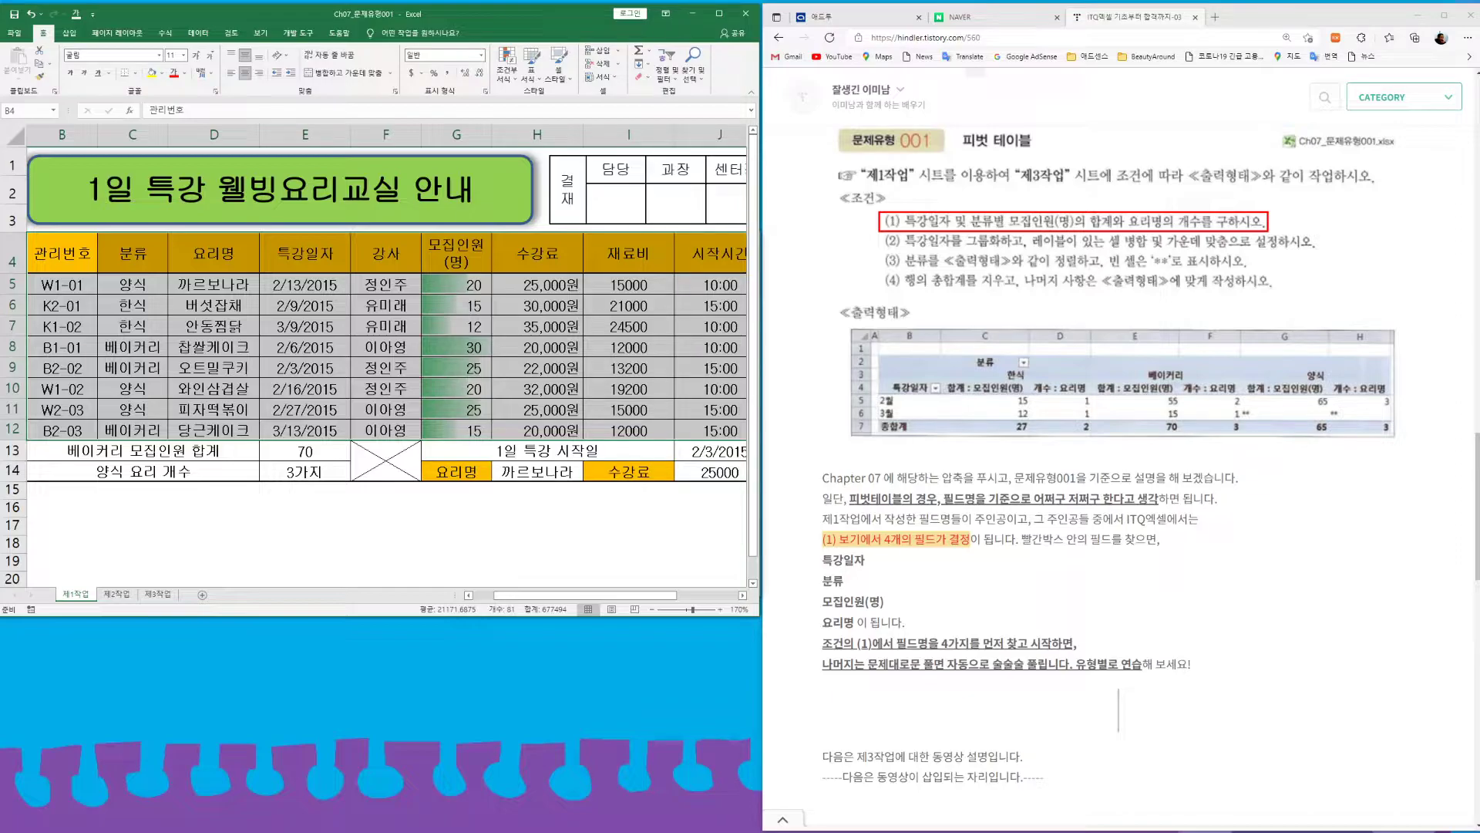
pyautogui.moveTo(61, 253); pyautogui.dragTo(717, 255)
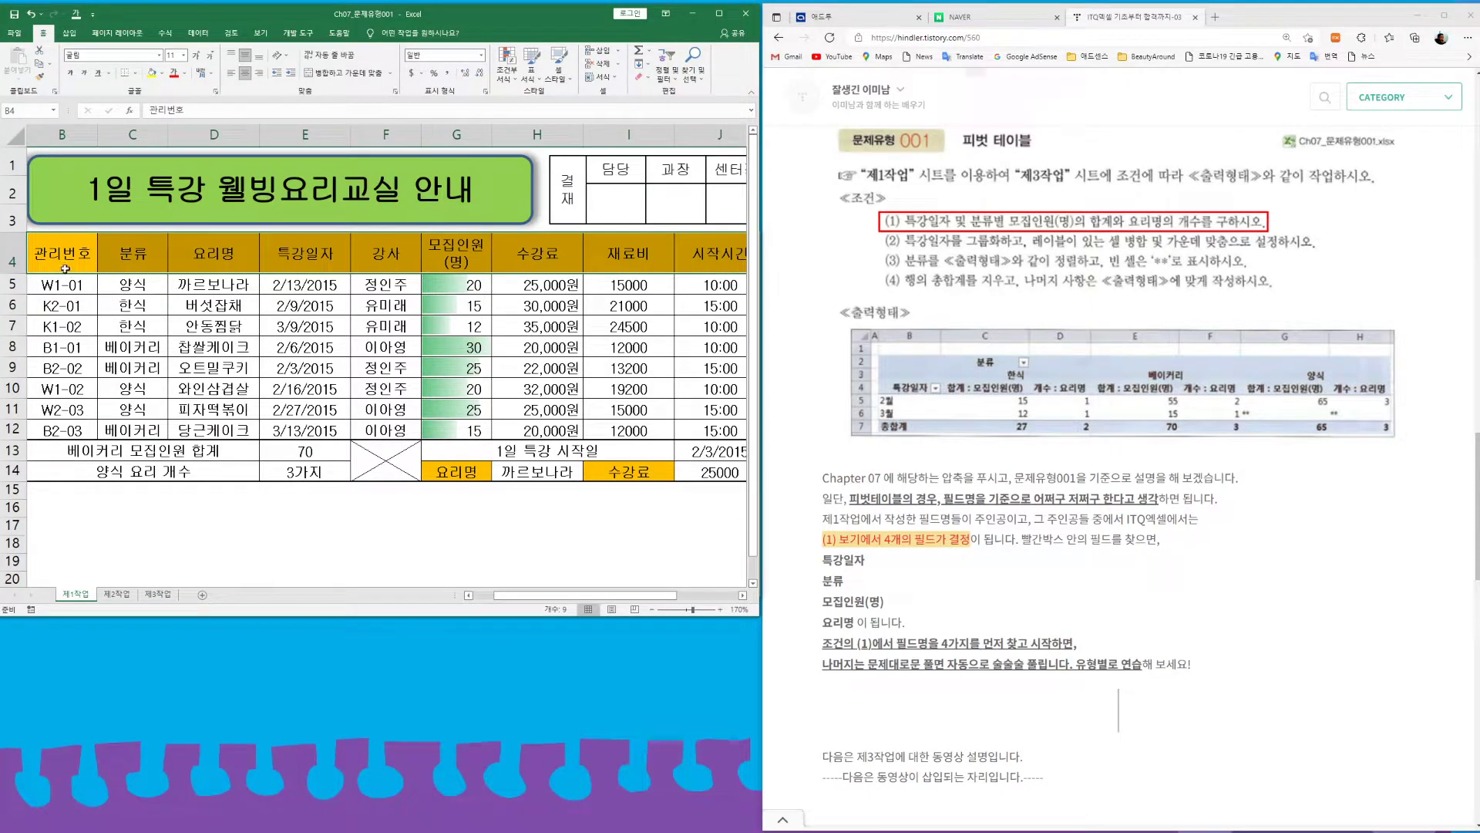
pyautogui.moveTo(66, 268); pyautogui.dragTo(678, 263)
pyautogui.click(652, 610)
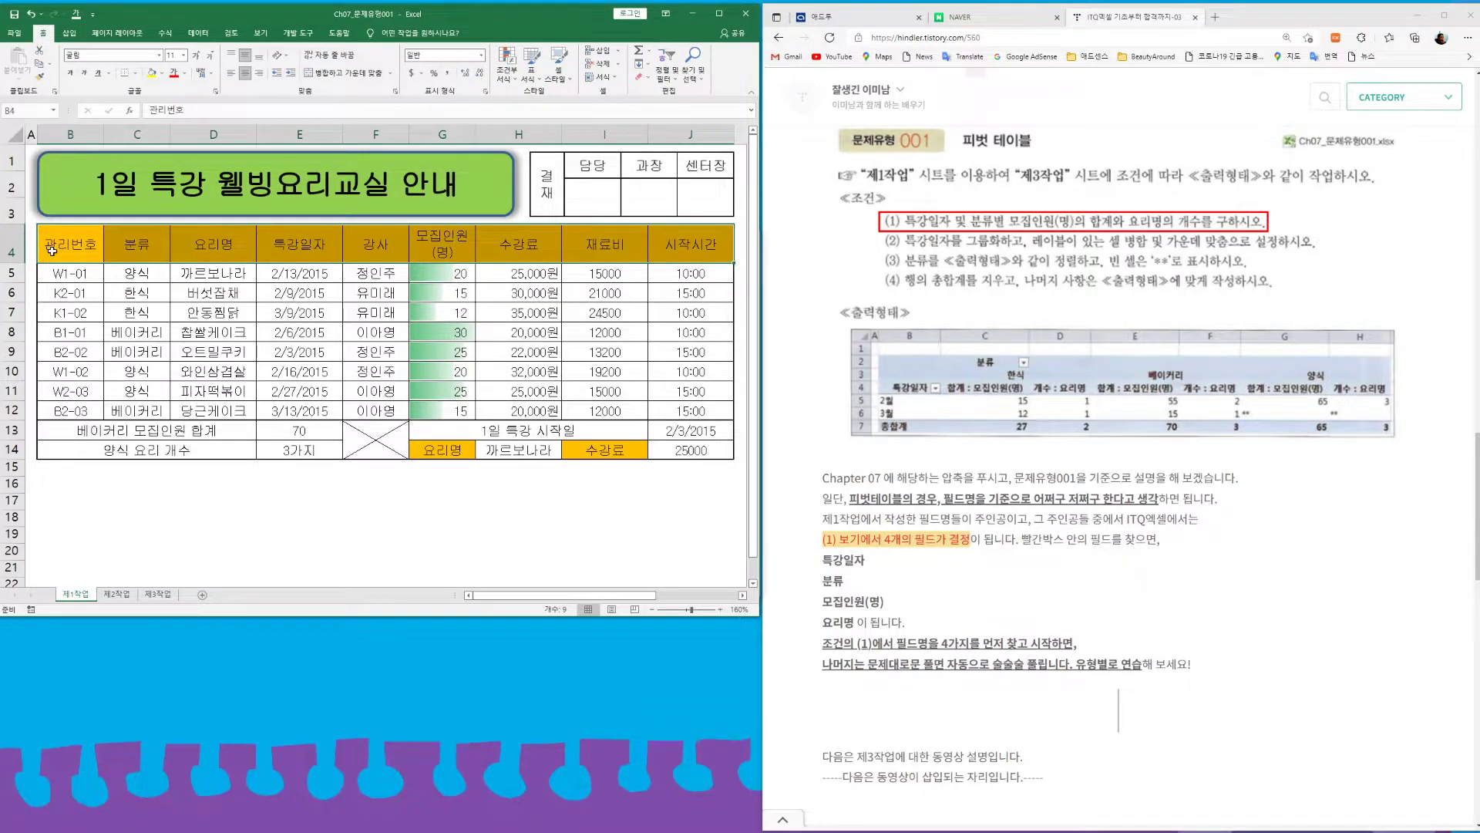
# - Create a pivot table from 제1작업 range B4:J12, placed on the existing 제3작업 sheet at cell B2
pyautogui.moveTo(52, 247); pyautogui.dragTo(698, 411)
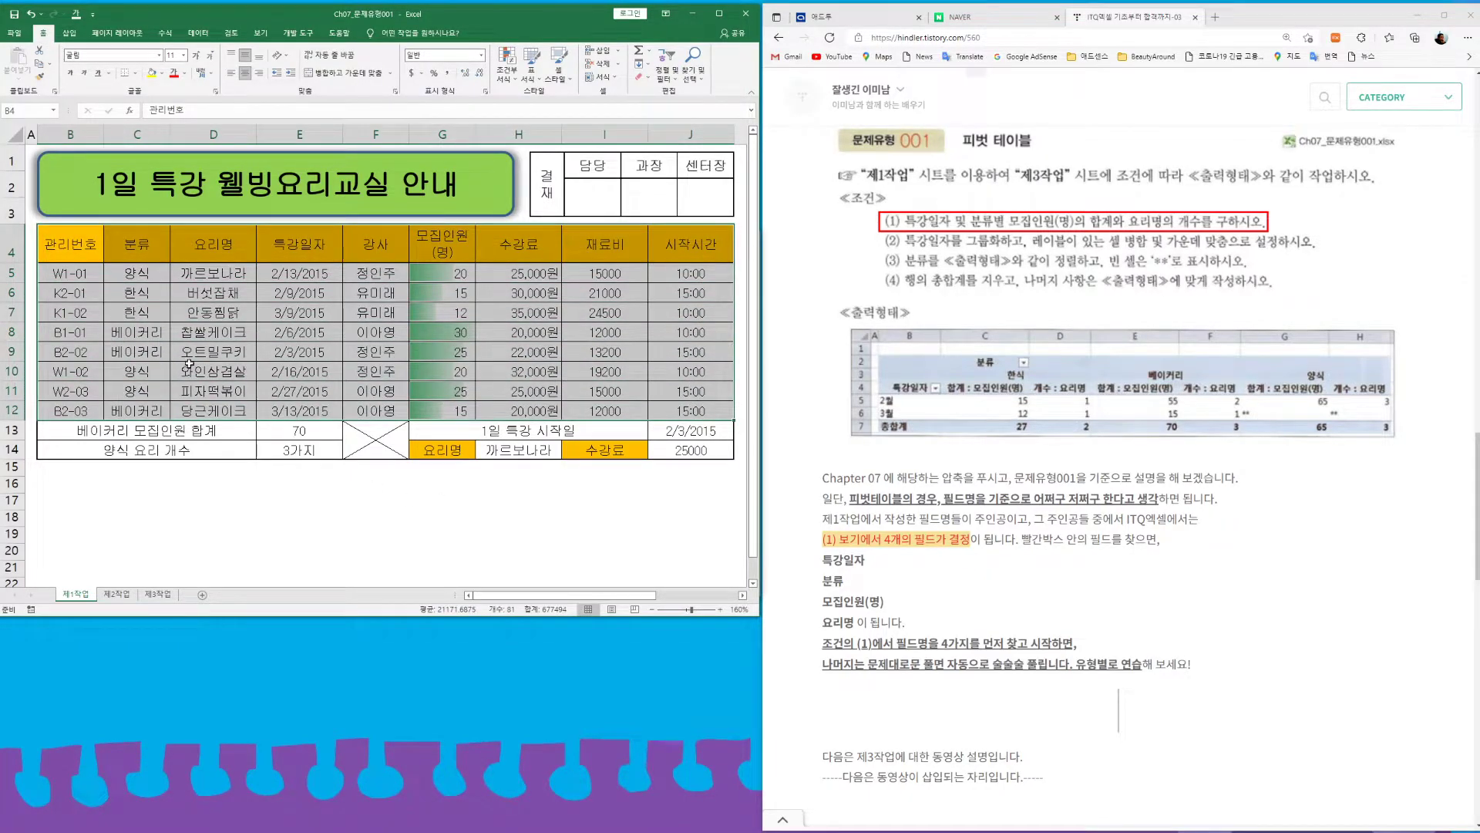
pyautogui.click(71, 35)
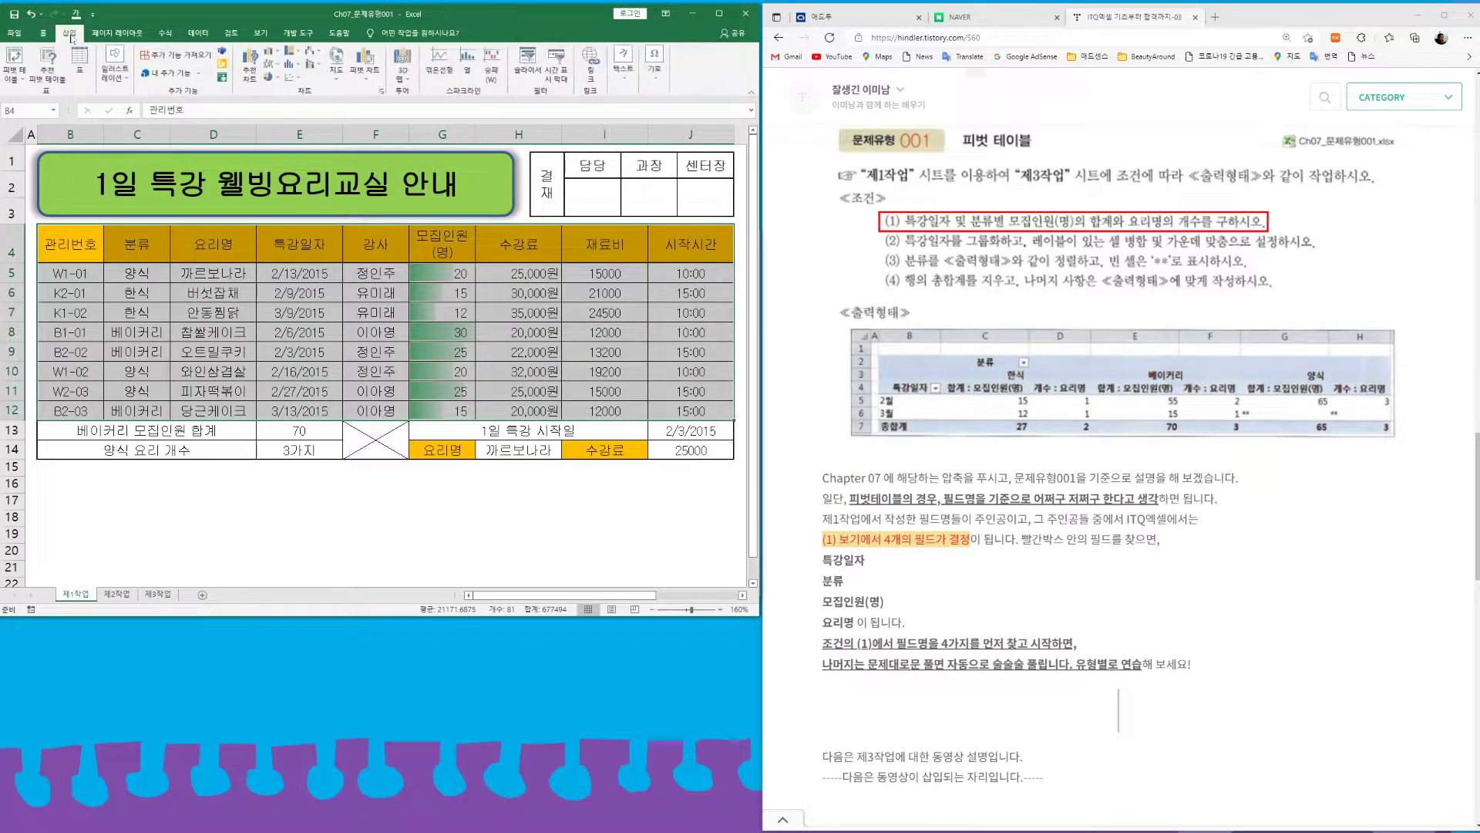
pyautogui.click(17, 87)
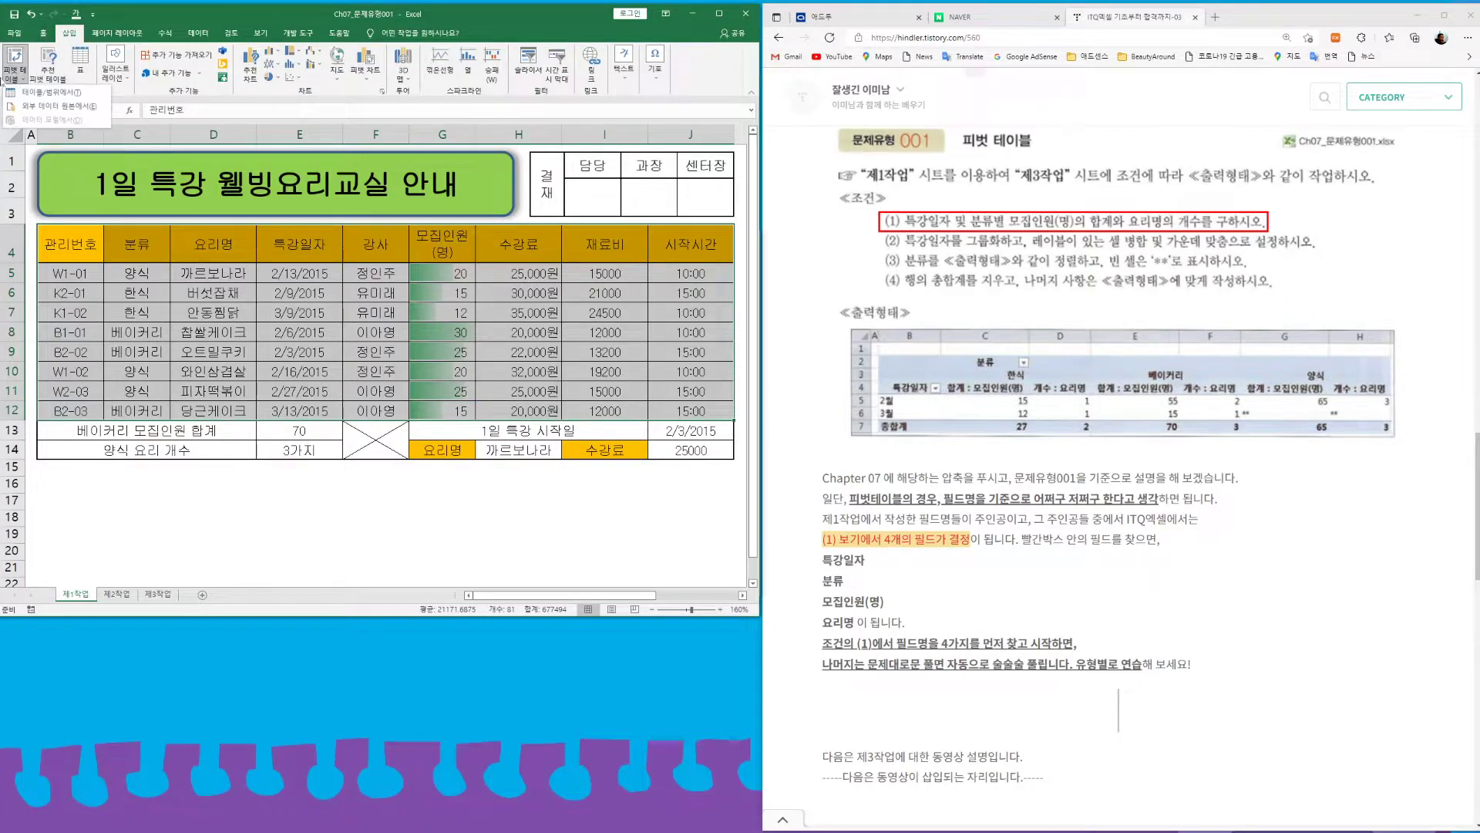
pyautogui.click(52, 93)
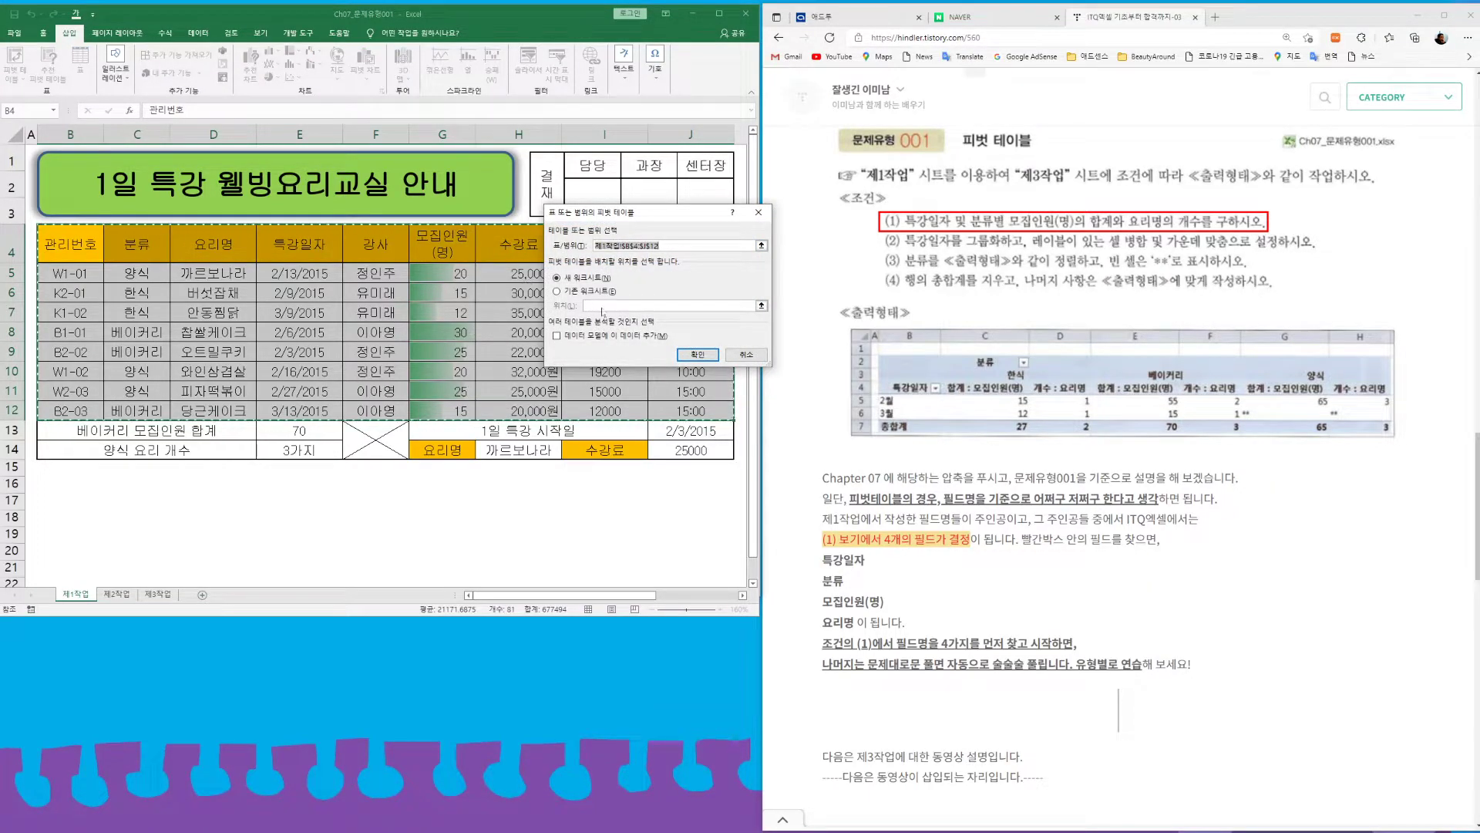
pyautogui.click(557, 292)
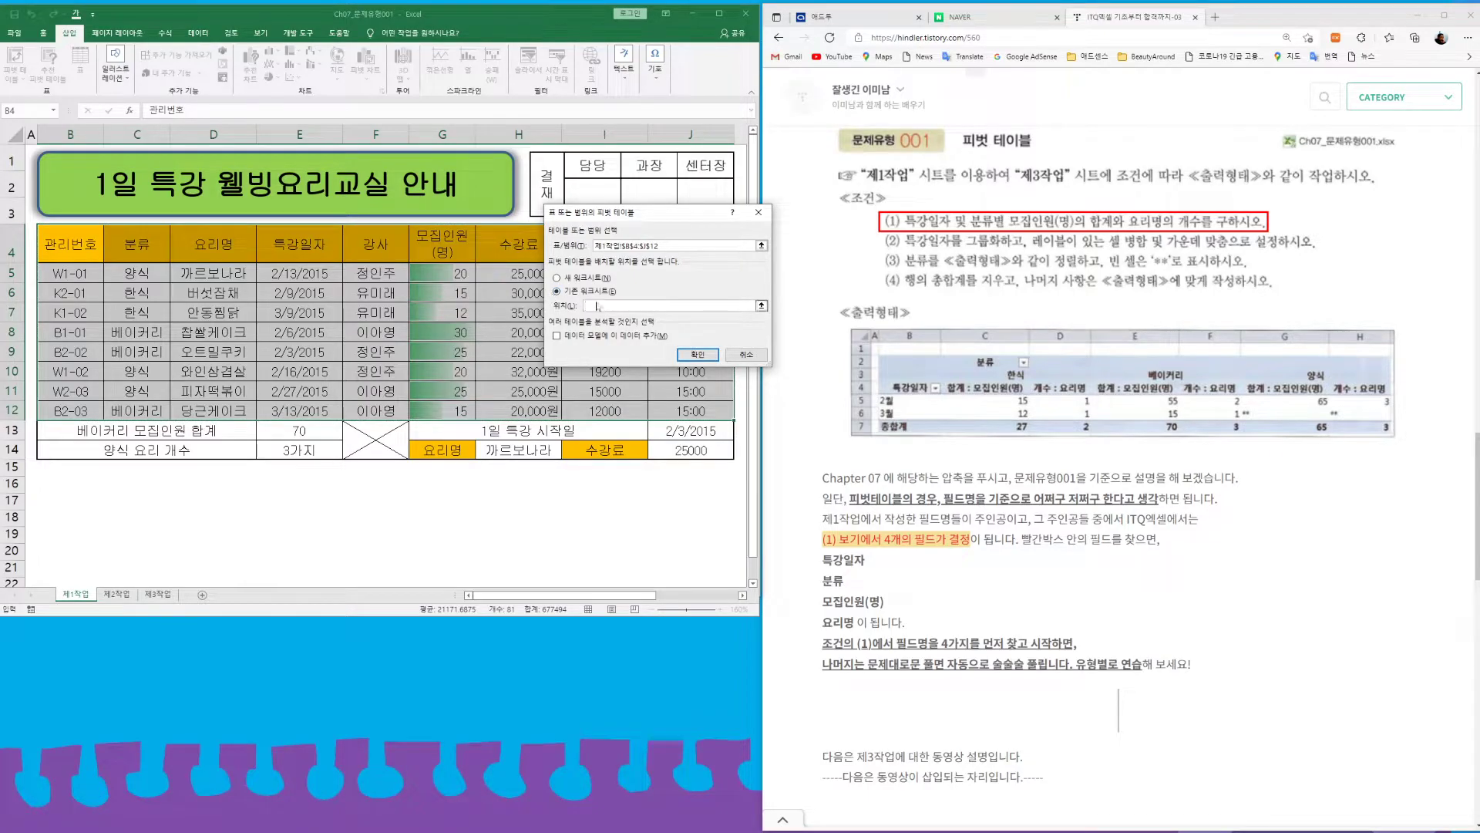
pyautogui.click(159, 595)
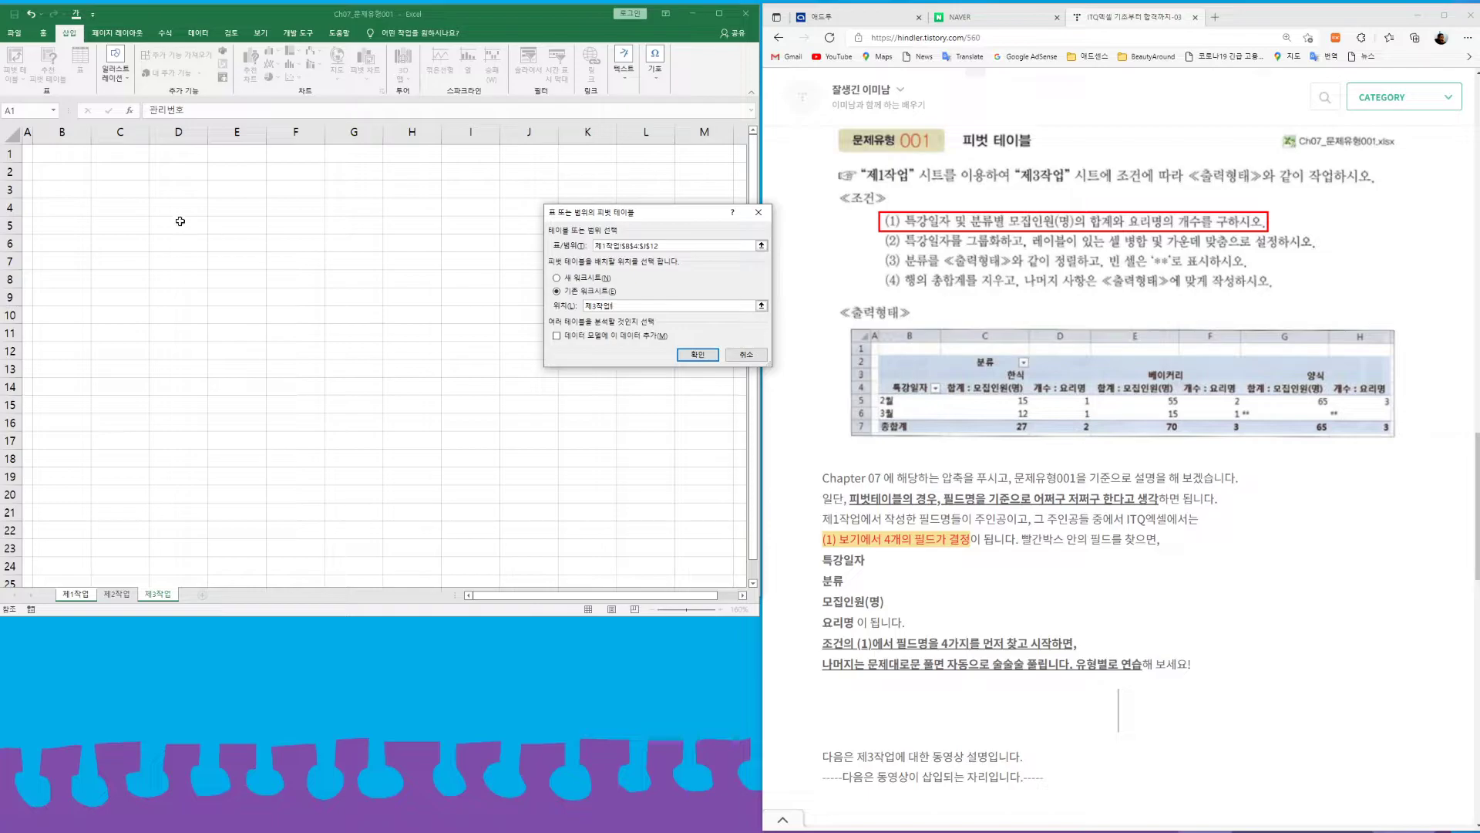
pyautogui.click(66, 171)
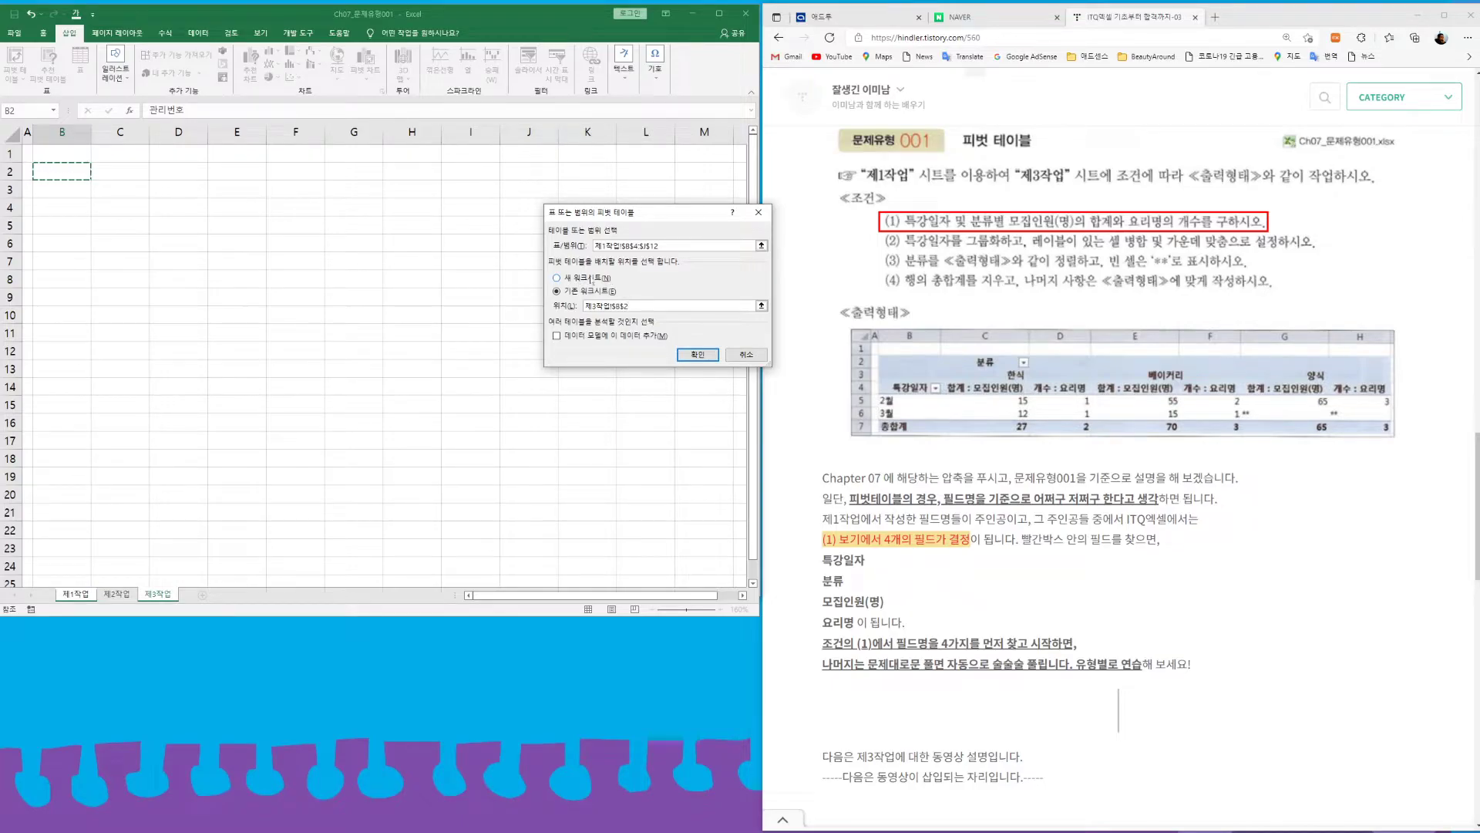
pyautogui.click(696, 355)
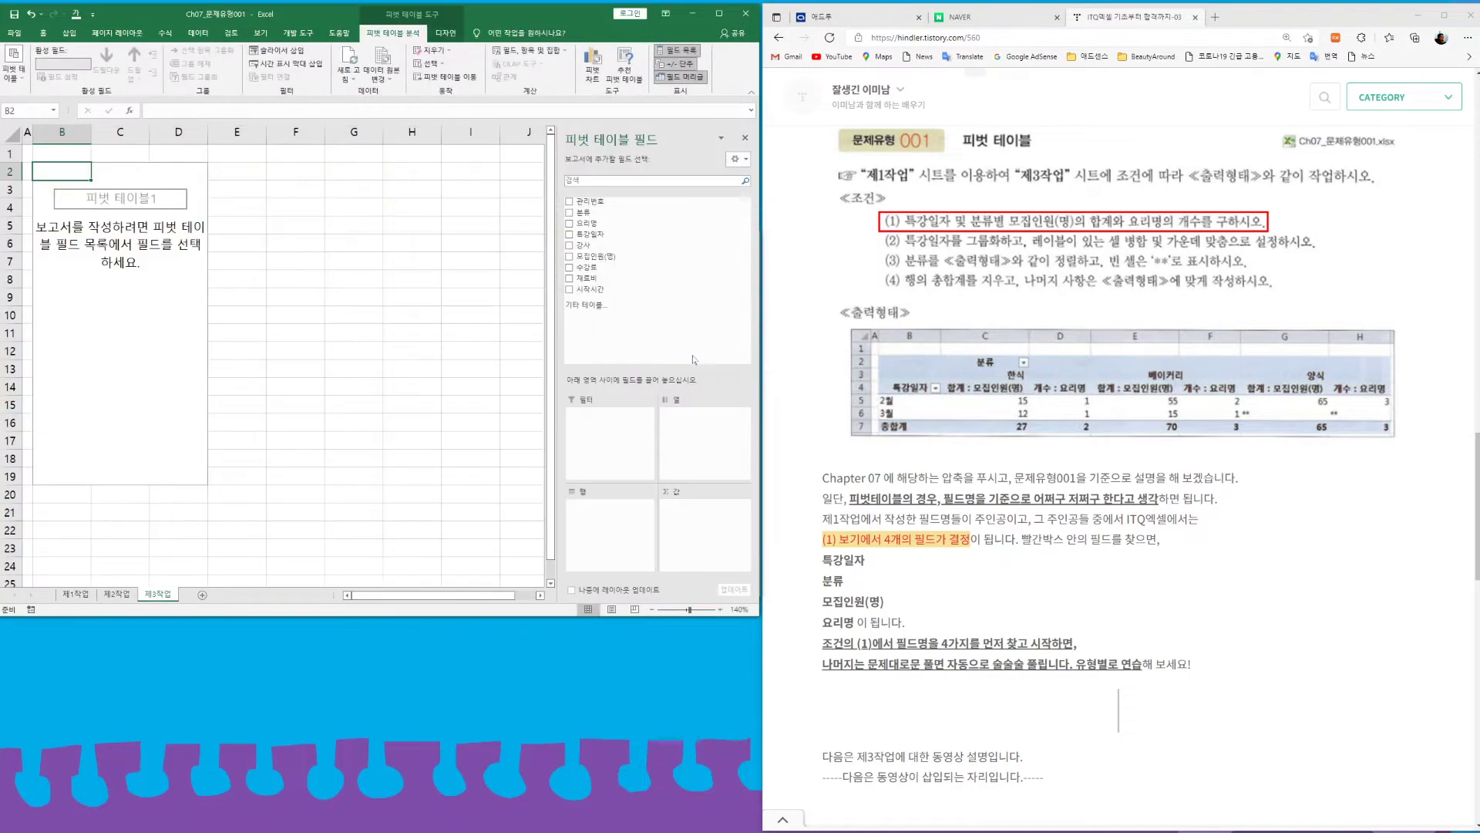
# - Try a pivot layout with 강사 as rows, 요리명 as columns and 관리번호 as values
pyautogui.click(80, 596)
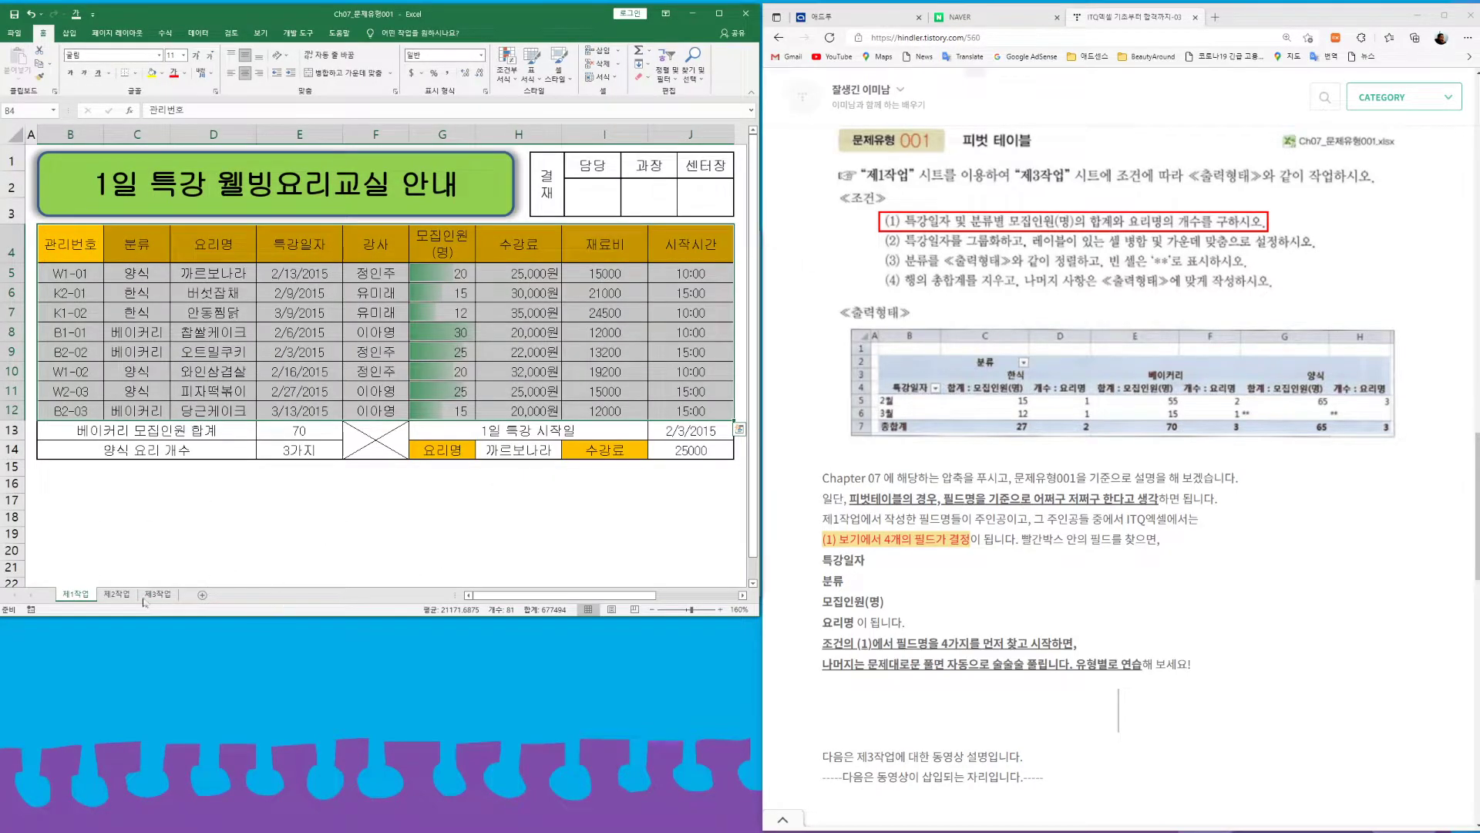
pyautogui.click(154, 594)
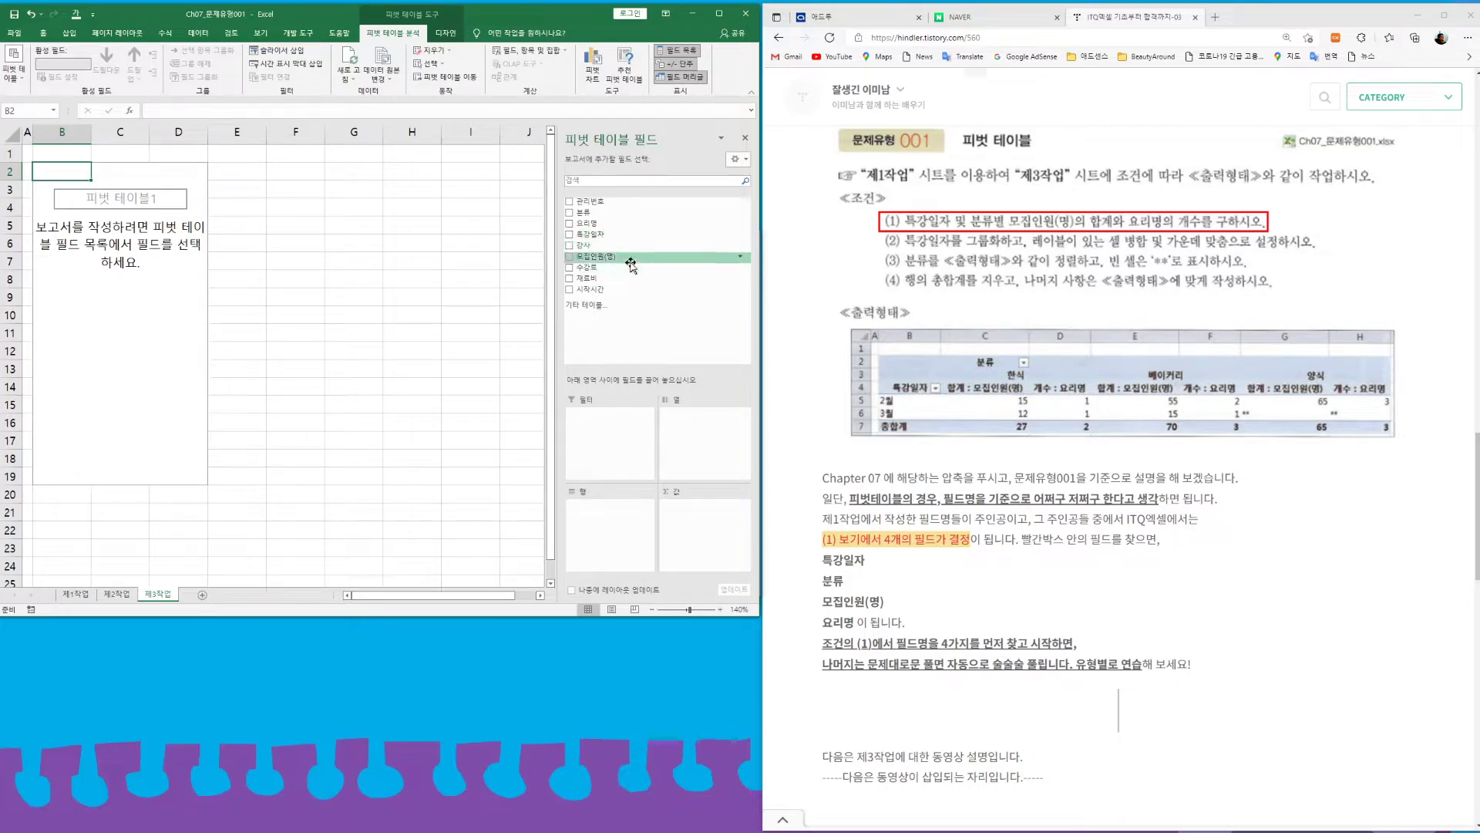
pyautogui.moveTo(586, 246); pyautogui.dragTo(615, 540)
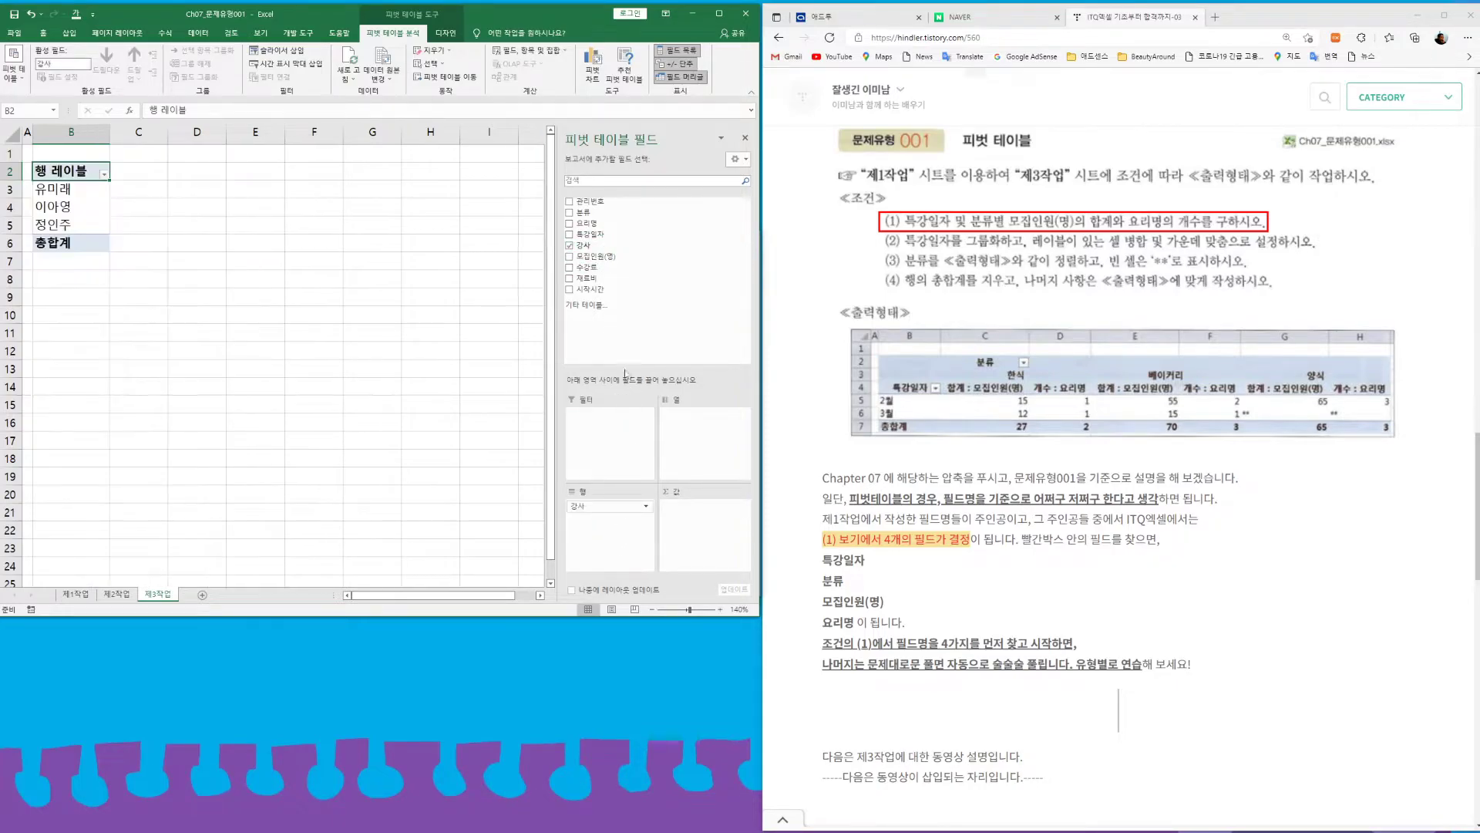
pyautogui.moveTo(586, 223); pyautogui.dragTo(723, 441)
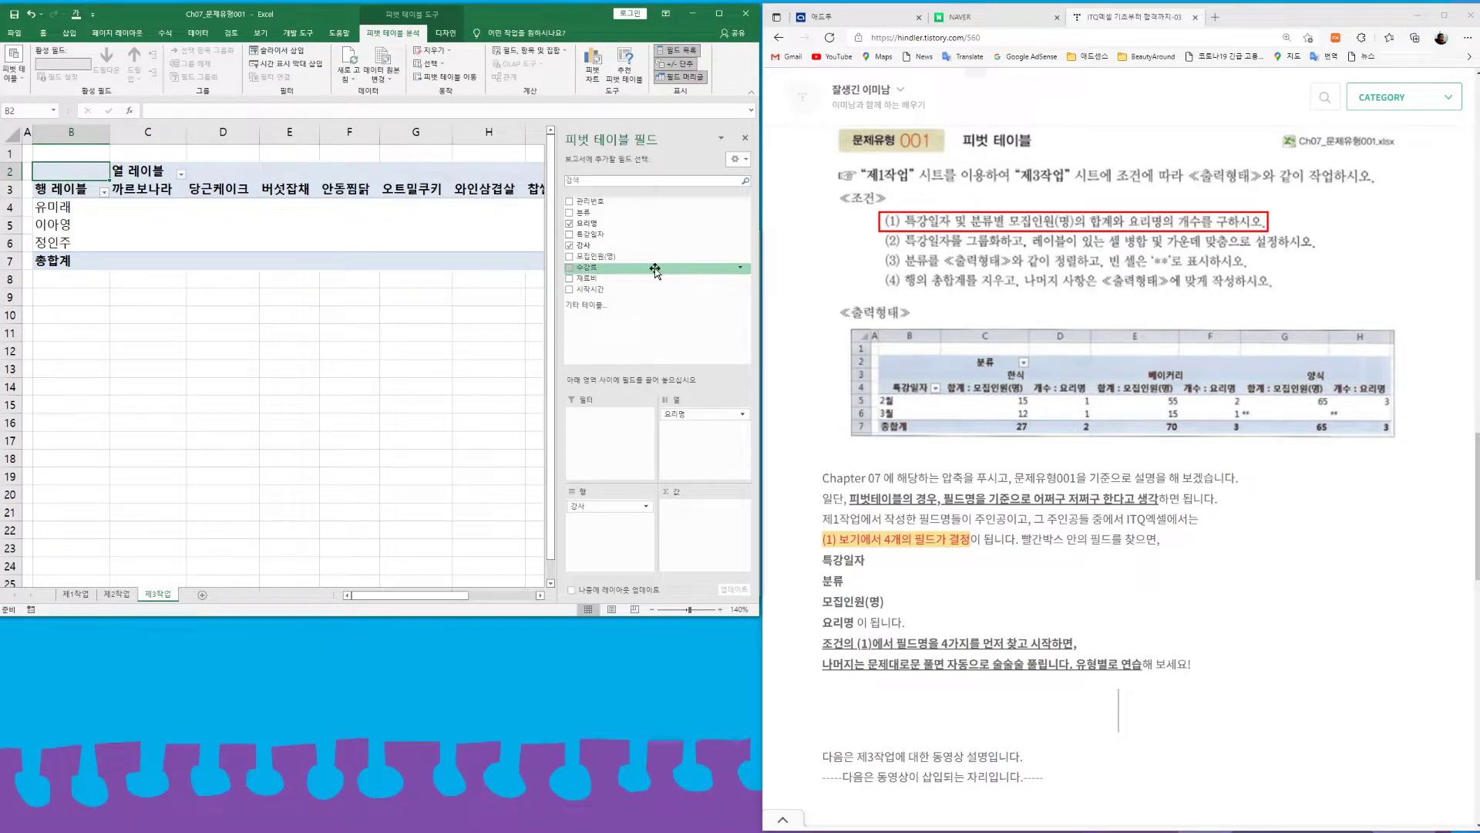
pyautogui.moveTo(592, 201); pyautogui.dragTo(717, 535)
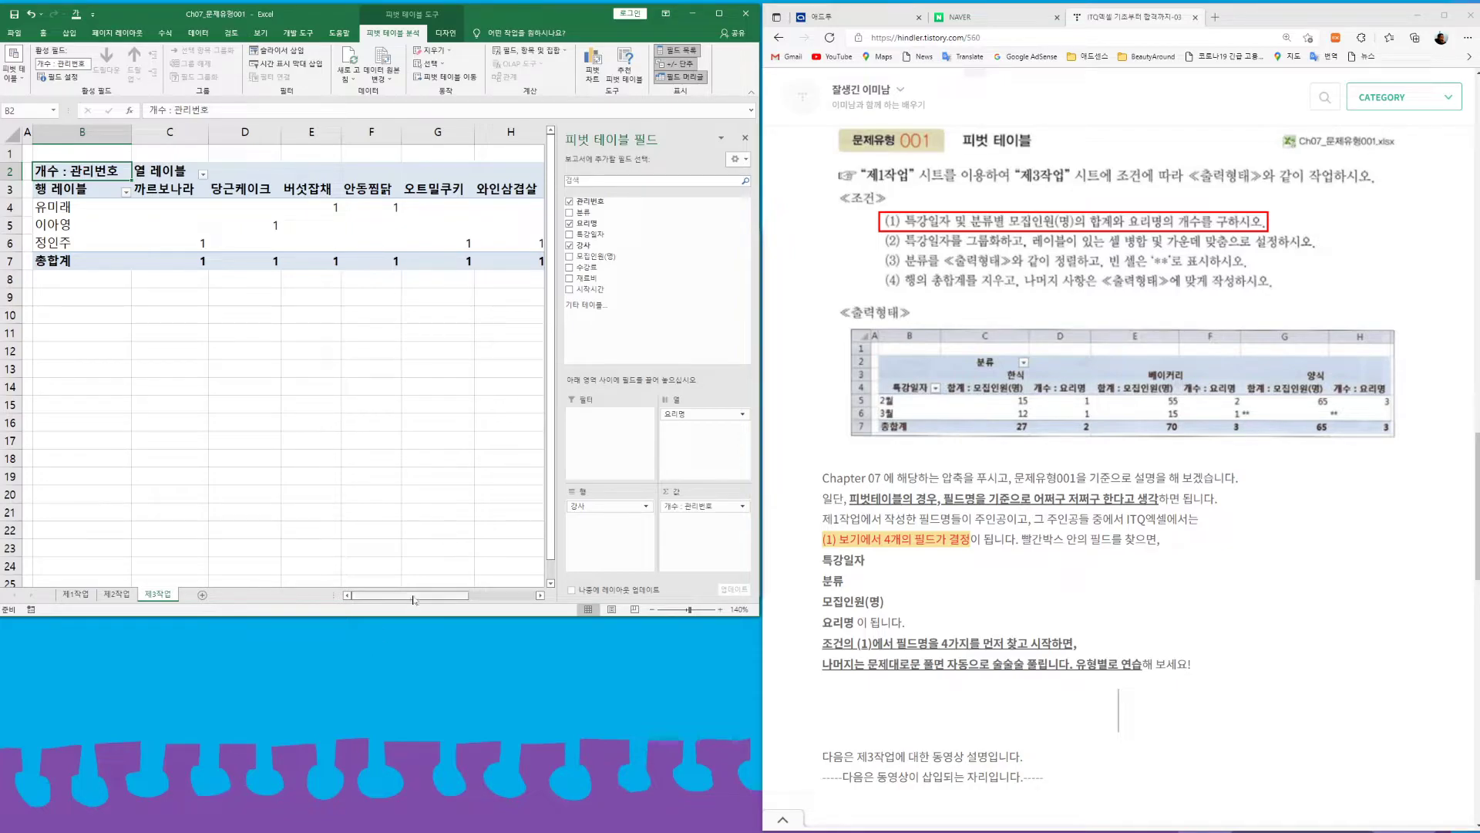
pyautogui.moveTo(386, 594); pyautogui.dragTo(447, 594)
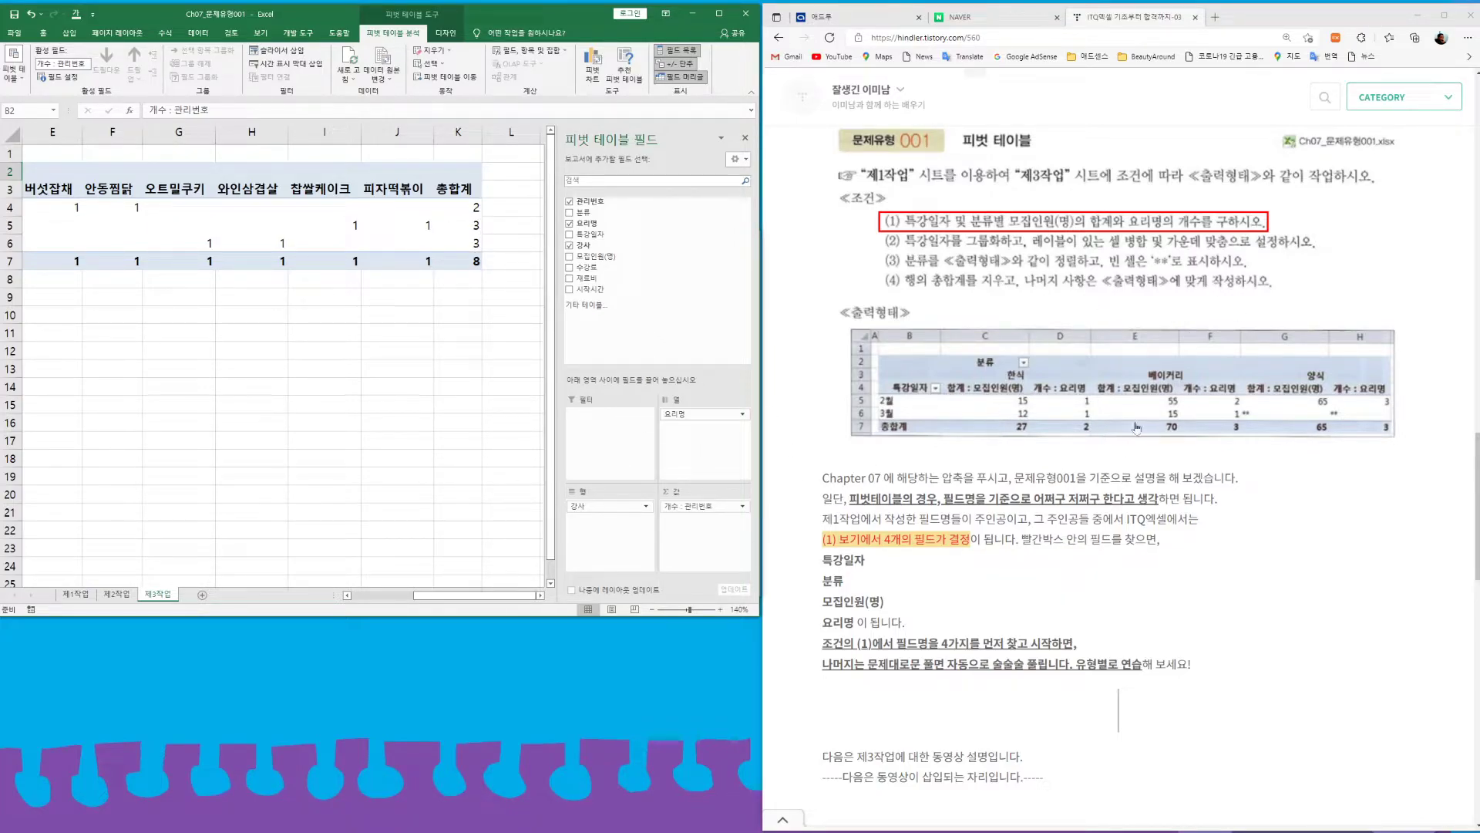
# - Remove the 관리번호, 요리명 and 강사 fields from the pivot table
pyautogui.click(568, 202)
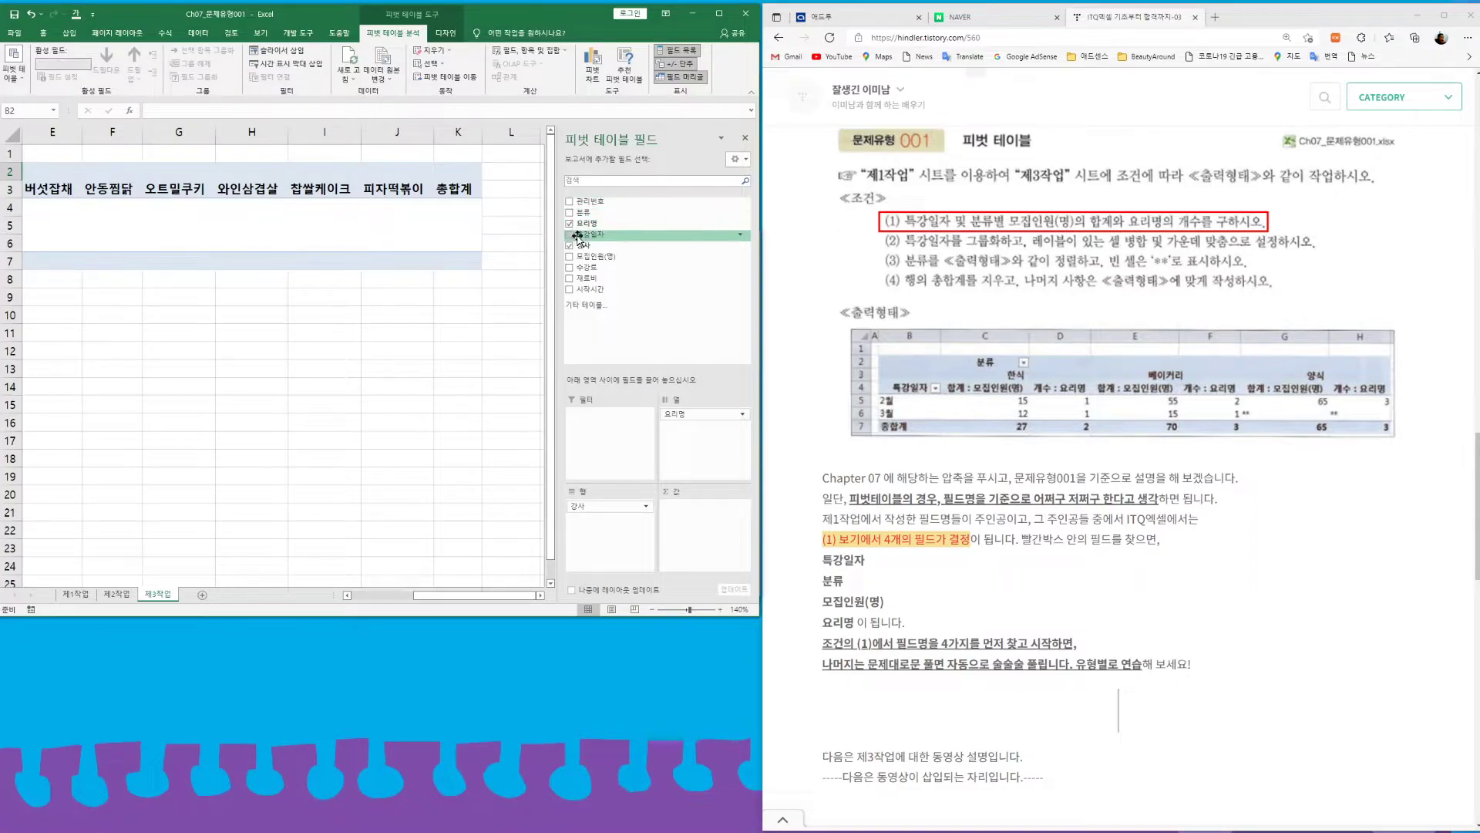
pyautogui.click(569, 224)
pyautogui.click(569, 245)
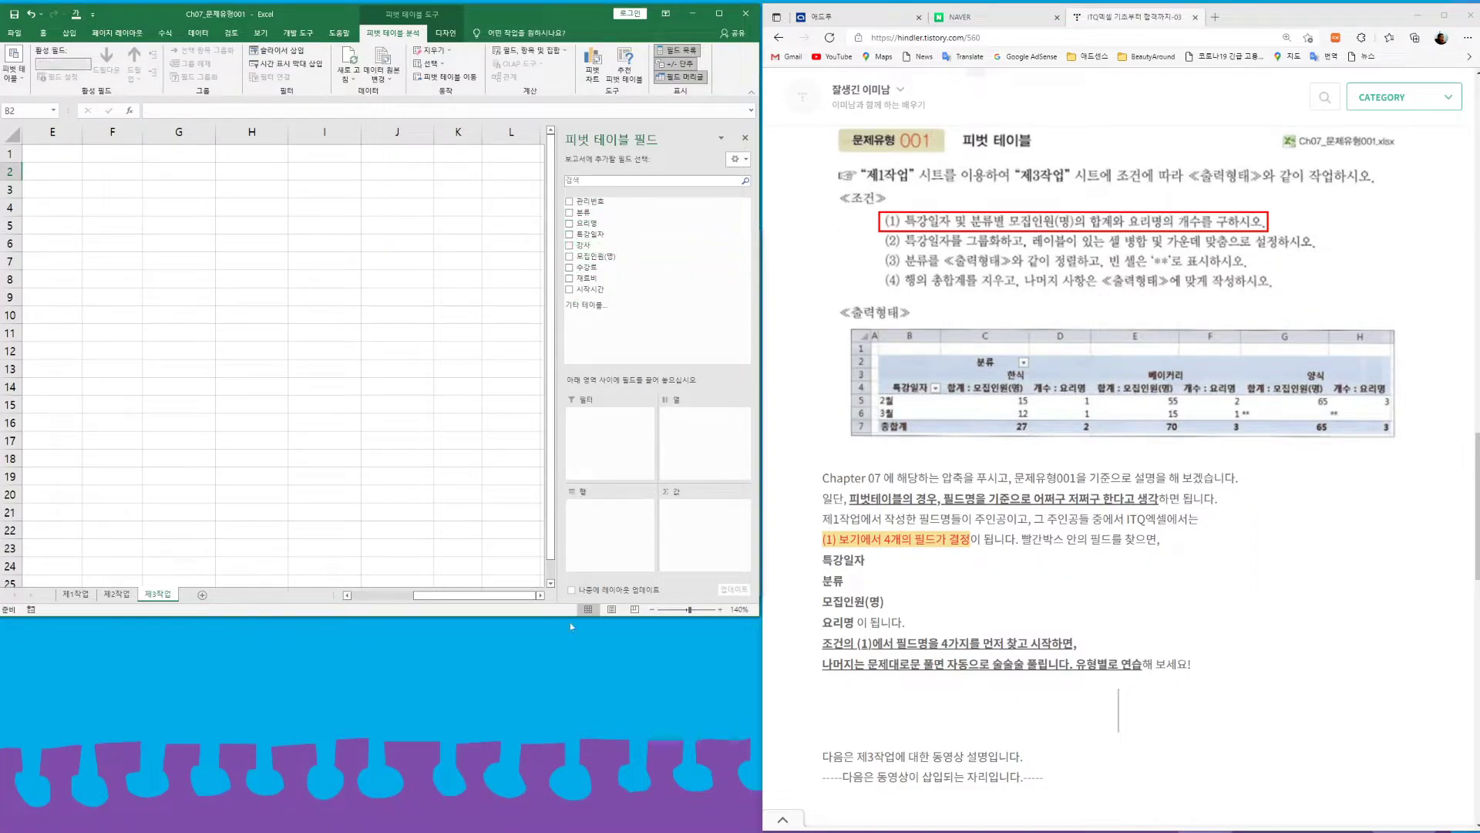
# - Lay out the pivot table with 특강일자 as rows, 분류 as columns, and 모집인원(명) and 요리명 as values
pyautogui.moveTo(509, 600); pyautogui.dragTo(360, 600)
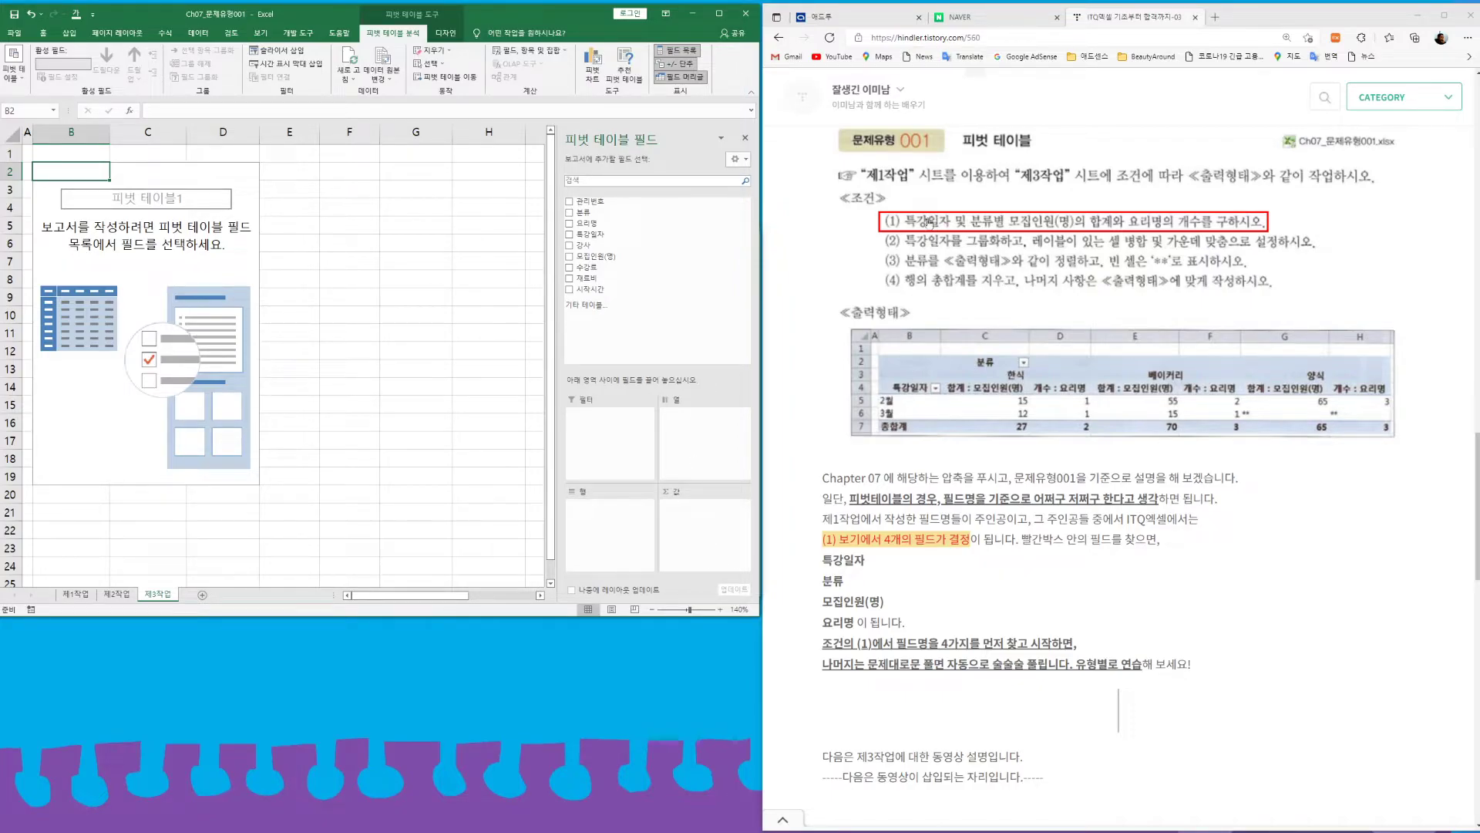
pyautogui.moveTo(592, 238); pyautogui.dragTo(619, 539)
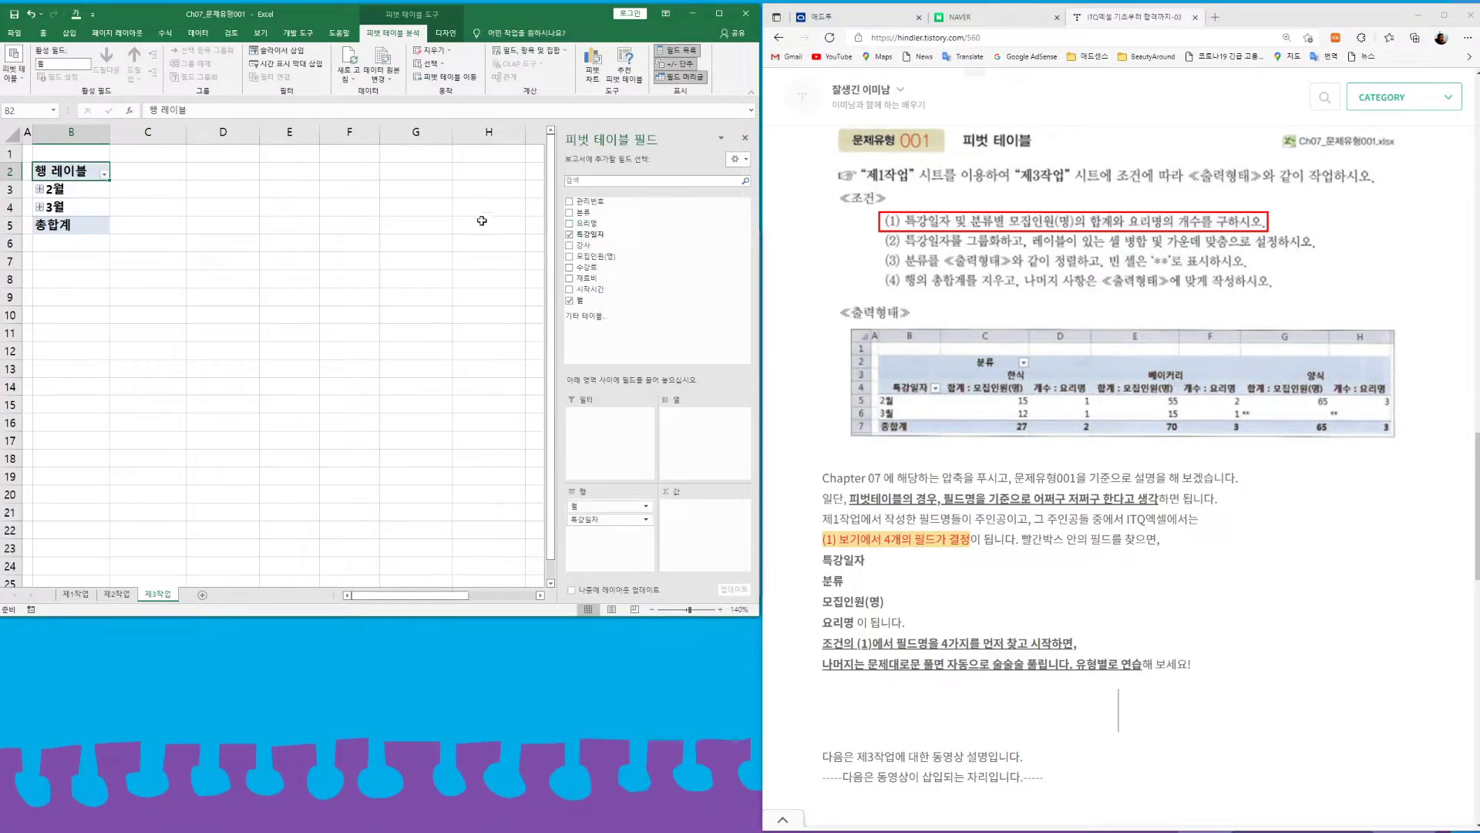
pyautogui.moveTo(584, 212); pyautogui.dragTo(728, 448)
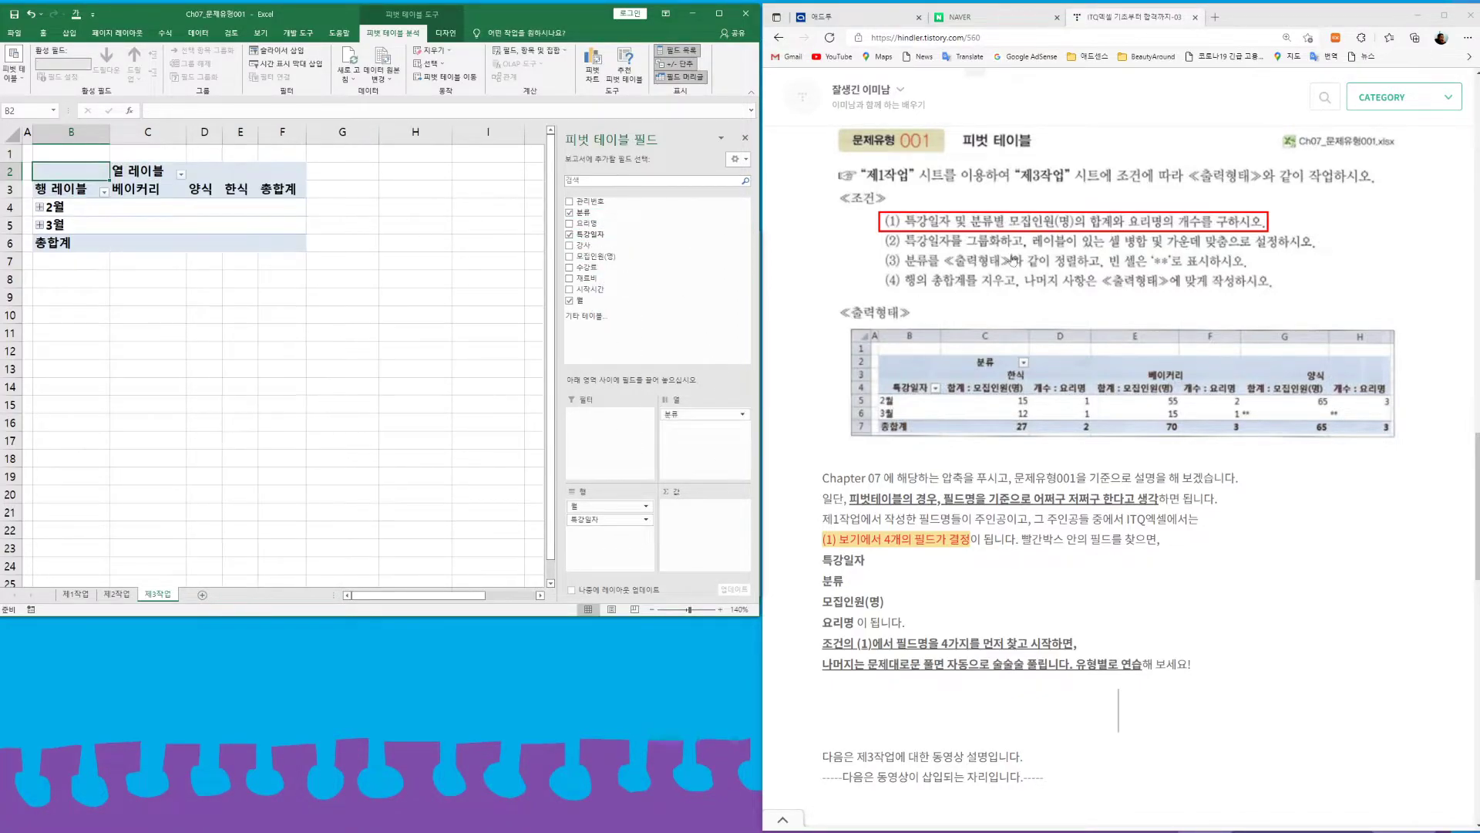
pyautogui.moveTo(597, 256); pyautogui.dragTo(716, 532)
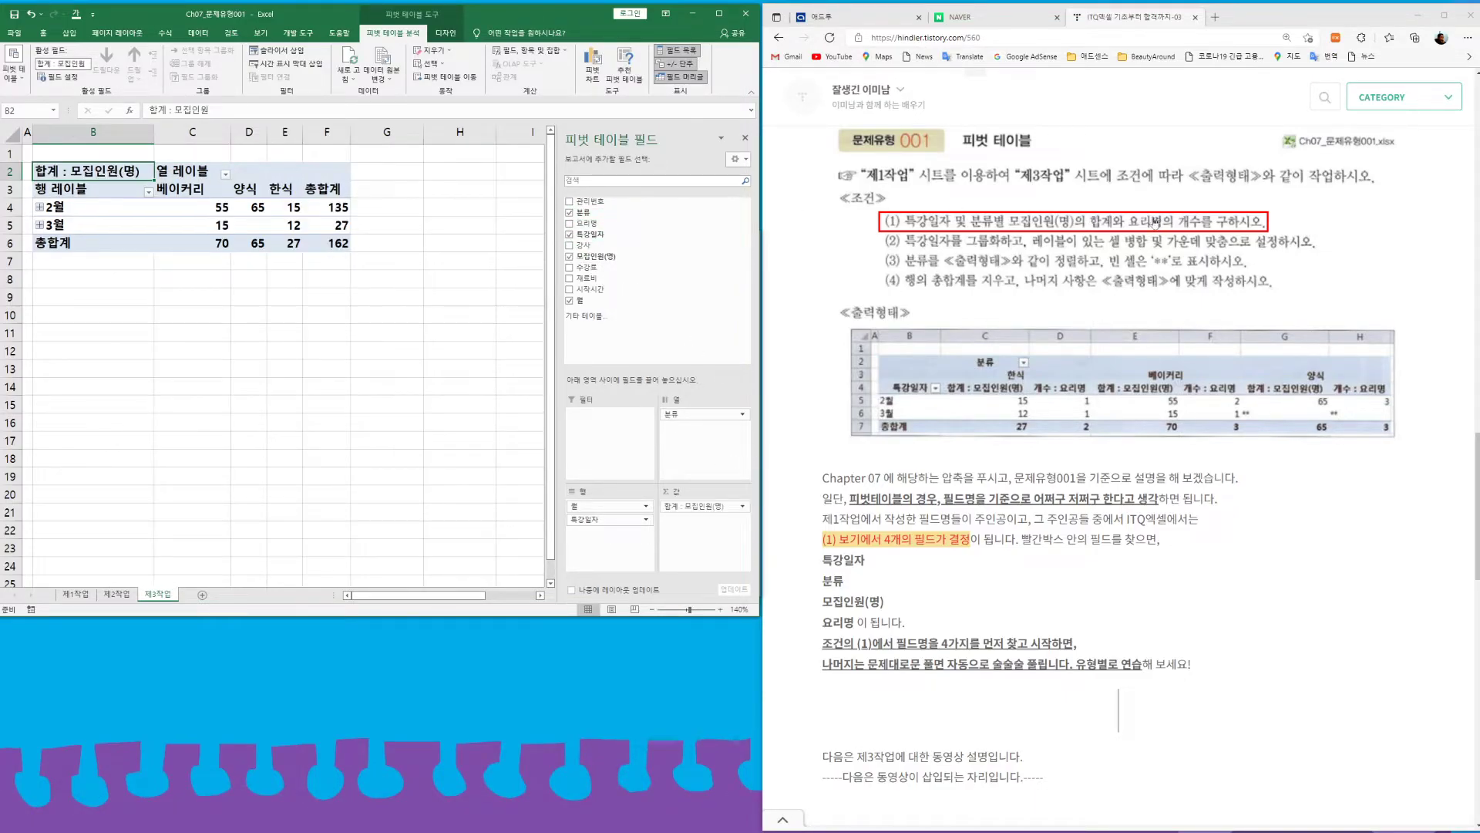
pyautogui.moveTo(587, 223); pyautogui.dragTo(705, 539)
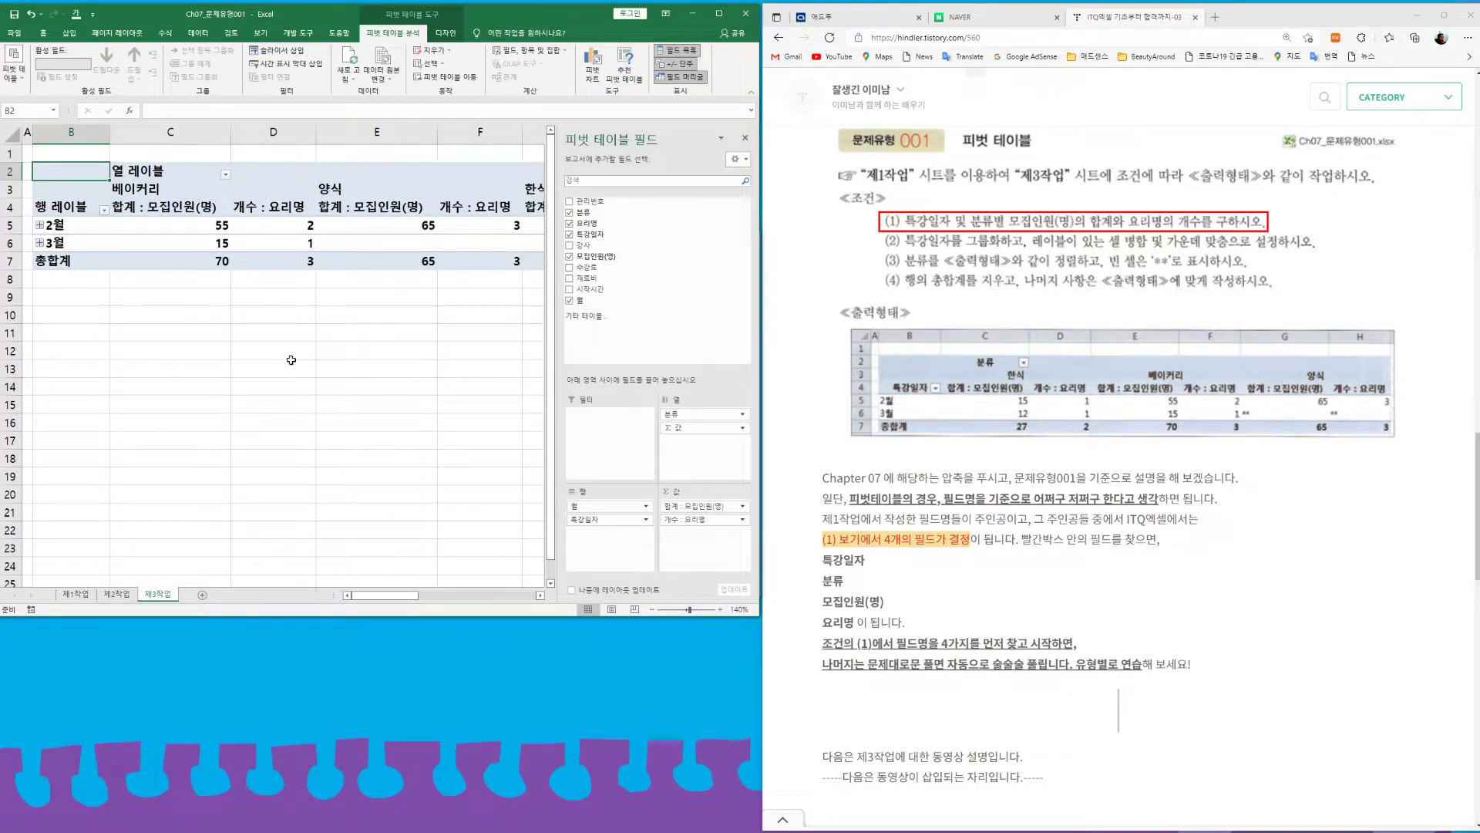
# - Inspect the dates under 2월 and try the row labels without the 특강일자 field
pyautogui.moveTo(405, 596)
pyautogui.mouseDown()
pyautogui.moveTo(431, 596)
pyautogui.moveTo(379, 602)
pyautogui.mouseUp()
pyautogui.click(38, 225)
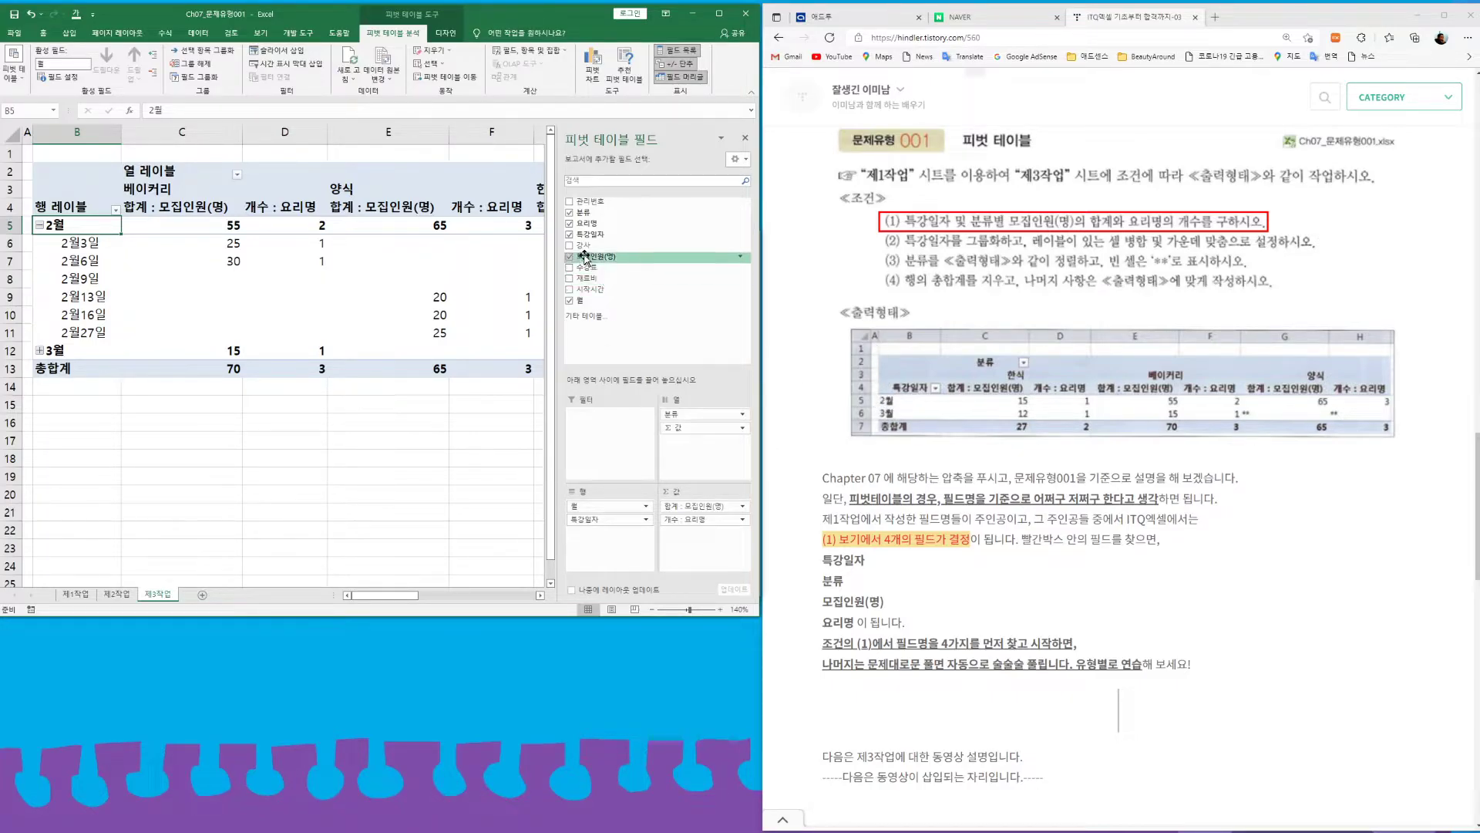
pyautogui.click(39, 226)
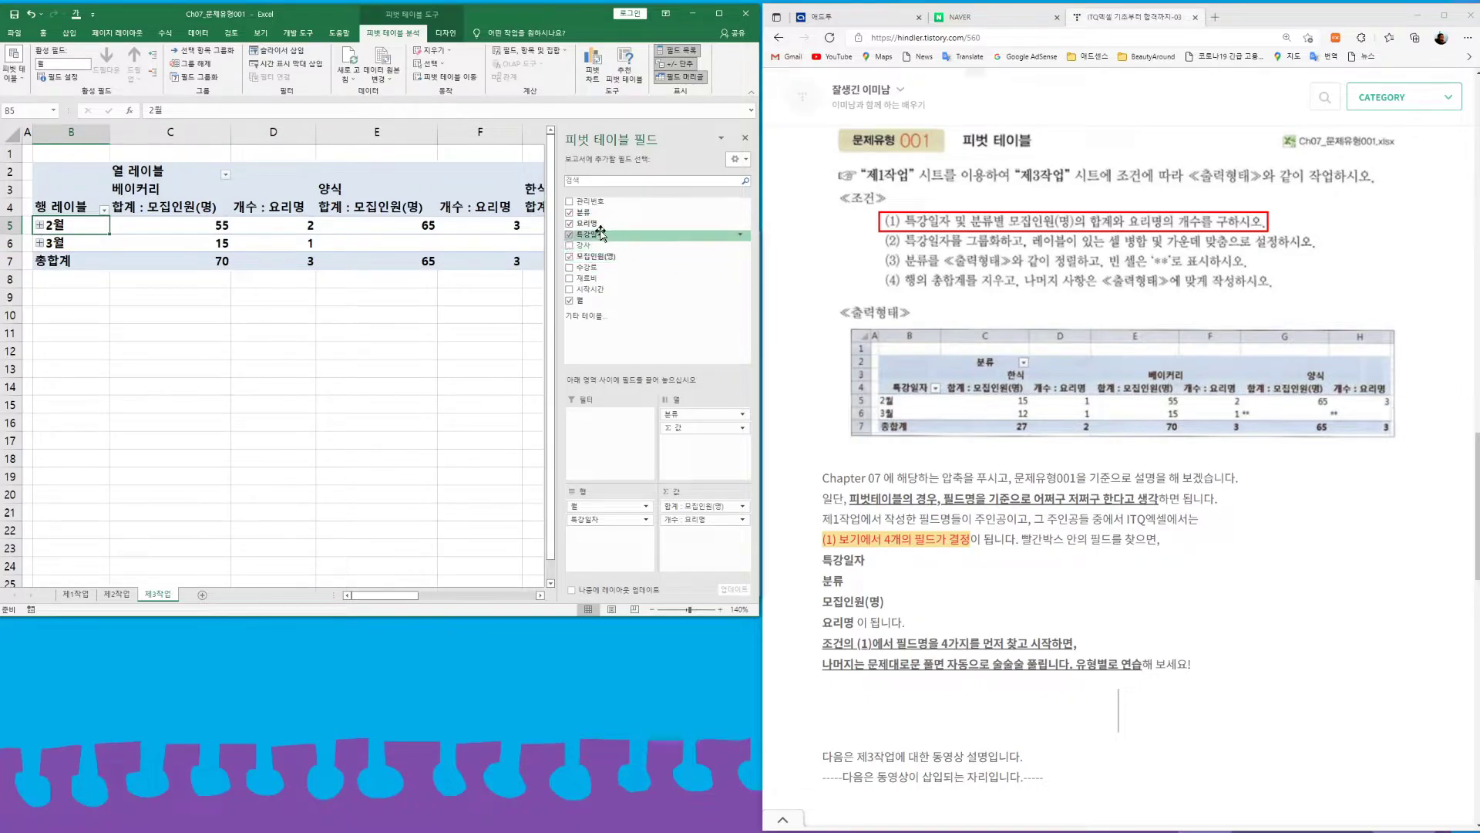
pyautogui.click(569, 235)
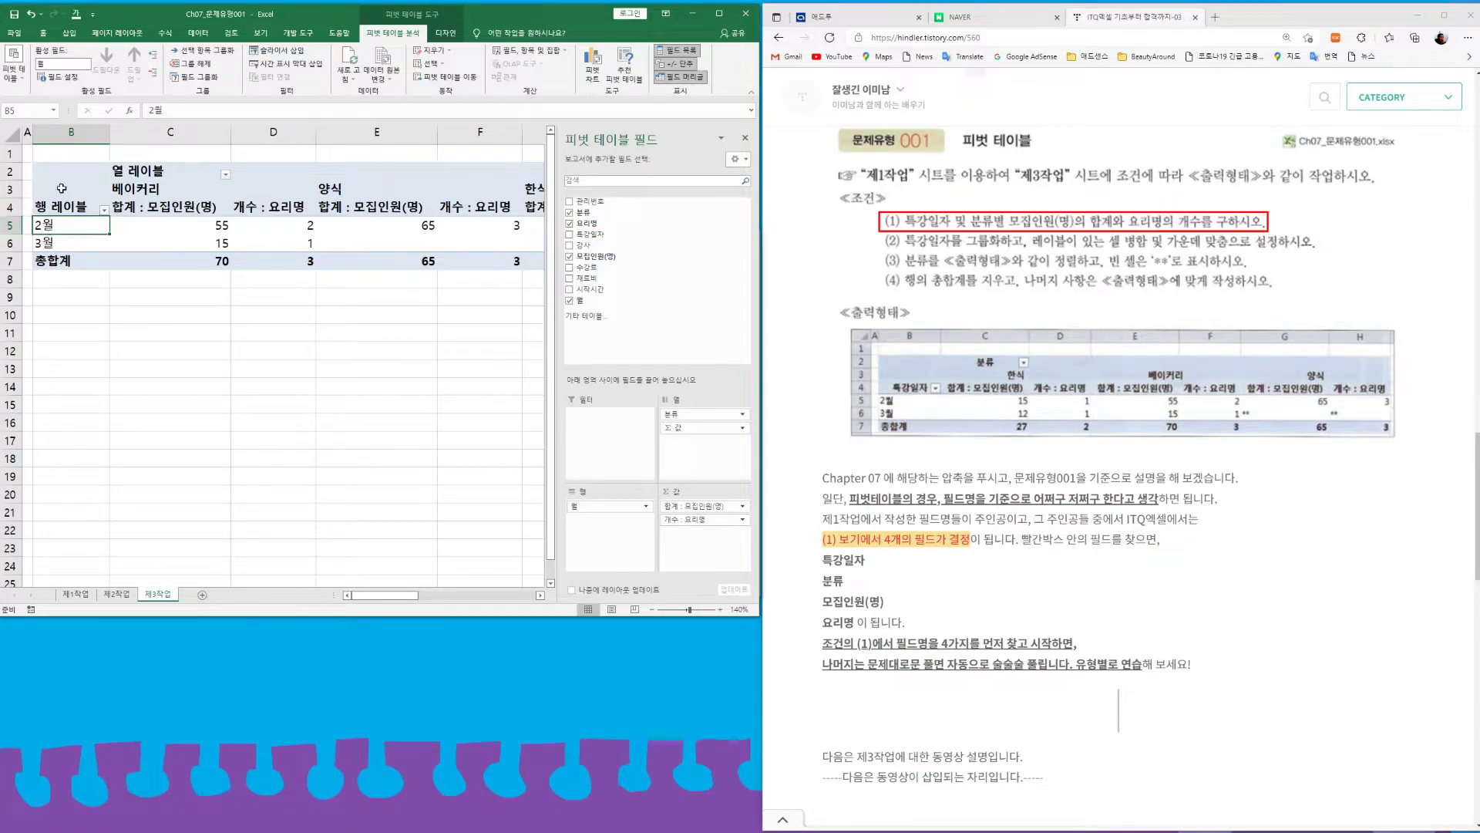
pyautogui.click(569, 234)
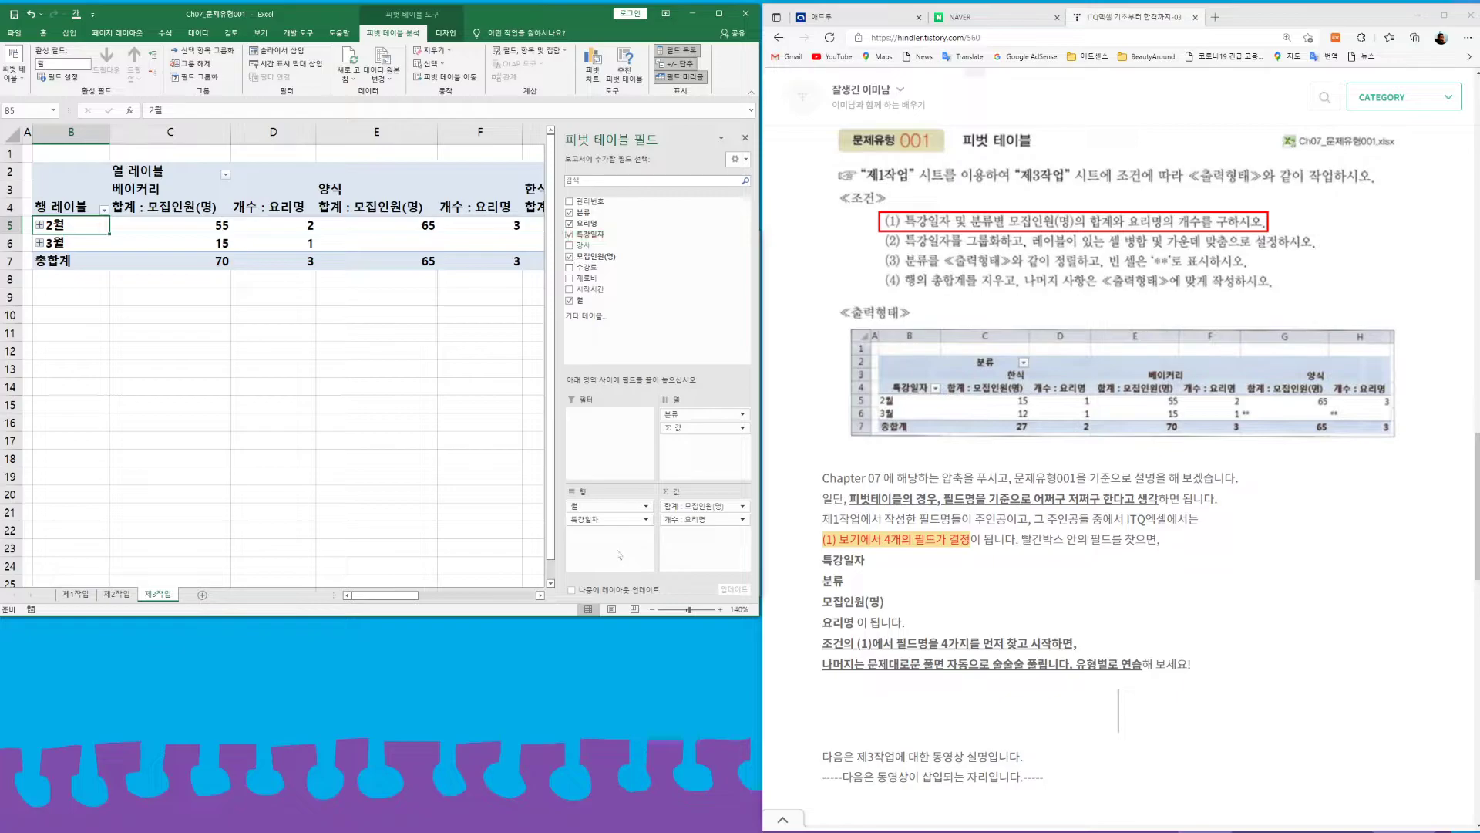
# - Group the 특강일자 row dates by month only, leaving out the day unit
pyautogui.click(38, 224)
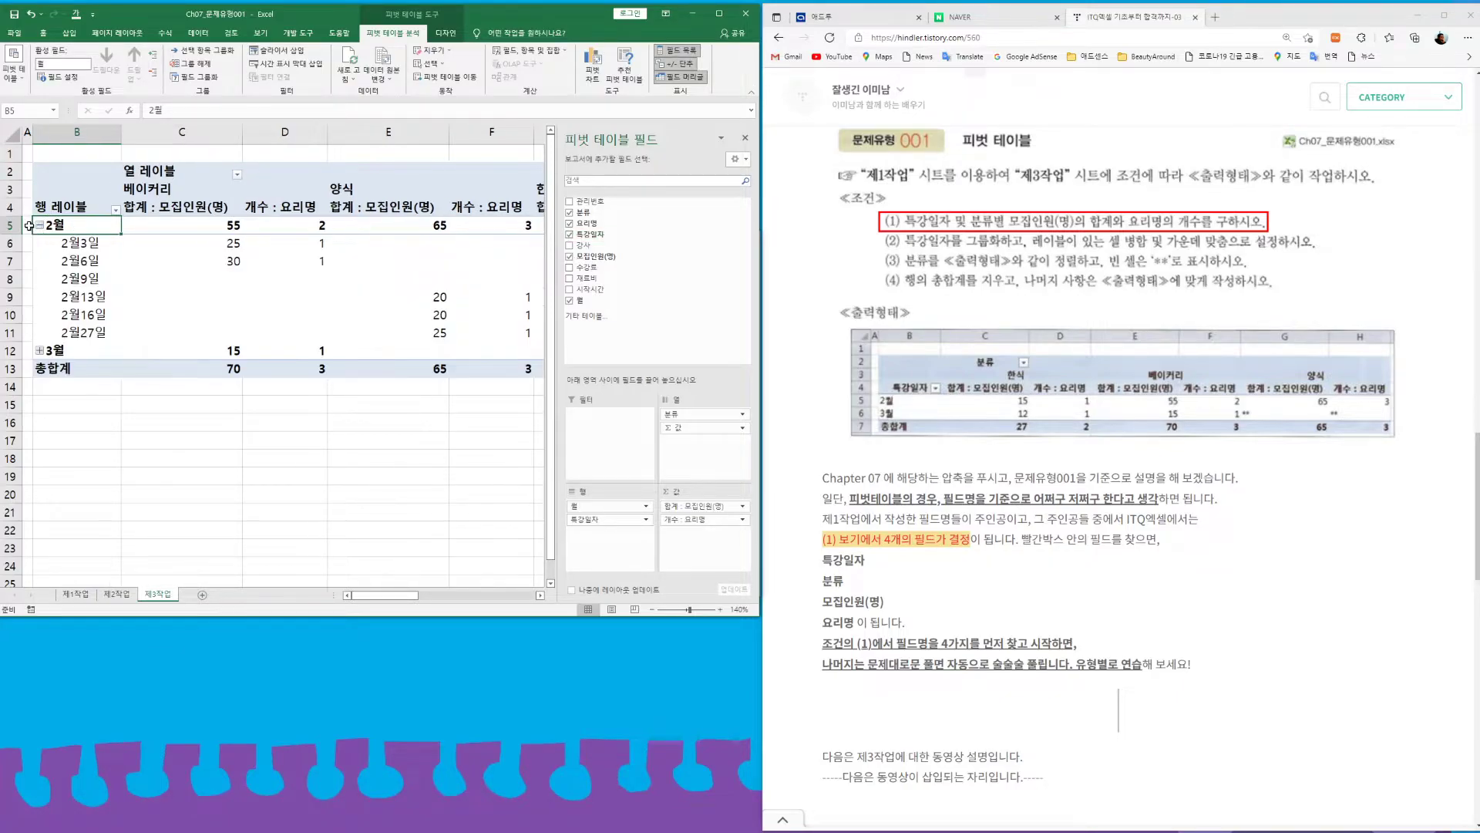
pyautogui.rightClick(84, 247)
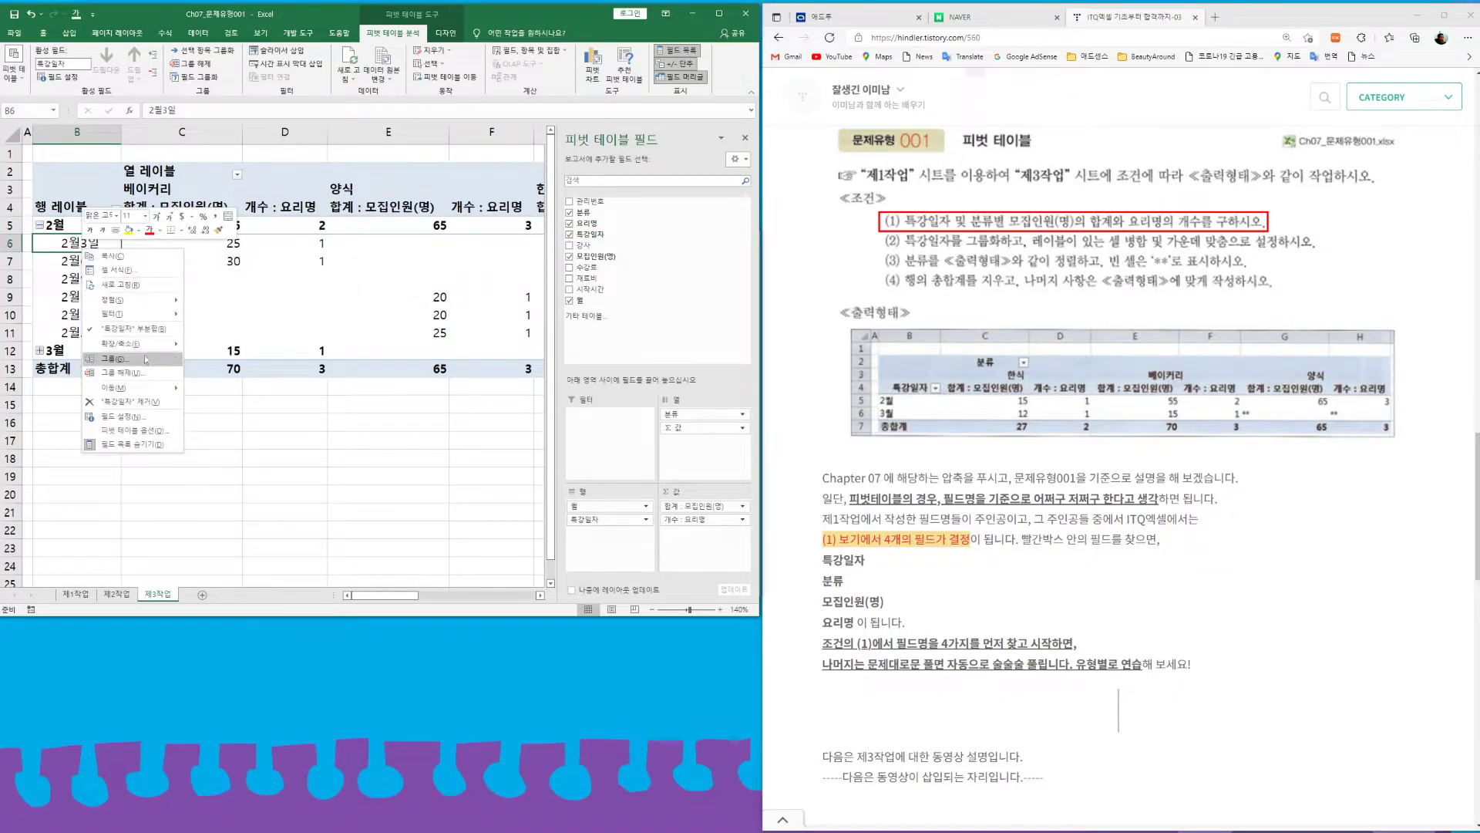
pyautogui.click(115, 359)
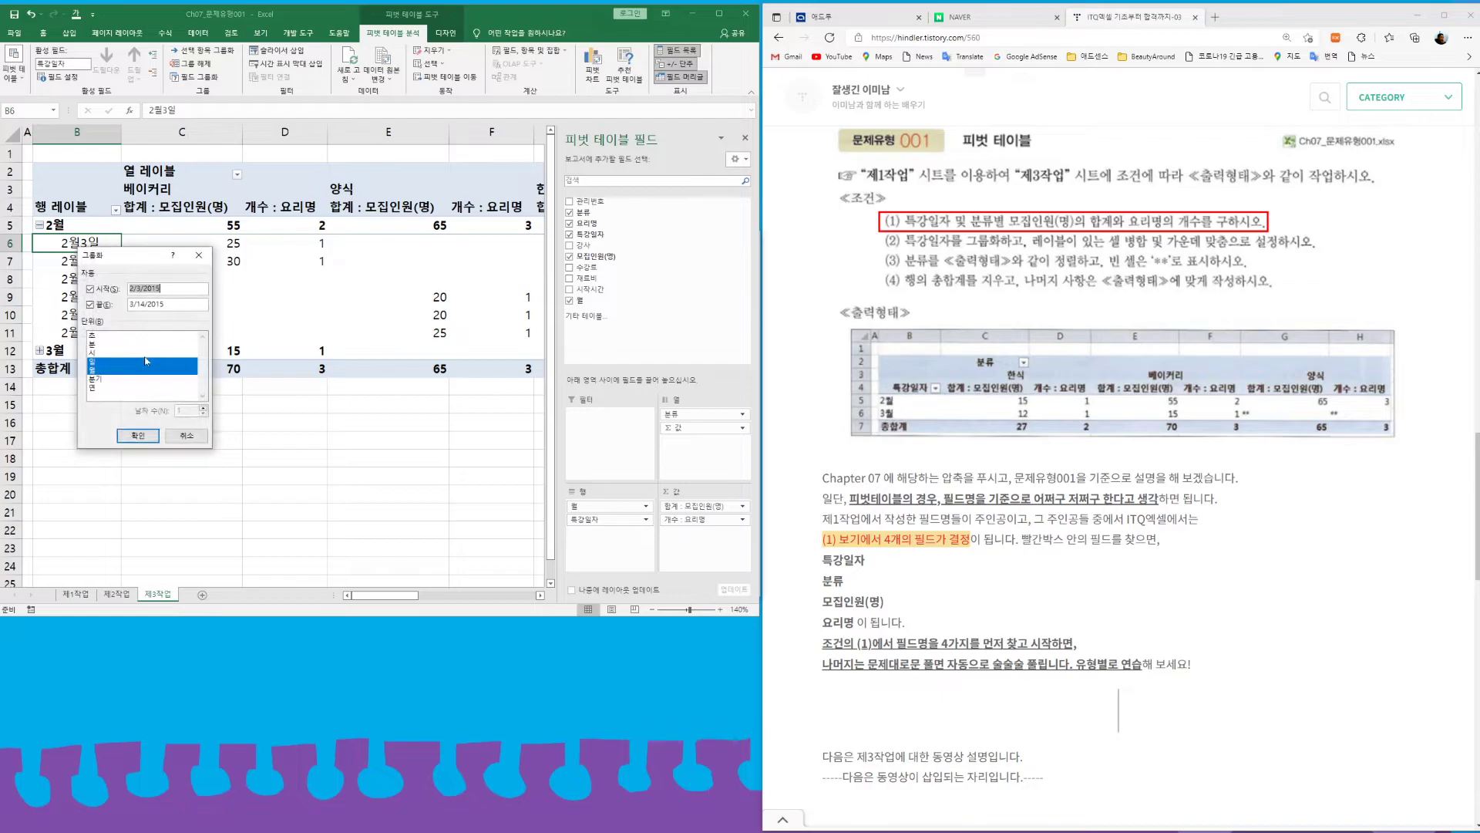
pyautogui.click(102, 362)
pyautogui.click(138, 436)
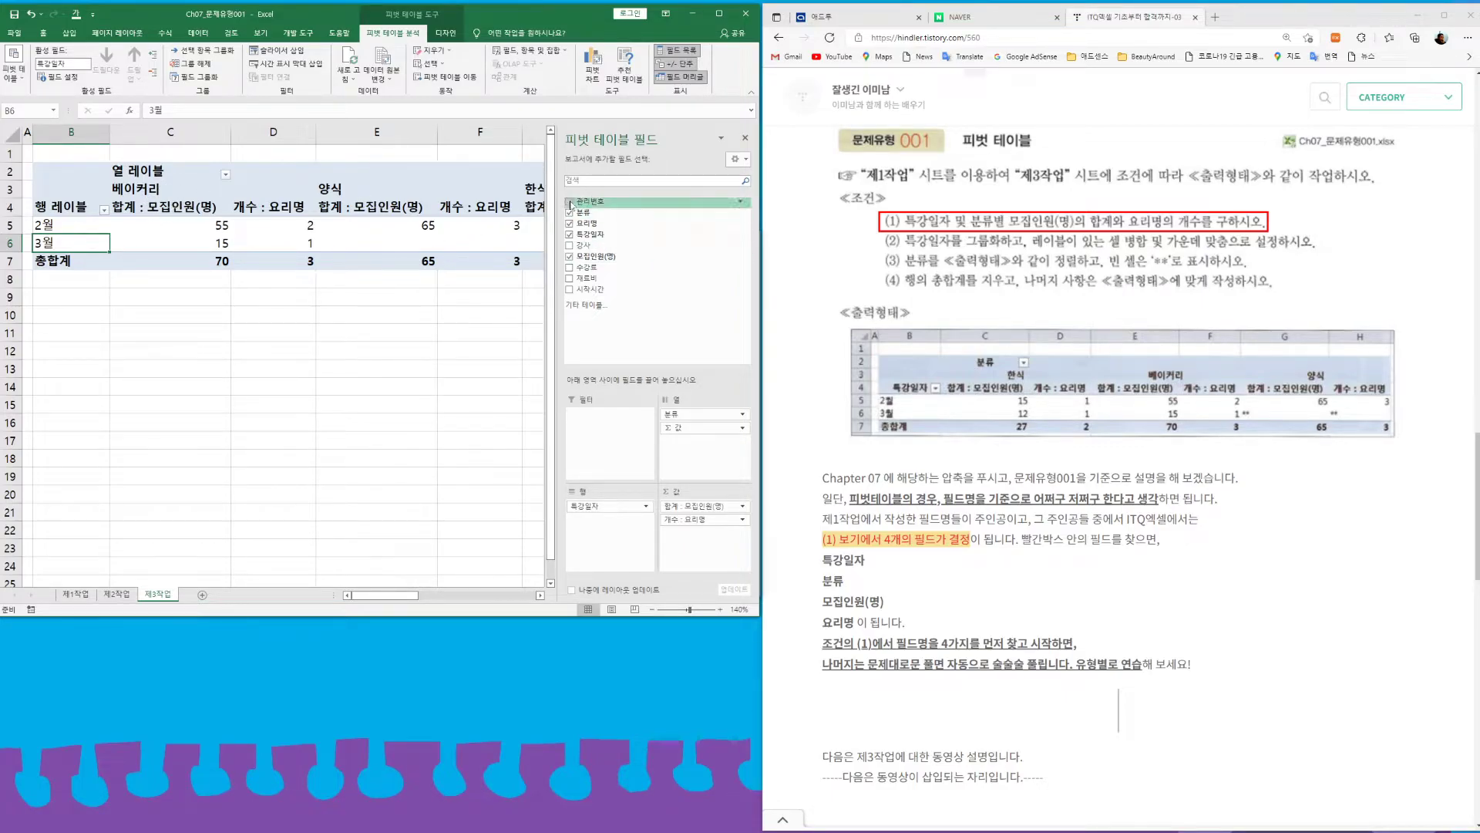
# - Move the 한식 column group before 베이커리 so the 분류 order is 한식, 베이커리, 양식
pyautogui.click(526, 188)
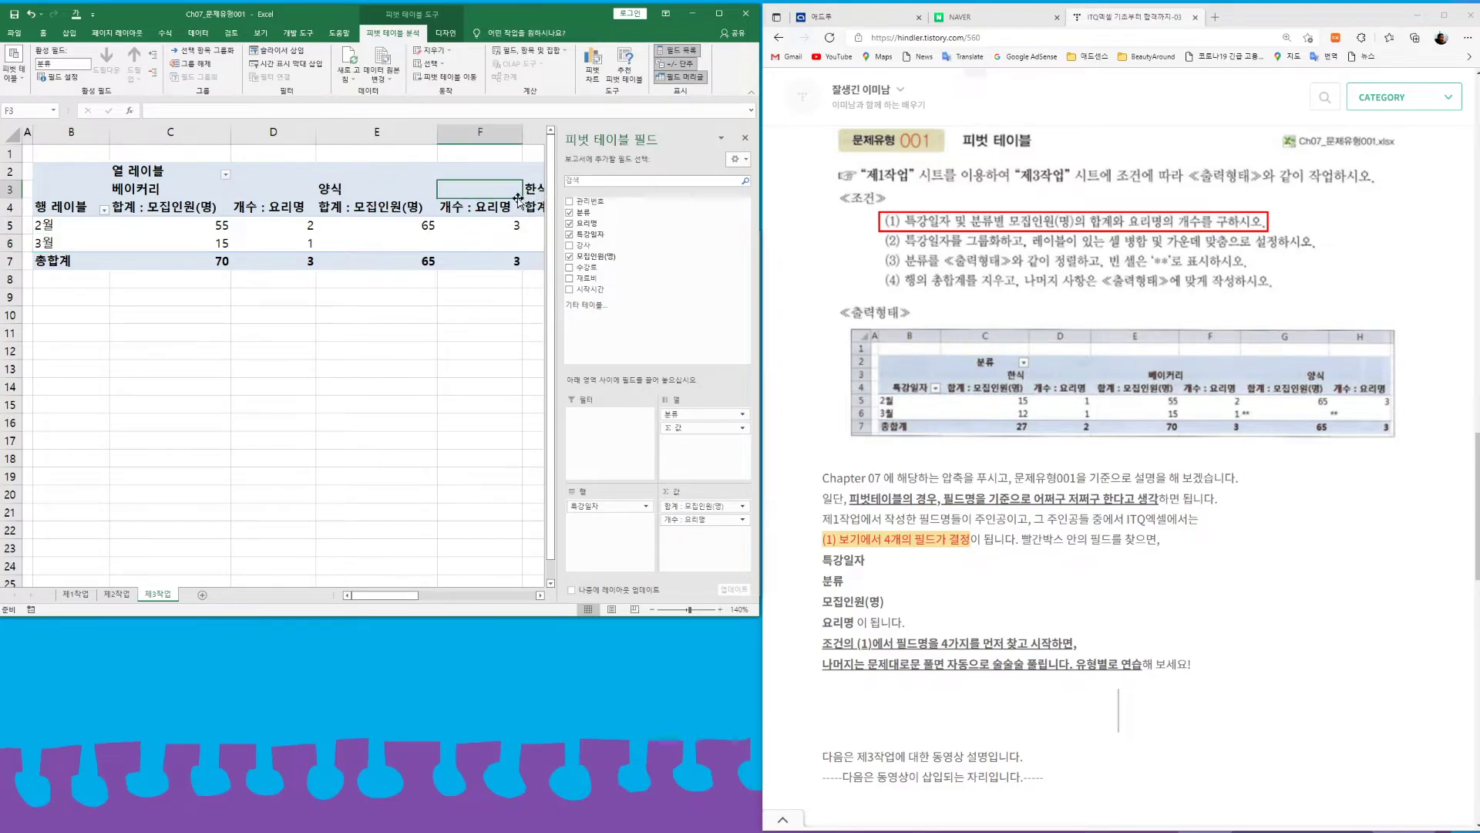
pyautogui.moveTo(528, 195)
pyautogui.mouseDown()
pyautogui.moveTo(392, 198)
pyautogui.moveTo(528, 192)
pyautogui.mouseUp()
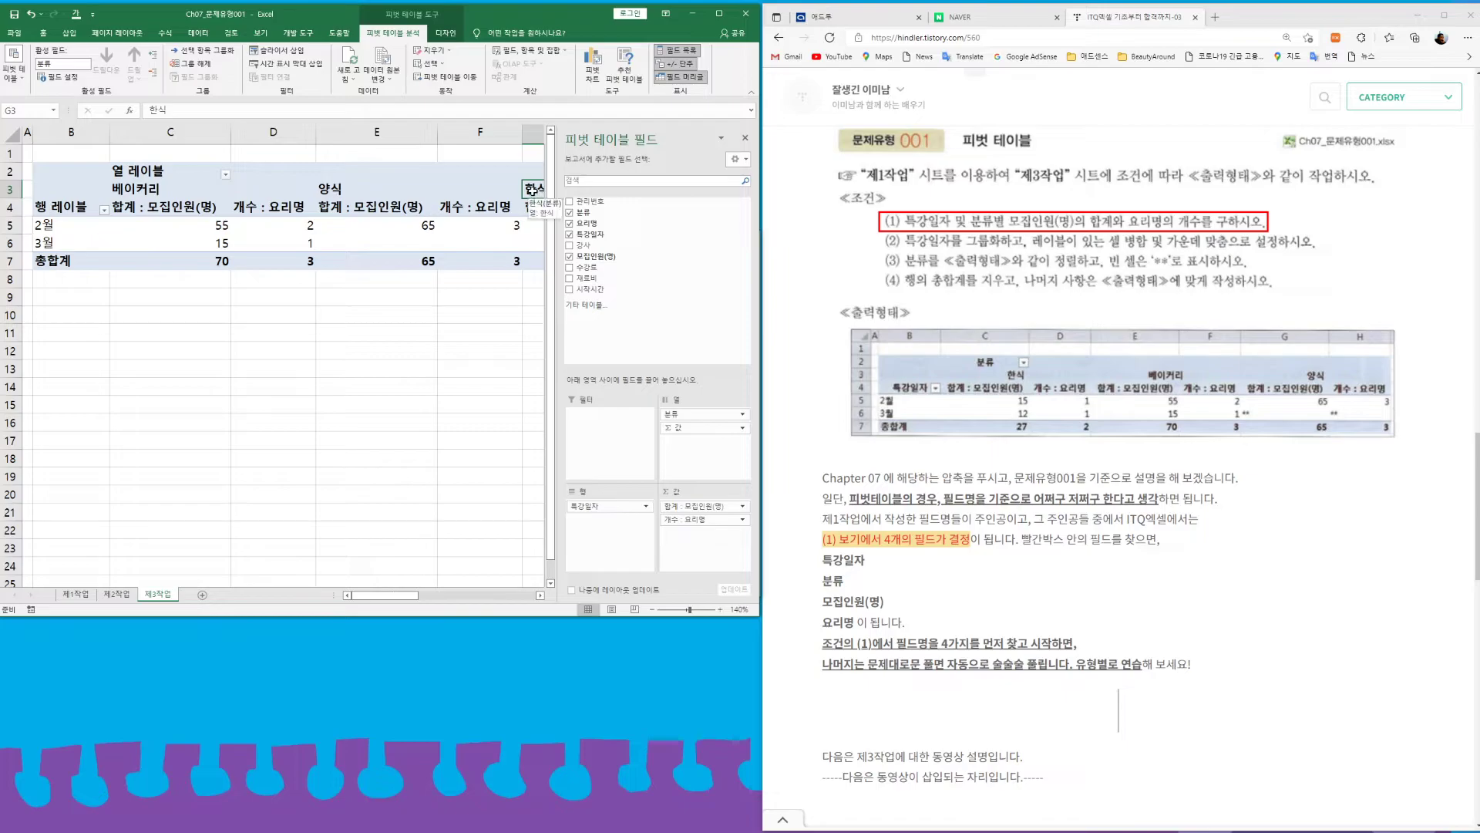
pyautogui.moveTo(534, 202); pyautogui.dragTo(158, 212)
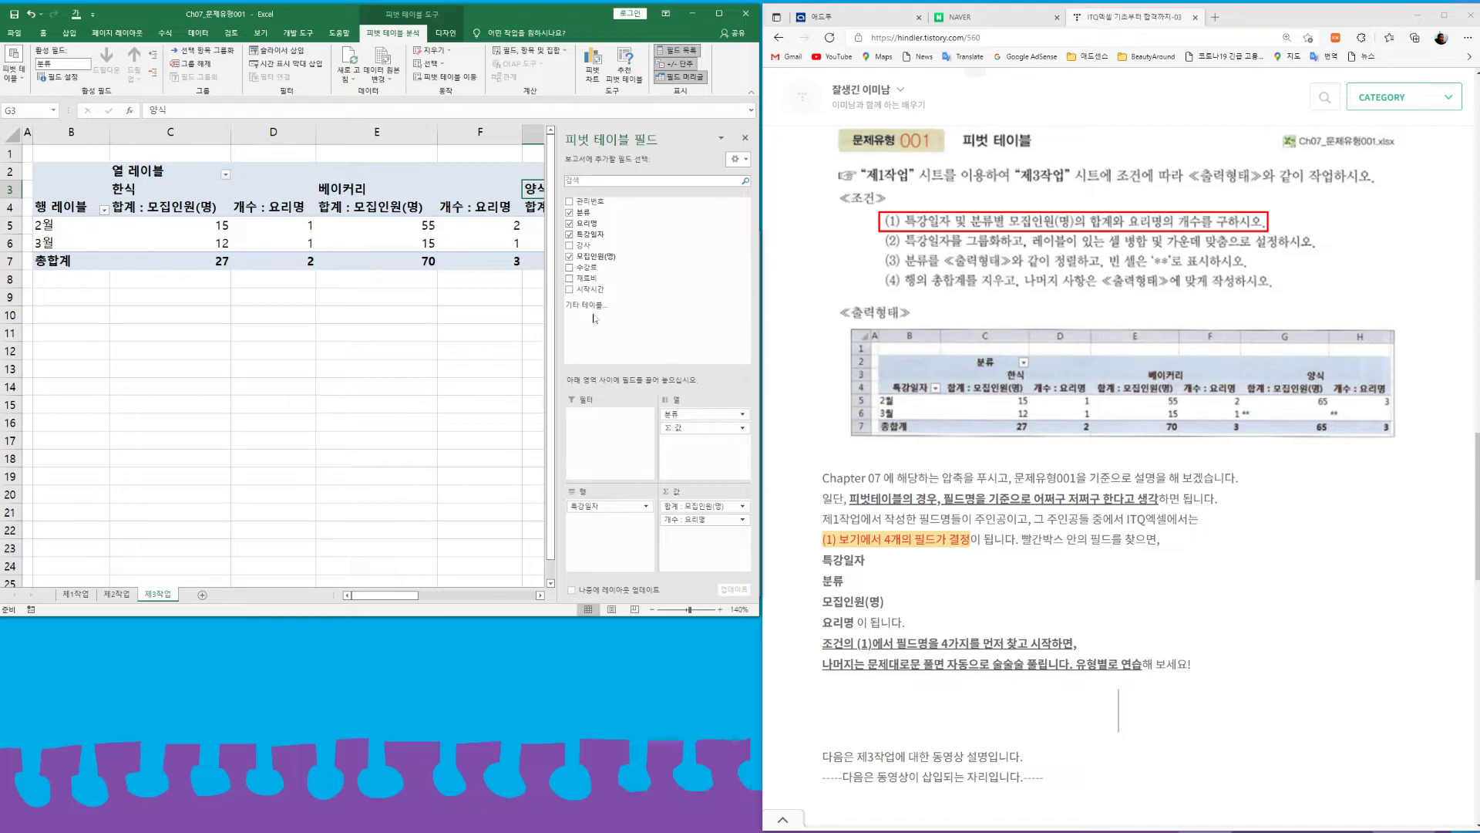
# - Rename the pivot table's column label header to 분류 and its row label header to 특강일자
pyautogui.click(147, 171)
pyautogui.write('분ㄹㅠ')
pyautogui.press('Return')
pyautogui.click(97, 208)
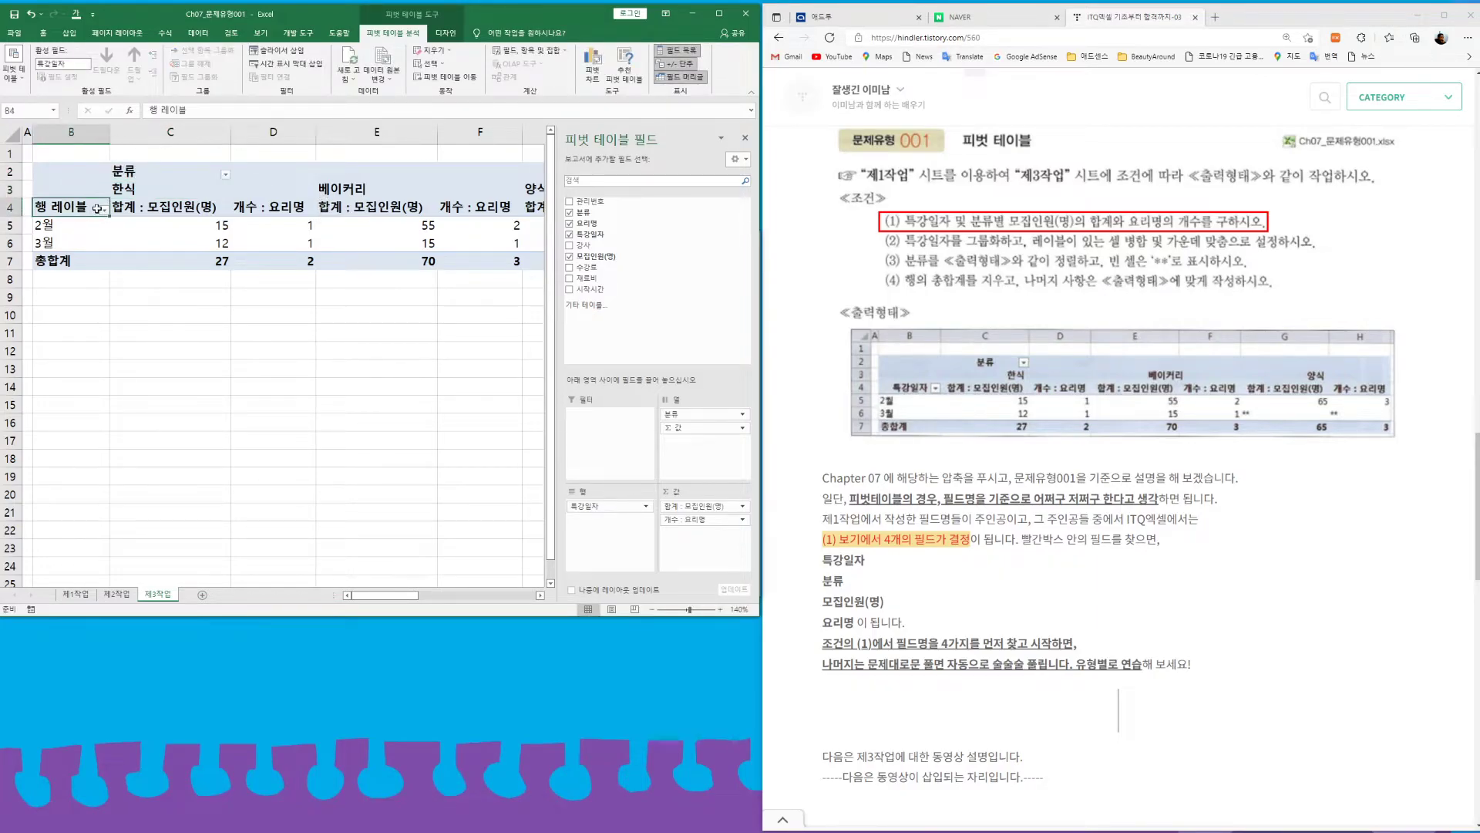
pyautogui.write('특강일자')
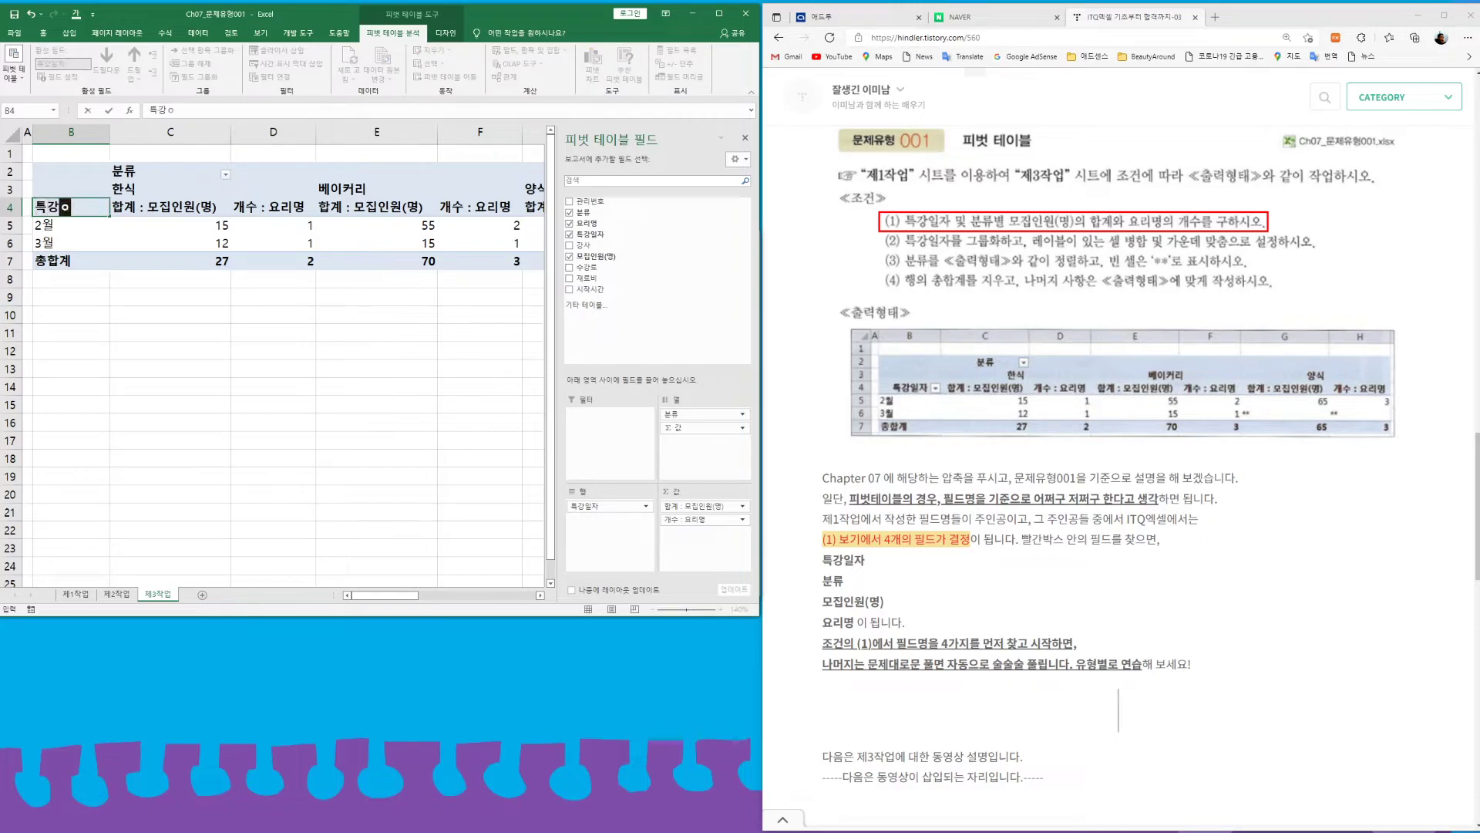
pyautogui.press('Return')
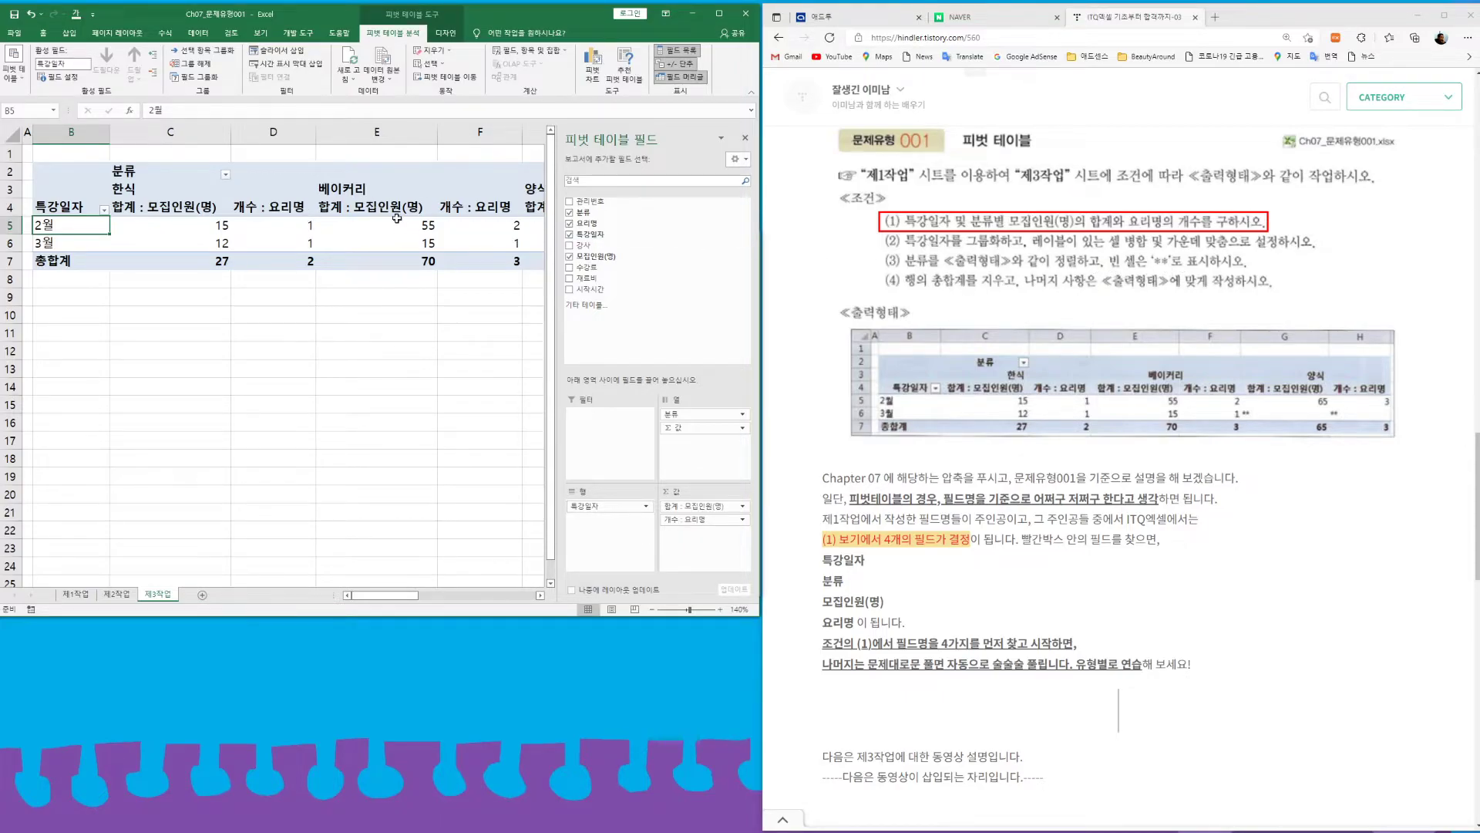
# - Set the PivotTable options to merge and center labeled cells, show empty cells as **, and hide row grand totals
pyautogui.rightClick(288, 224)
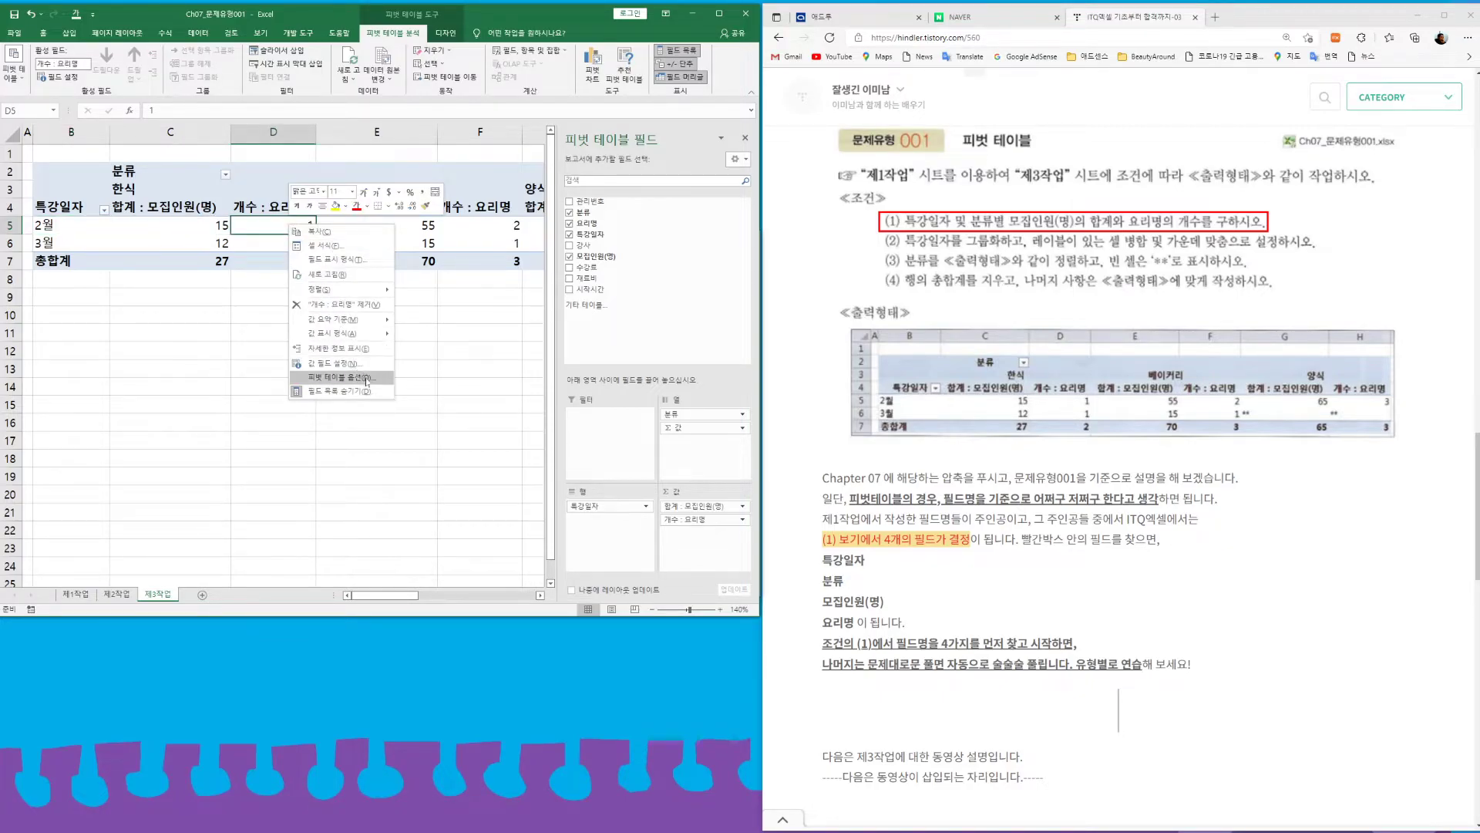
pyautogui.click(339, 377)
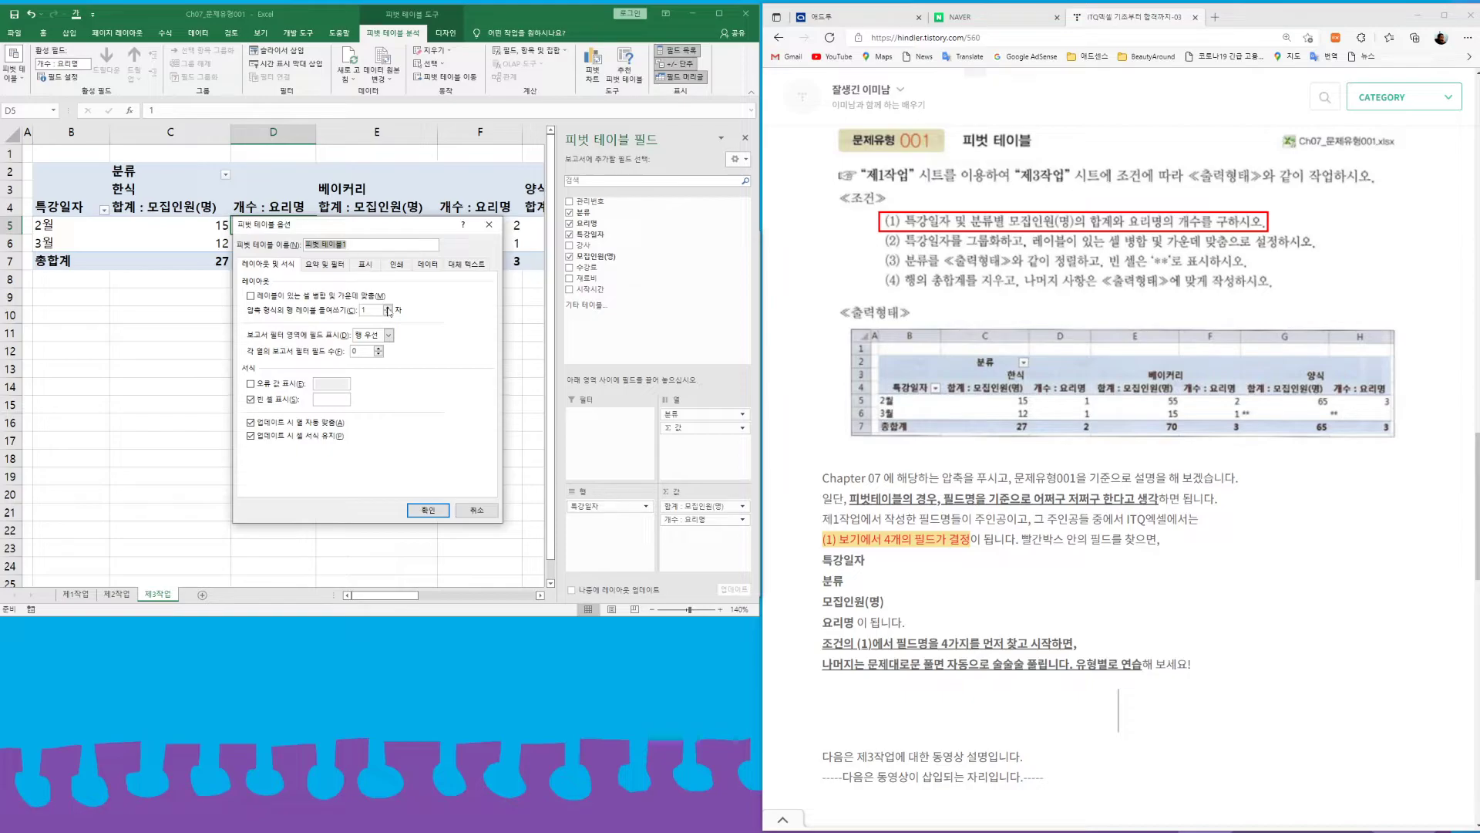
pyautogui.click(250, 296)
pyautogui.click(332, 400)
pyautogui.click(321, 266)
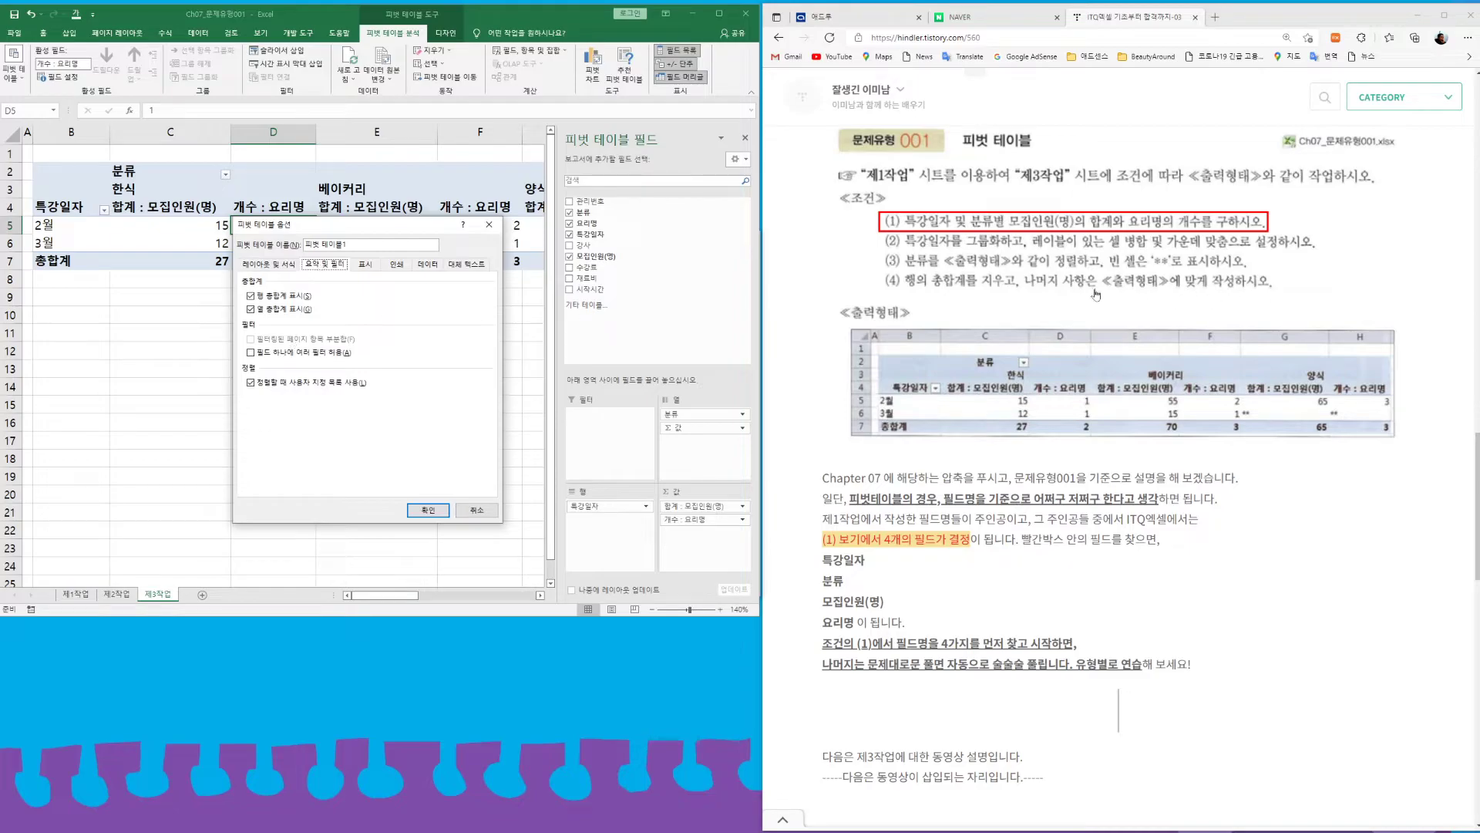
pyautogui.click(250, 297)
pyautogui.click(429, 511)
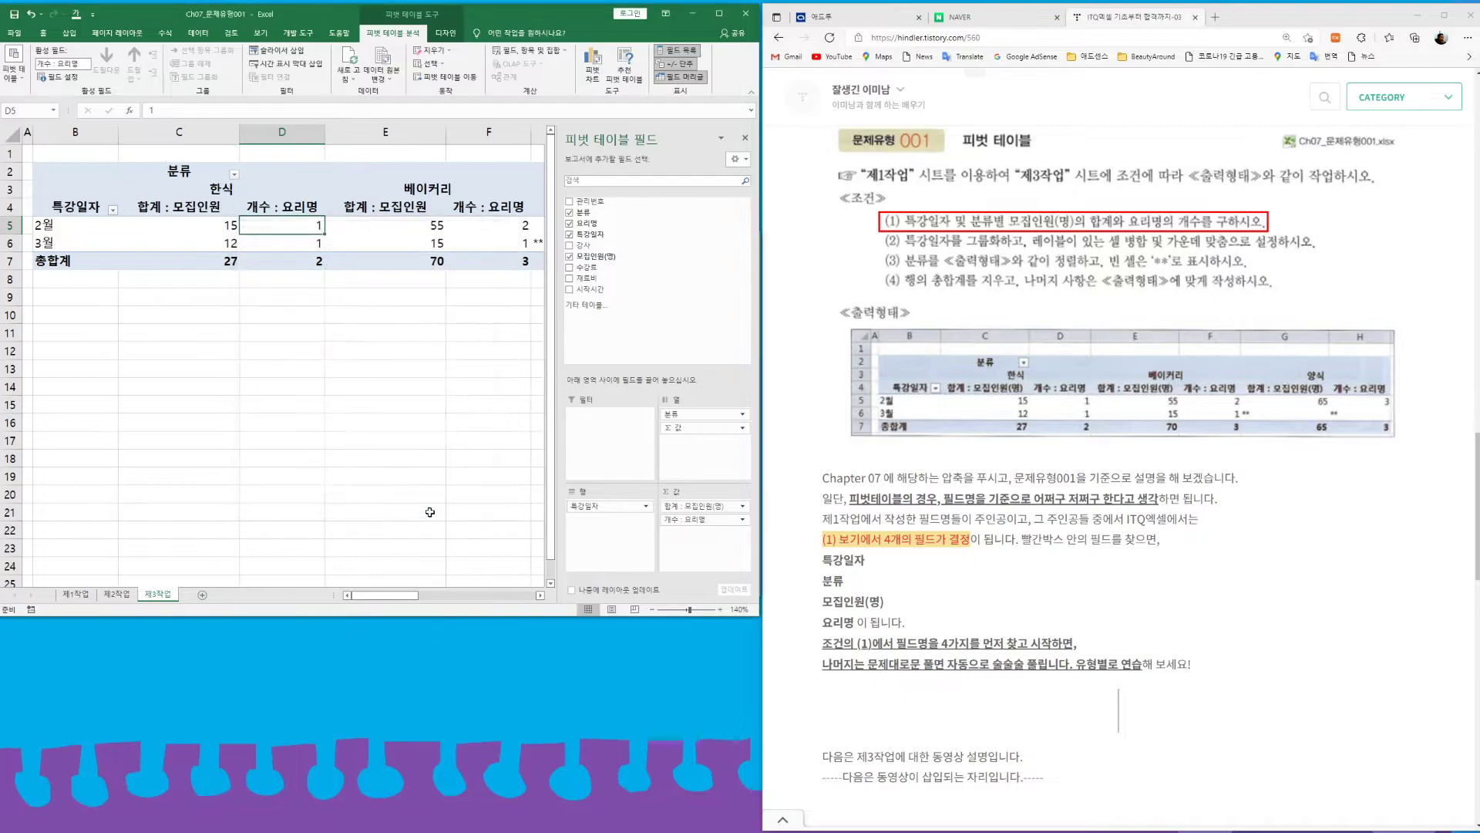
# - Close the pivot table field list and check the source table on the 제1작업 sheet
pyautogui.click(745, 137)
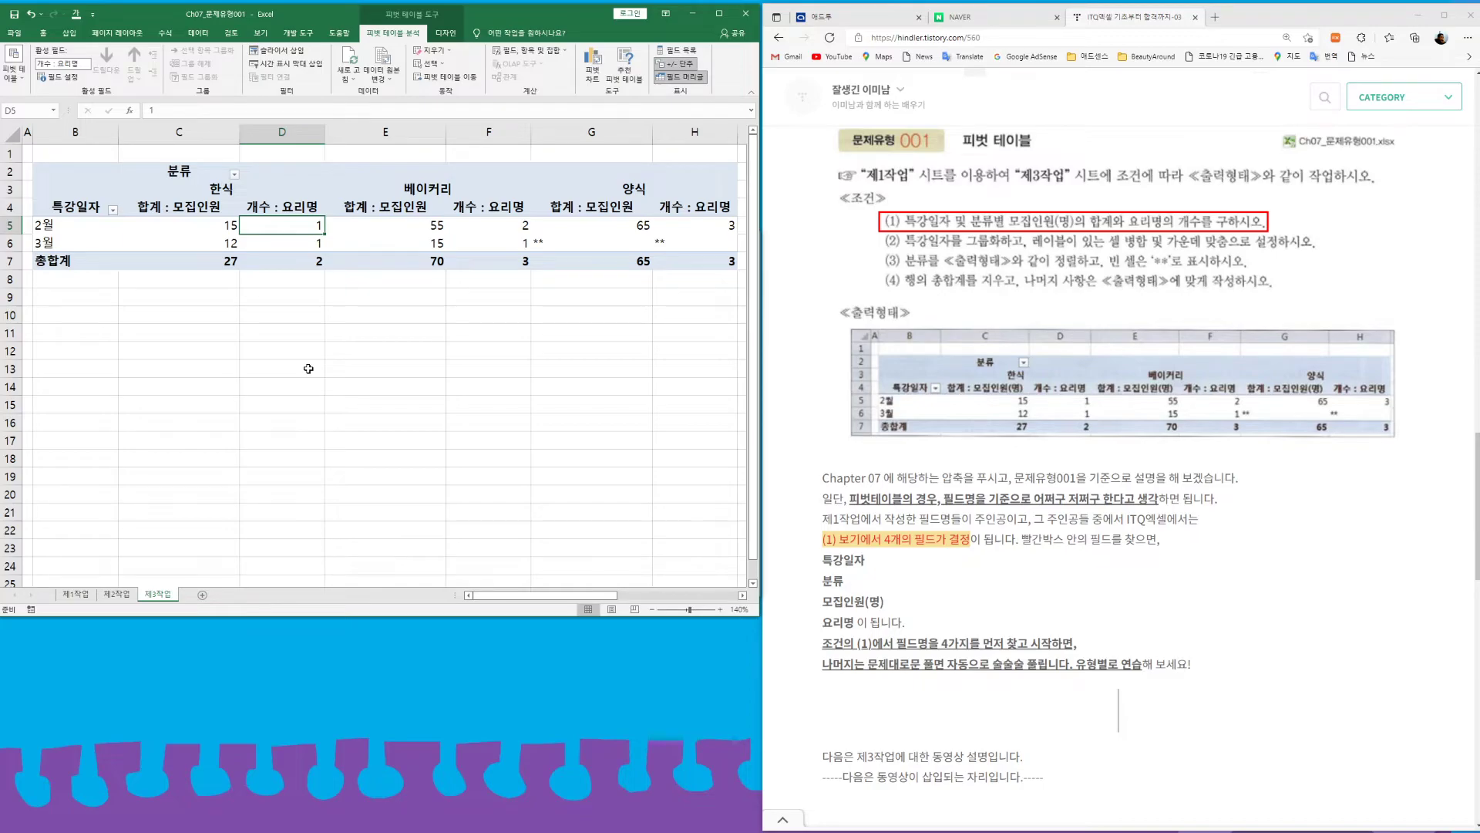
pyautogui.click(377, 225)
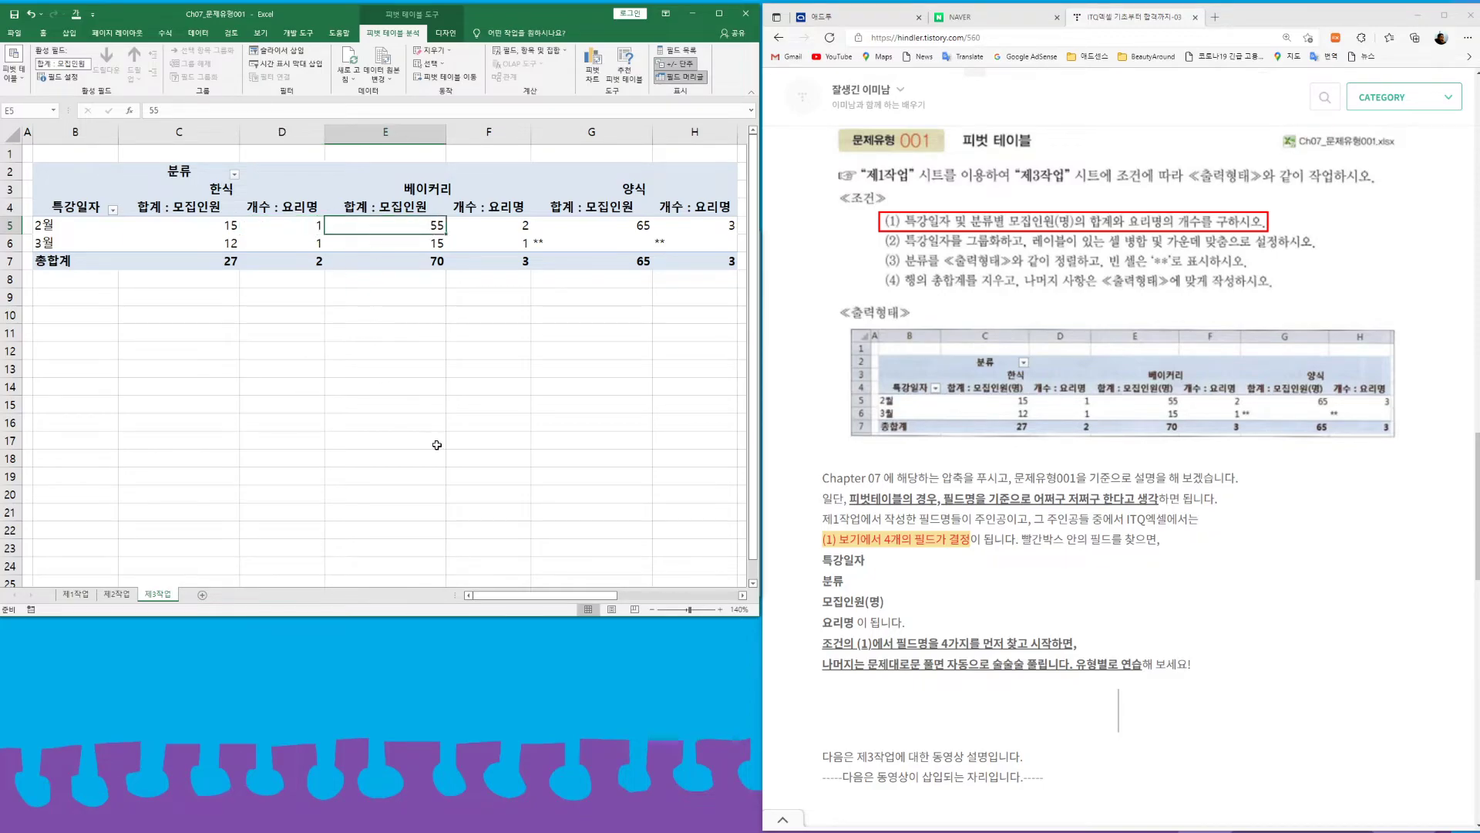
pyautogui.click(75, 594)
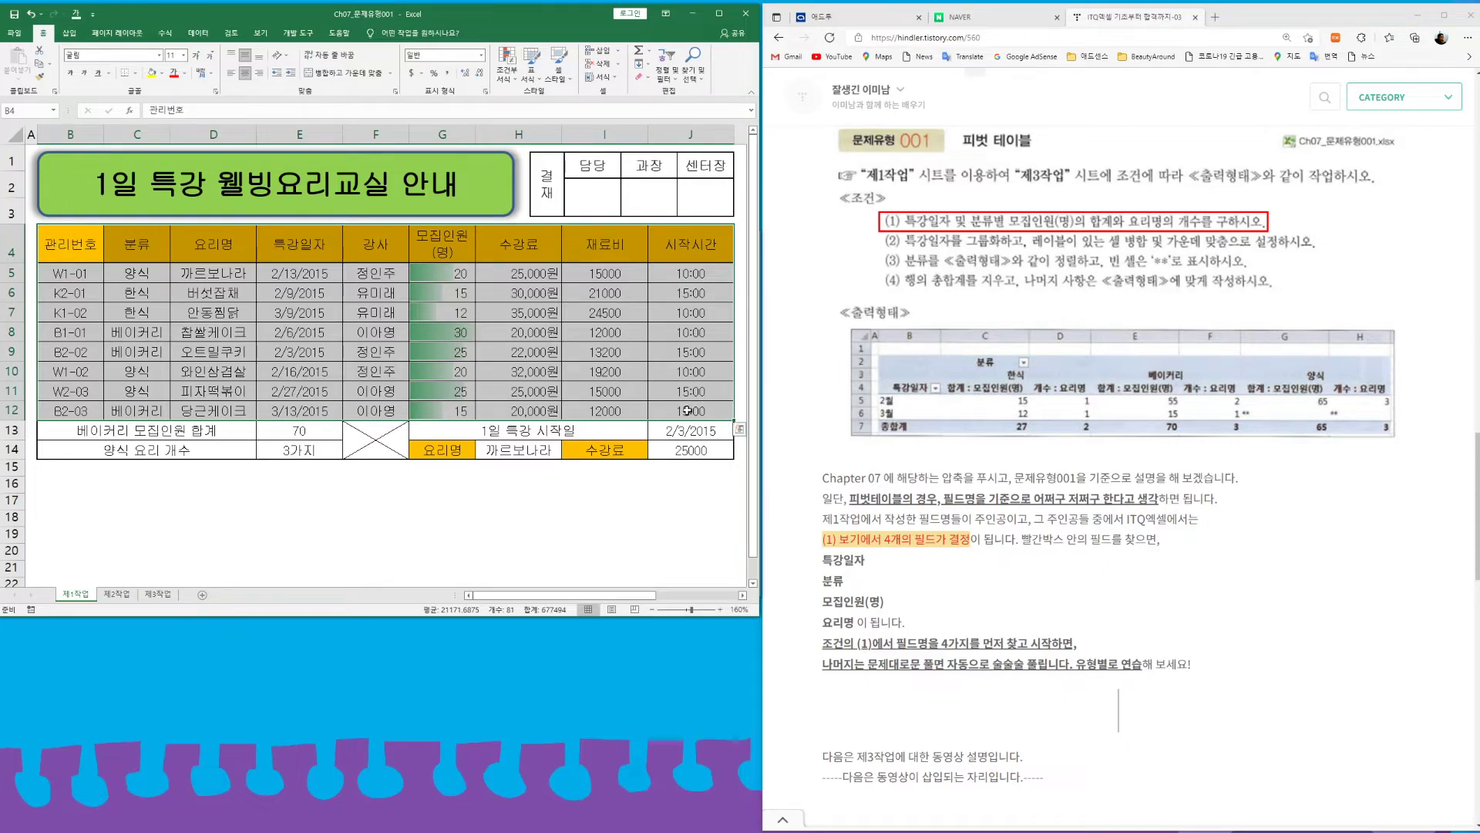
pyautogui.click(156, 595)
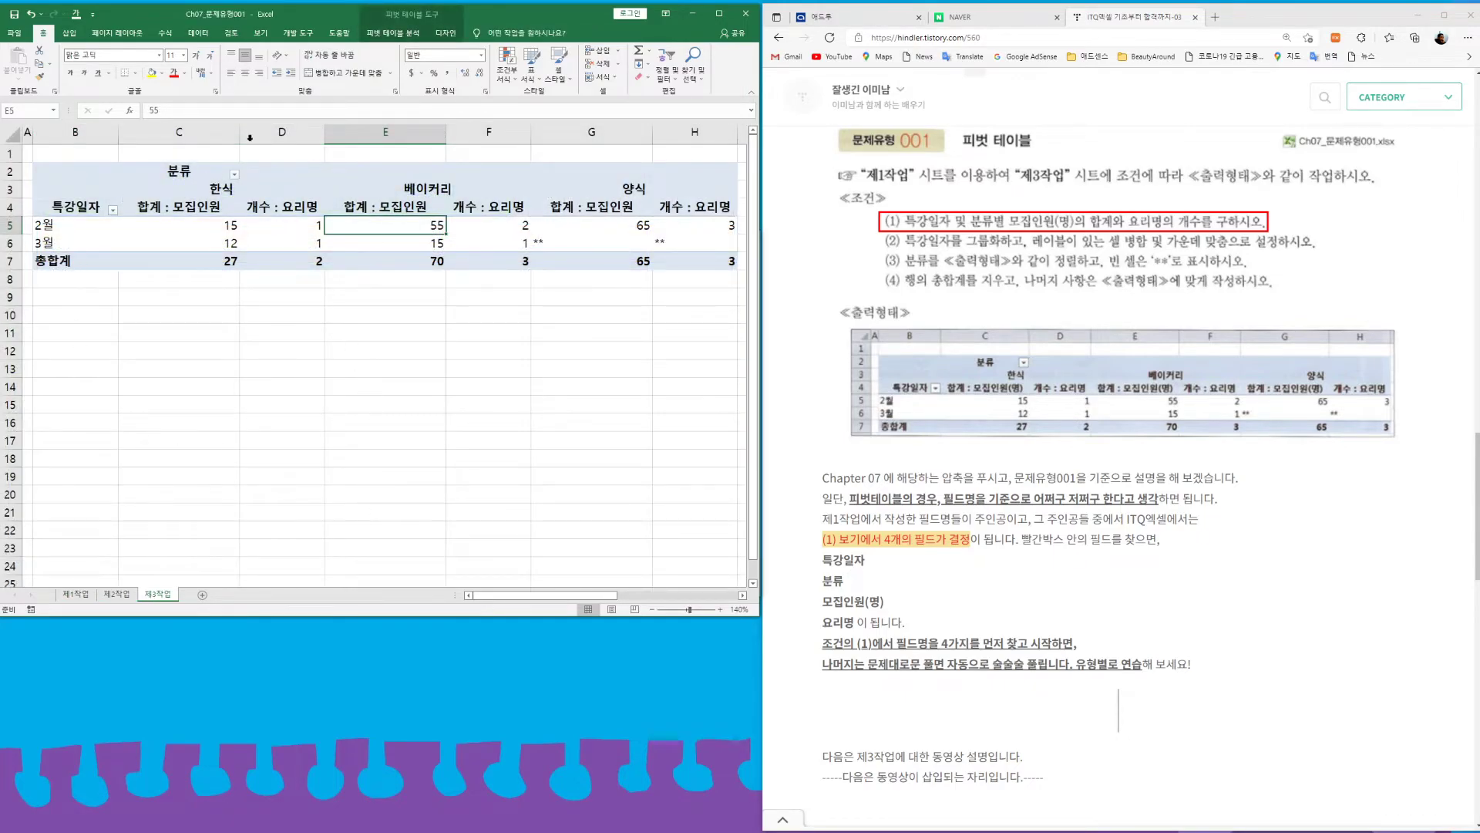
# - Show the field list for the pivot table on the 제3작업 sheet again
pyautogui.click(494, 240)
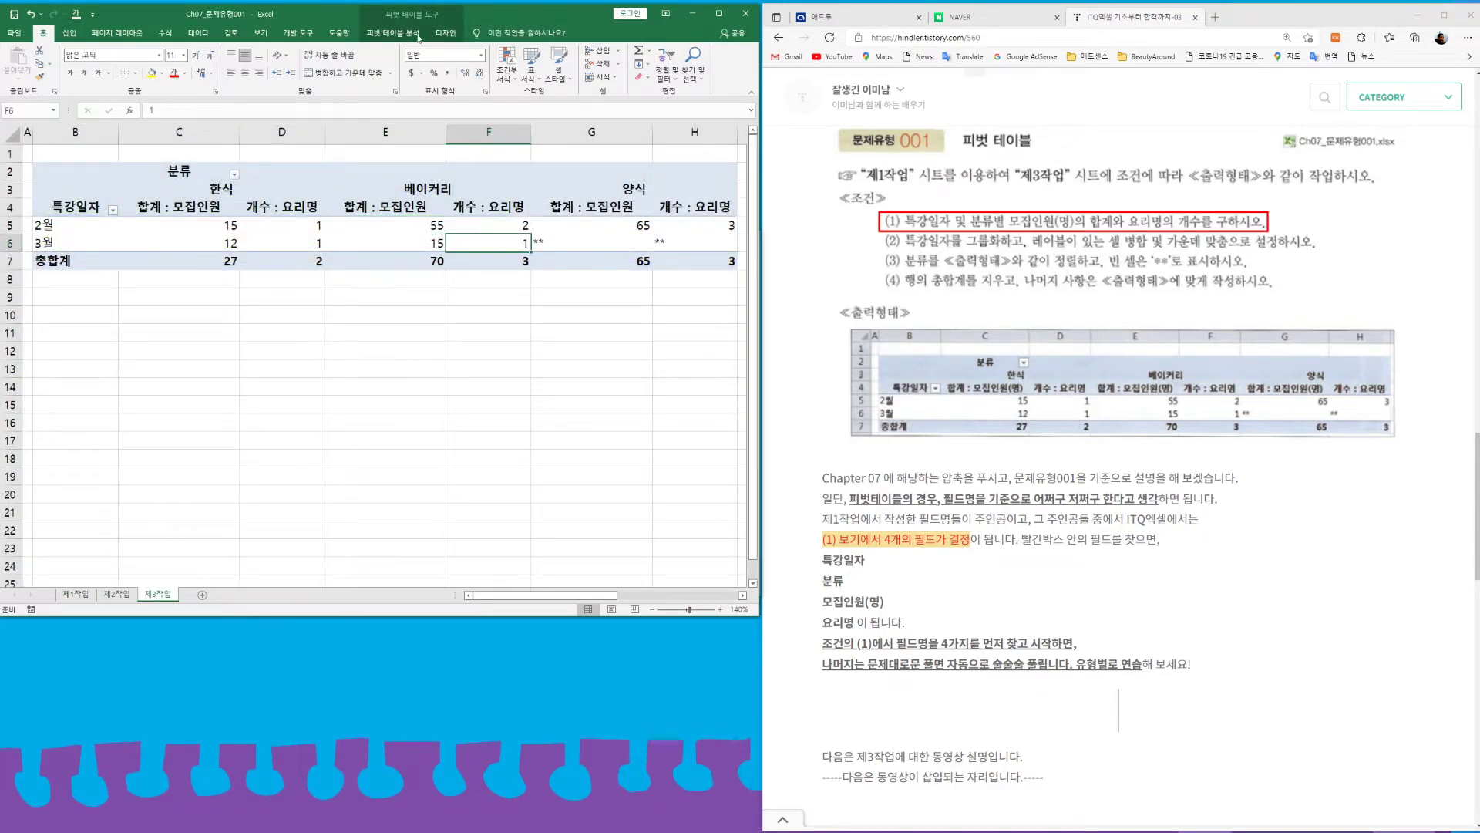
pyautogui.click(393, 33)
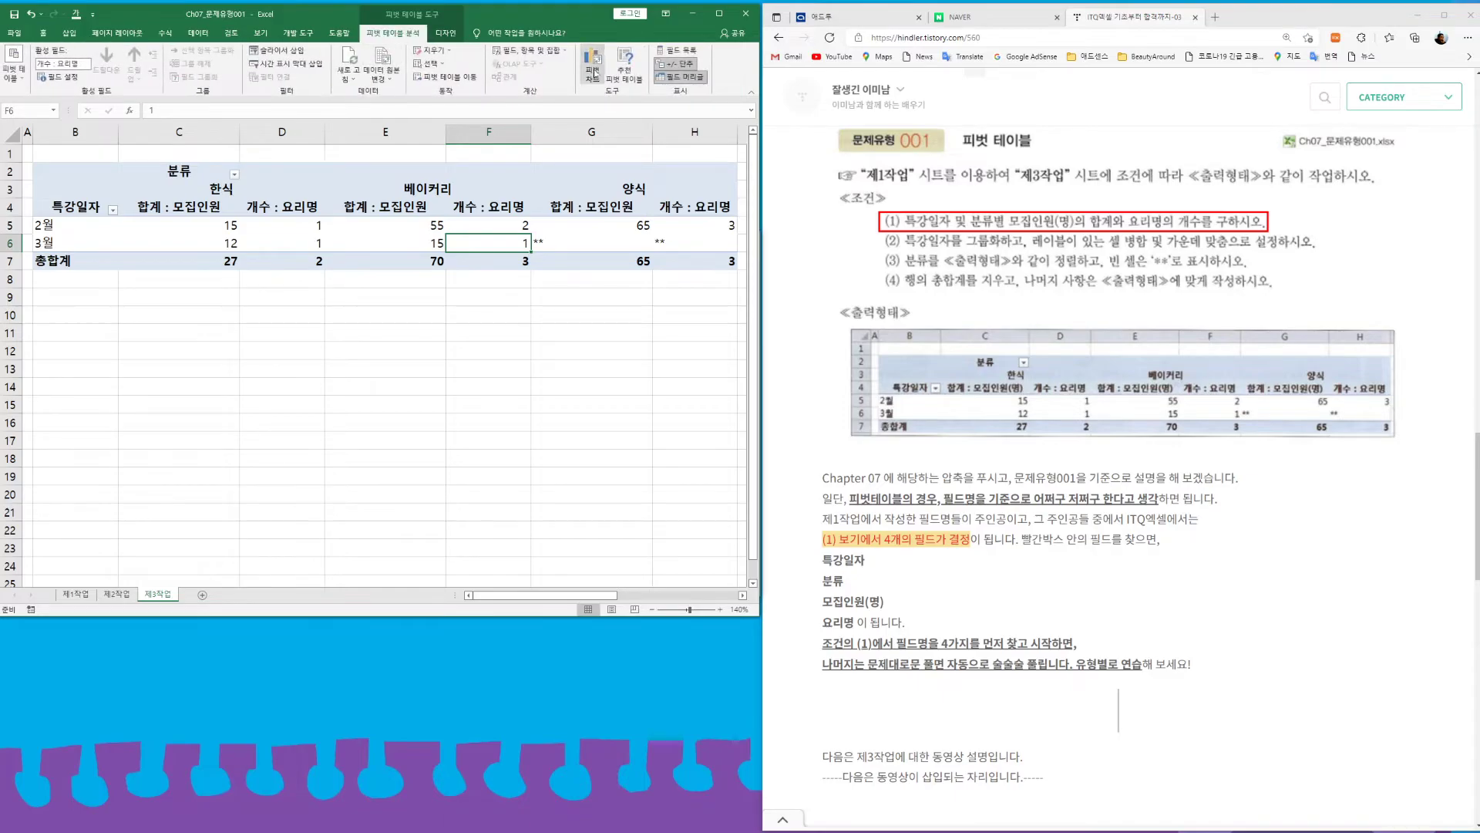
pyautogui.click(676, 49)
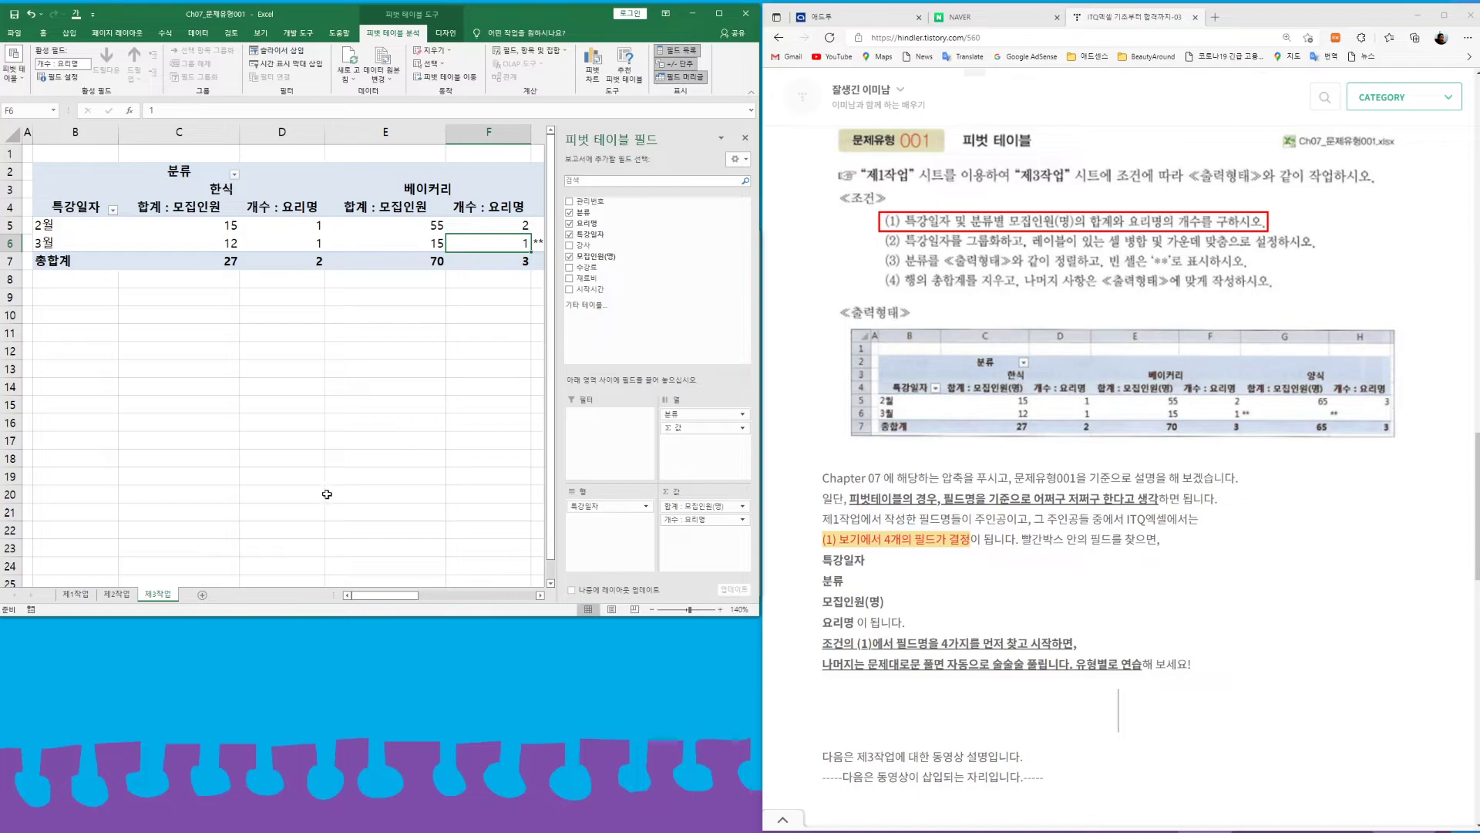
pyautogui.click(225, 193)
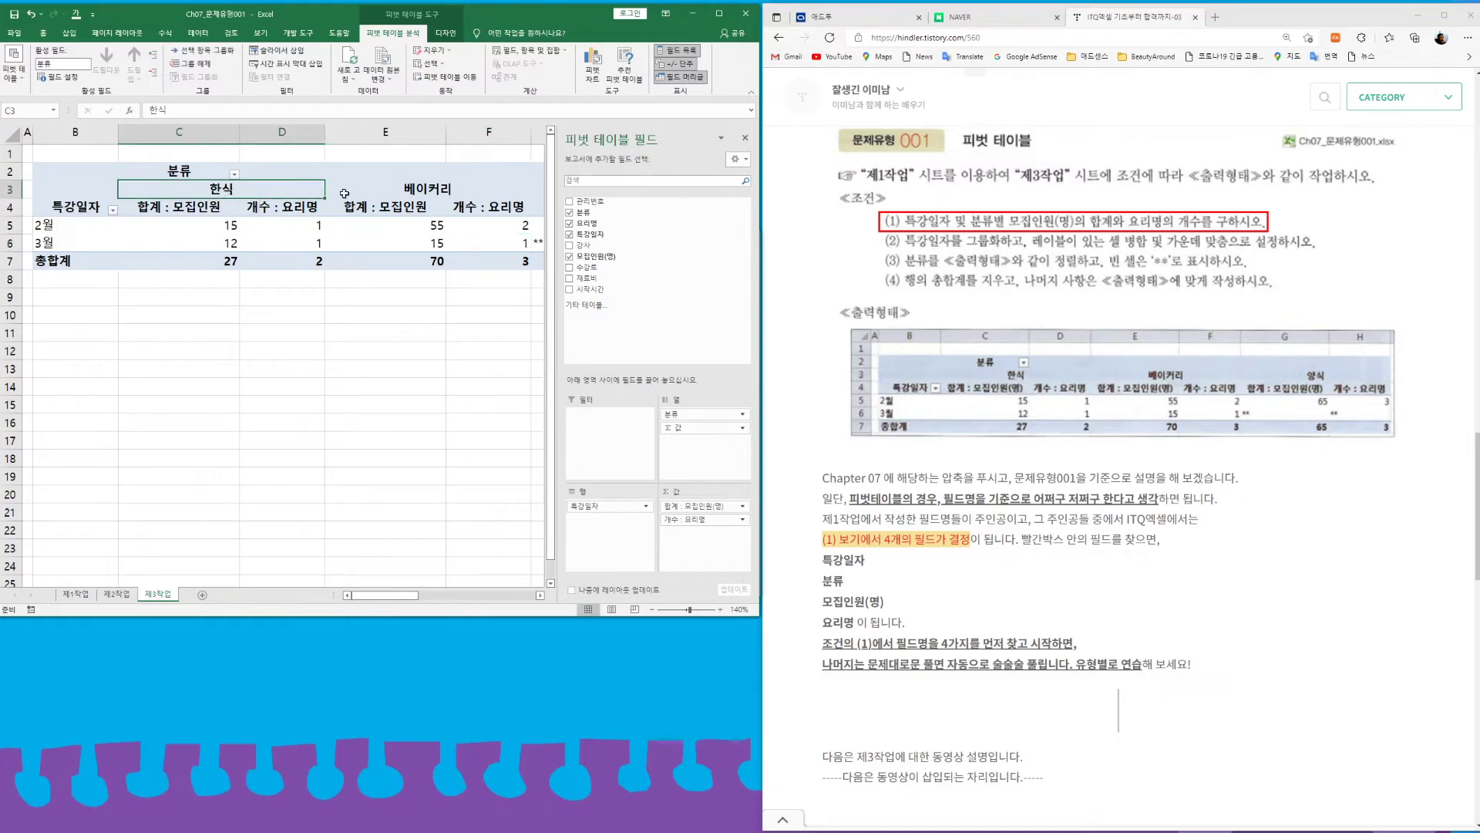
pyautogui.rightClick(260, 191)
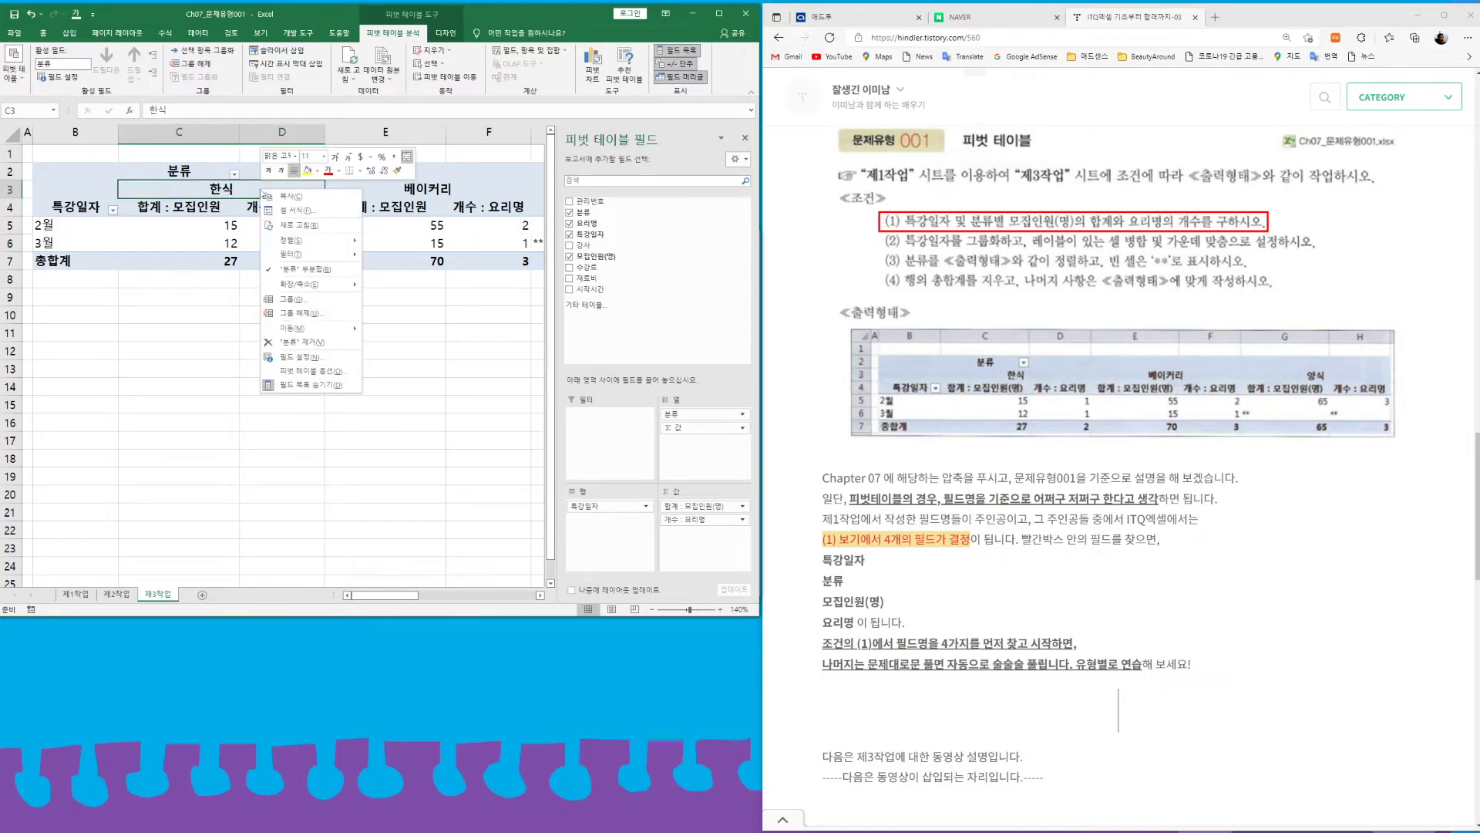
pyautogui.moveTo(339, 329)
pyautogui.click(430, 226)
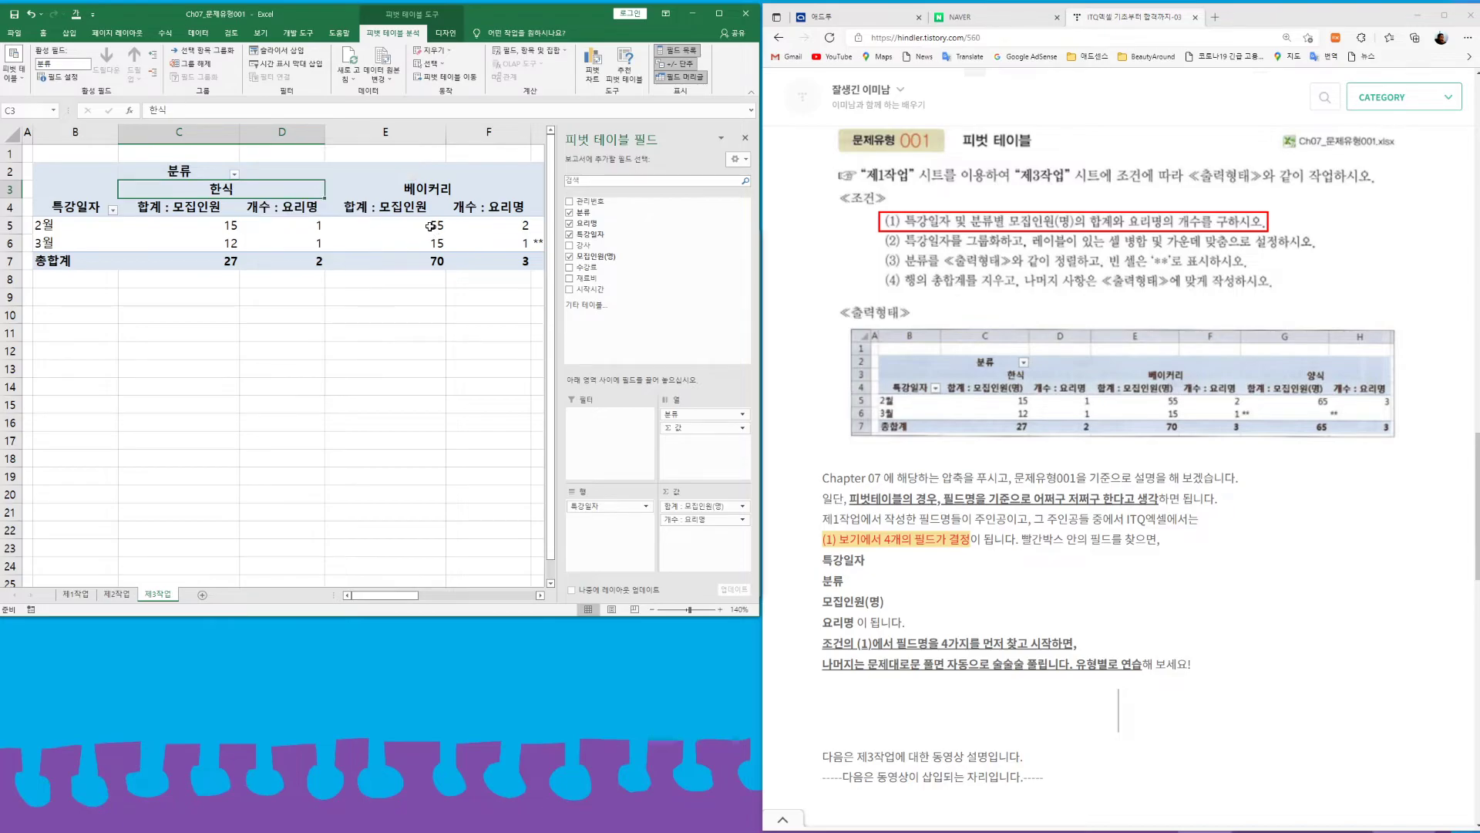
# - Check the pivot table's layout and format options and its totals and filters options, and close the field list
pyautogui.click(428, 225)
pyautogui.rightClick(428, 225)
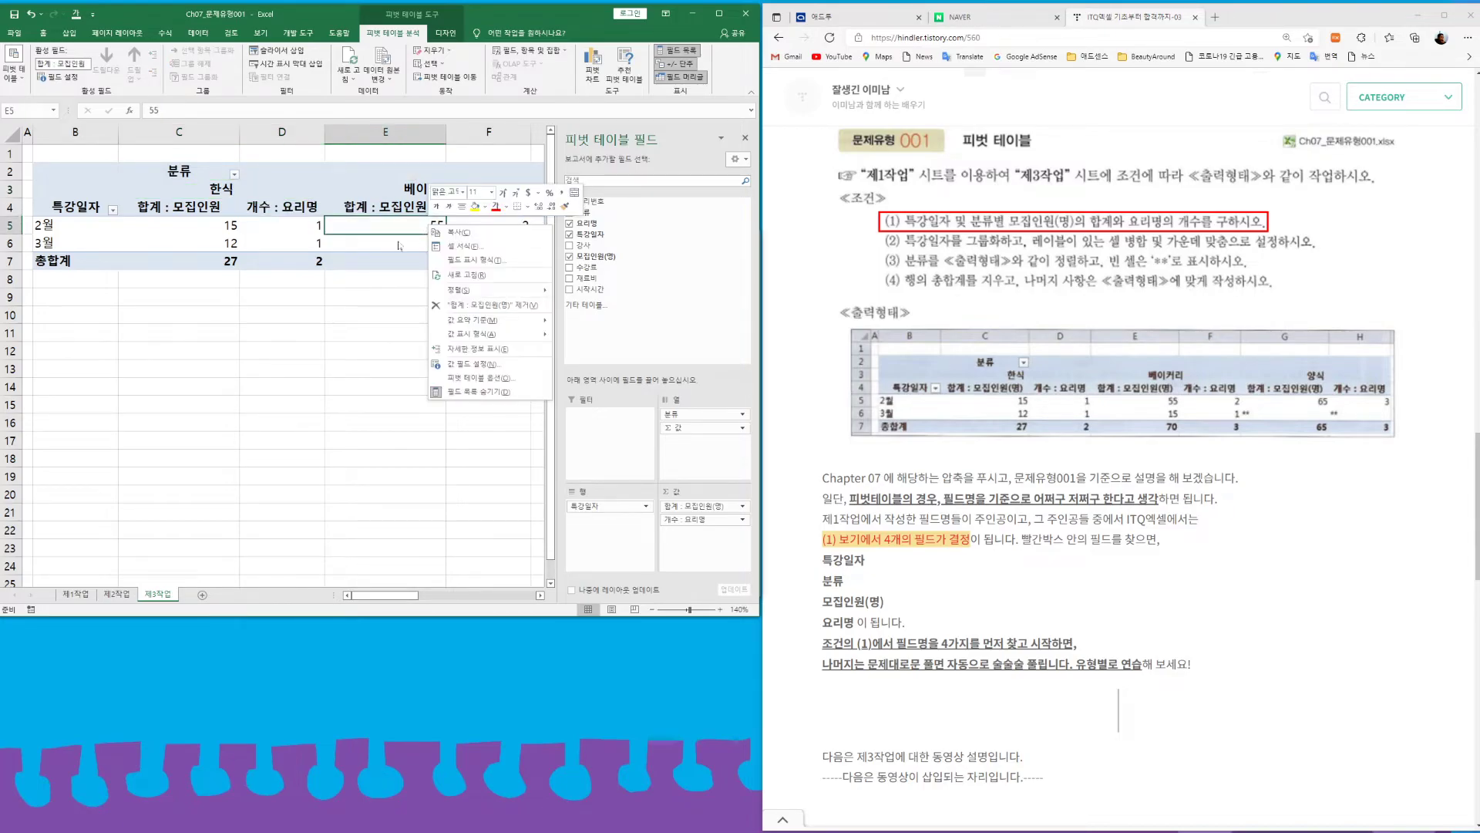
pyautogui.click(496, 379)
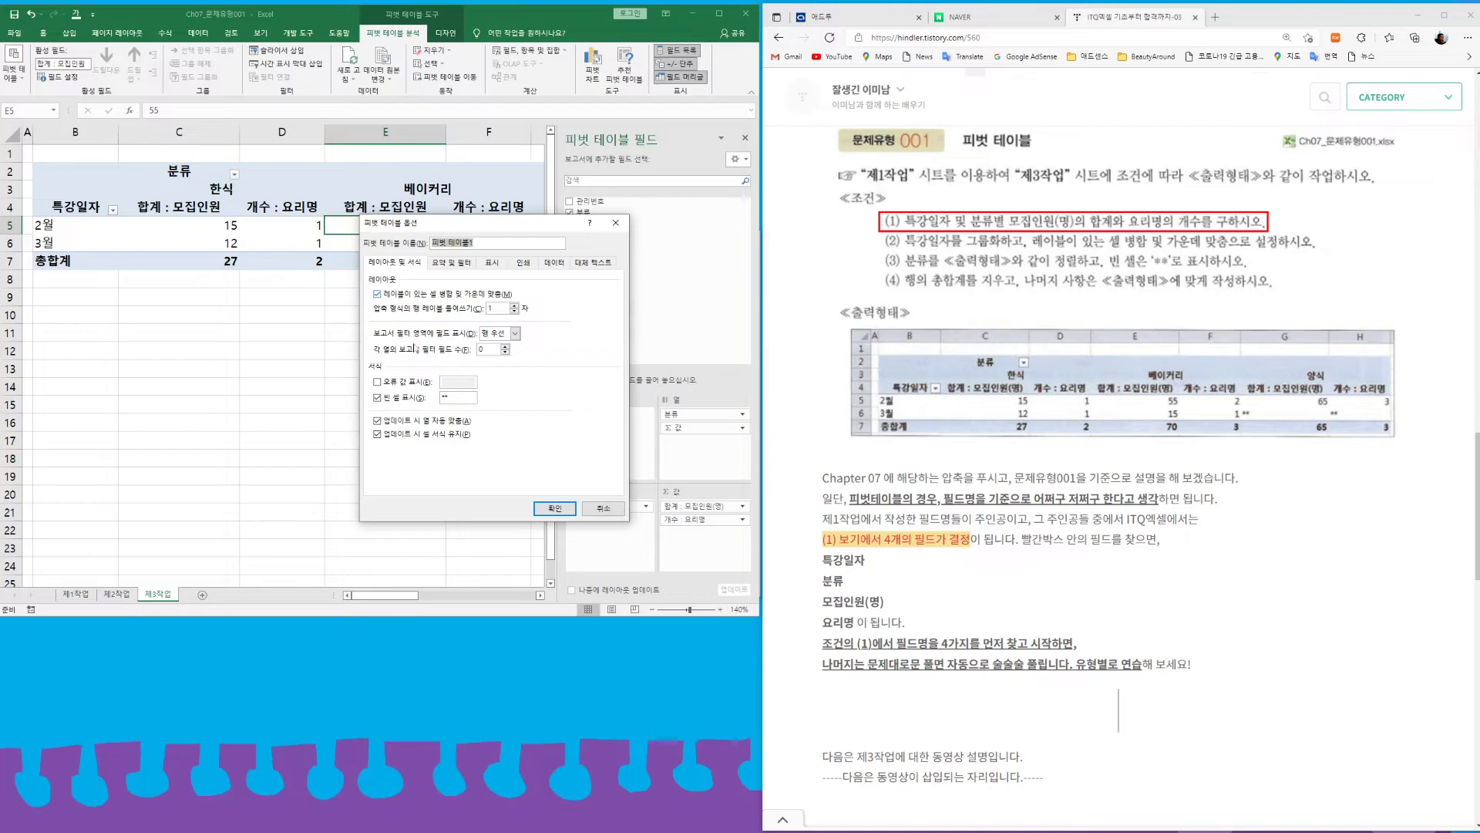
pyautogui.click(452, 263)
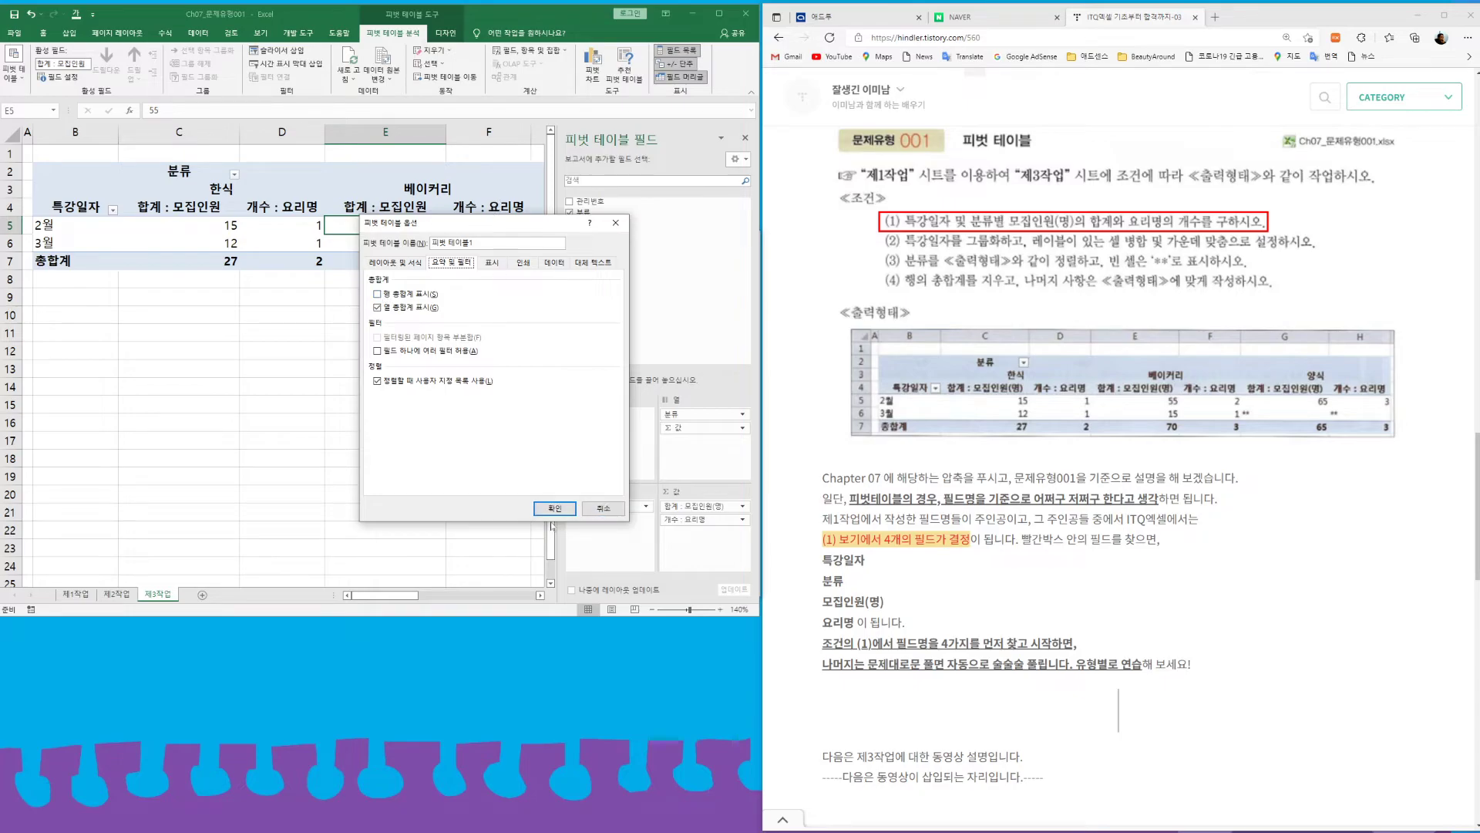
pyautogui.click(554, 508)
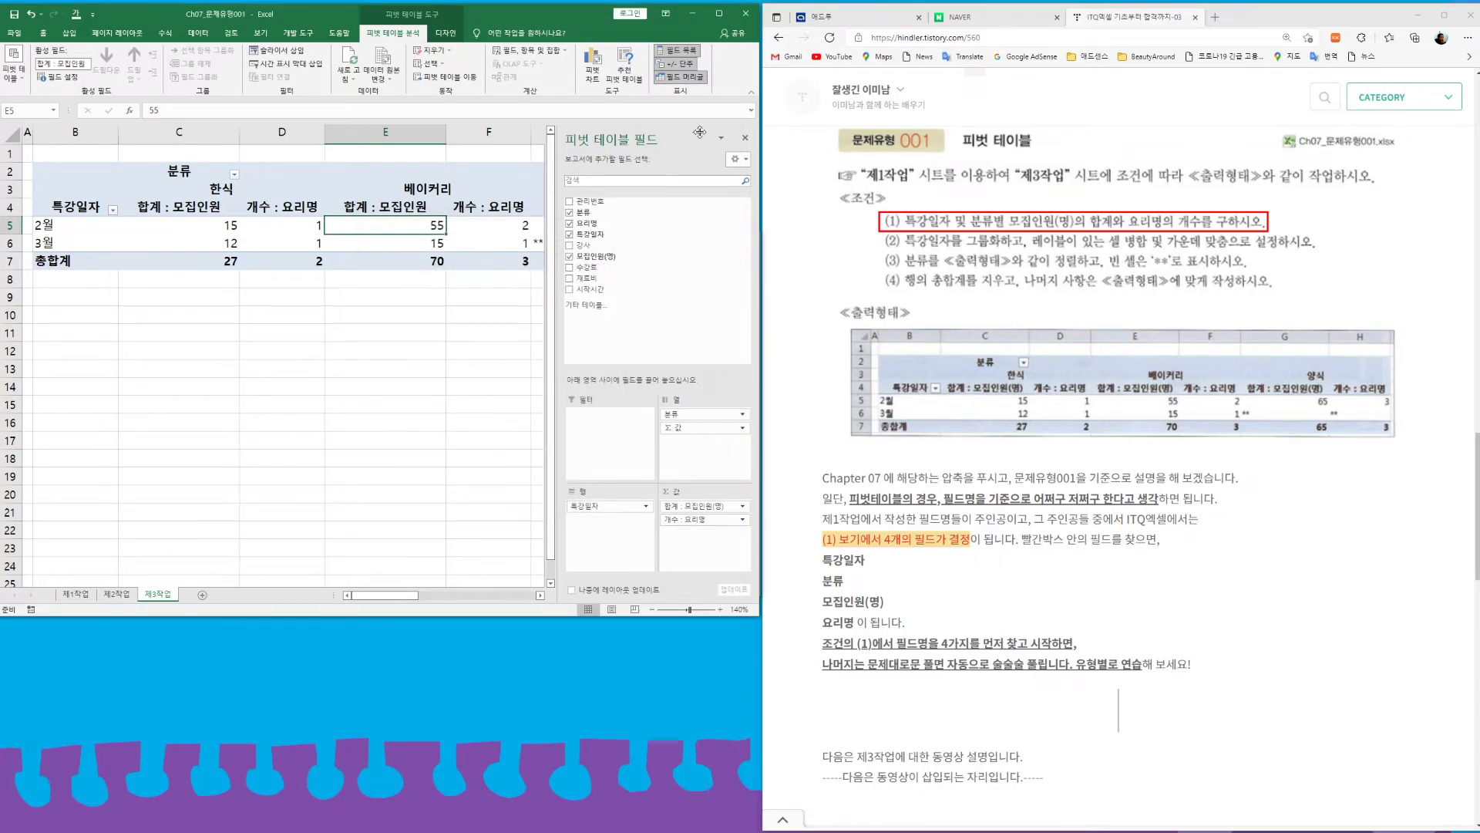
pyautogui.click(744, 137)
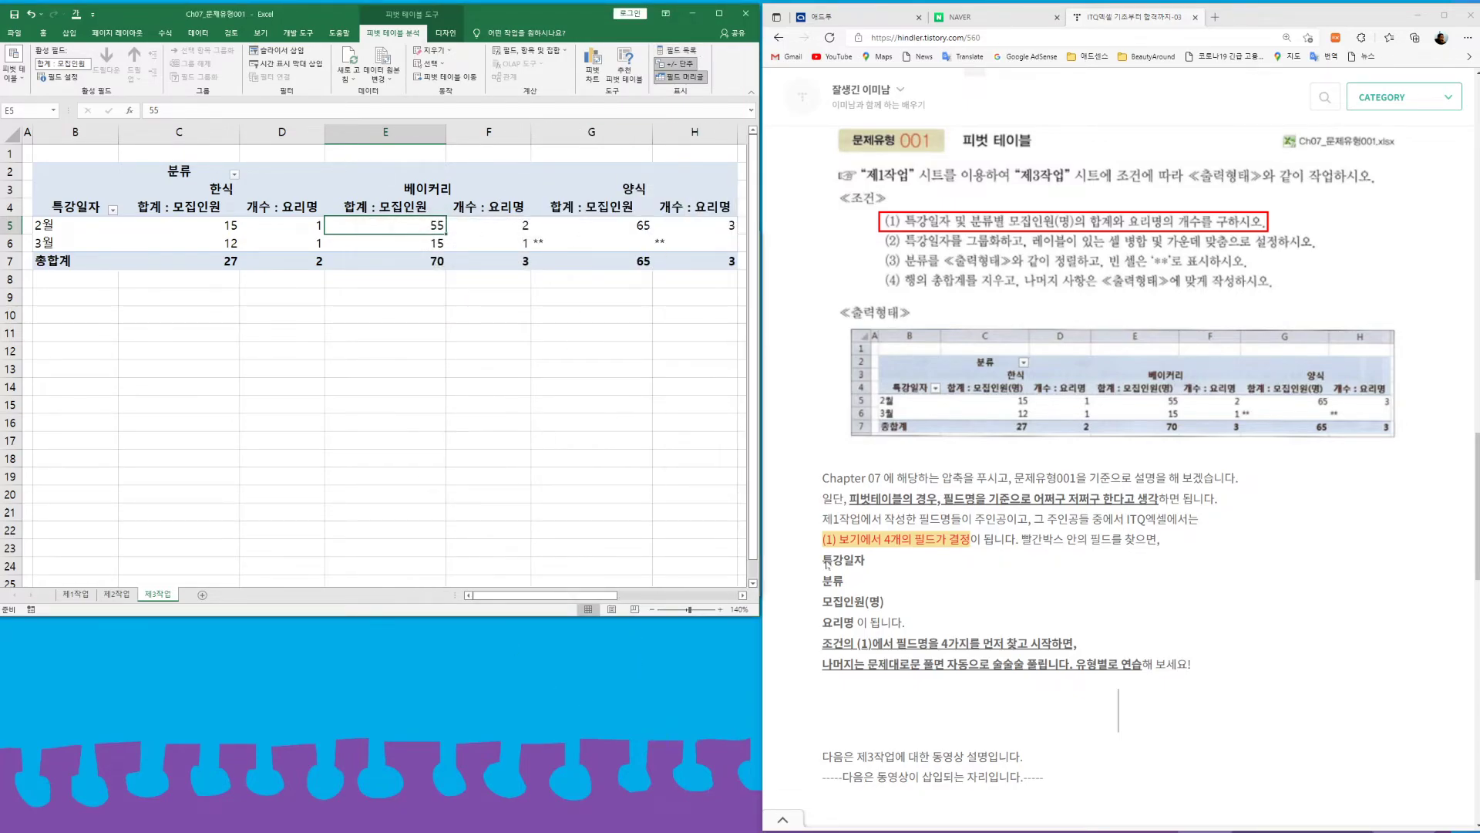
# - In the browser, review the blog post's 정렬 및 부분합 section, the practice file downloads and the 문제유형 001 pivot table conditions
pyautogui.moveTo(573, 594)
pyautogui.mouseDown()
pyautogui.moveTo(598, 594)
pyautogui.moveTo(573, 594)
pyautogui.mouseUp()
pyautogui.scroll(2, 1189, 492)
pyautogui.scroll(4, 1189, 493)
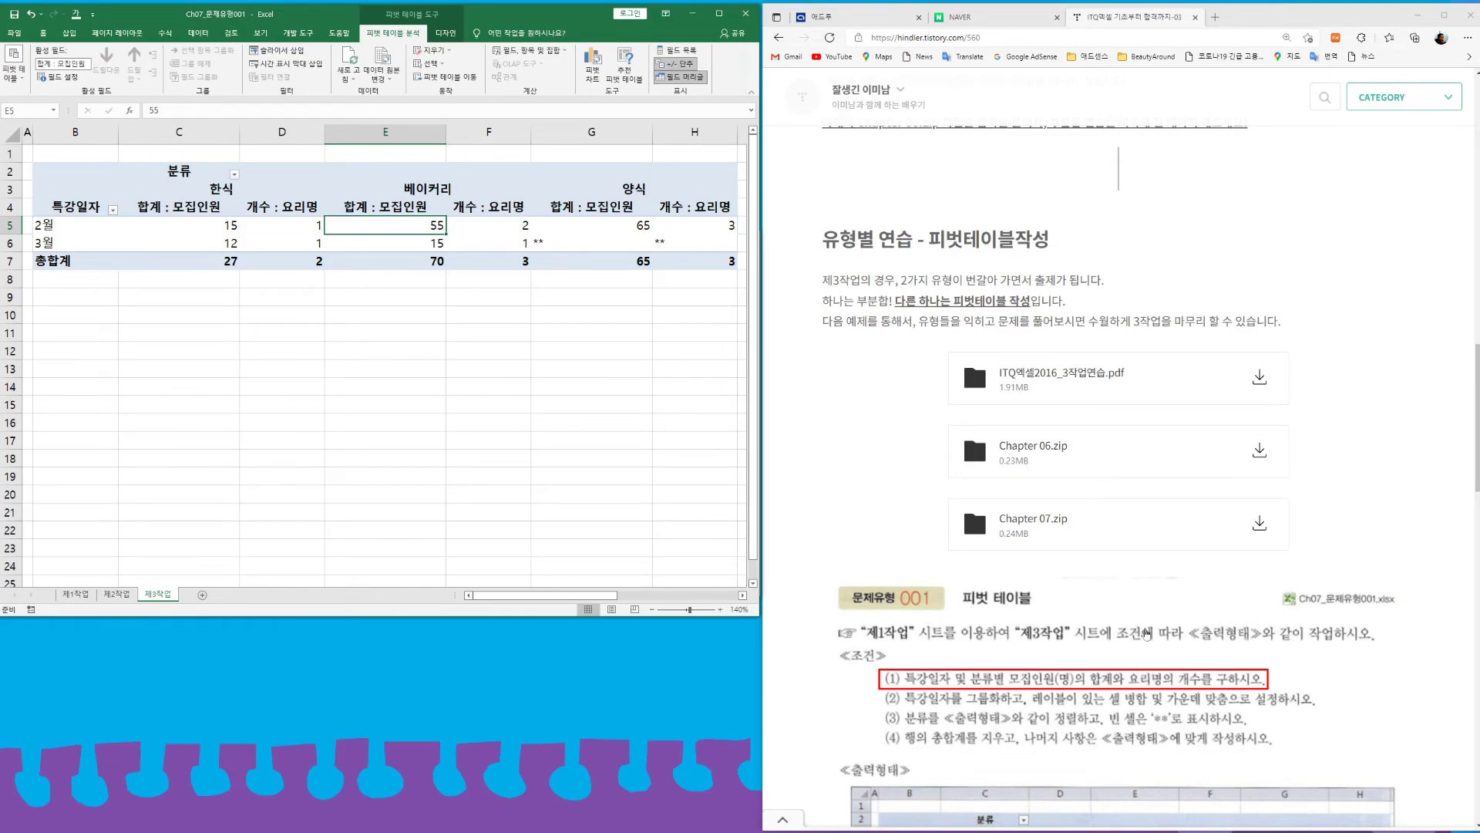
pyautogui.scroll(20, 1117, 508)
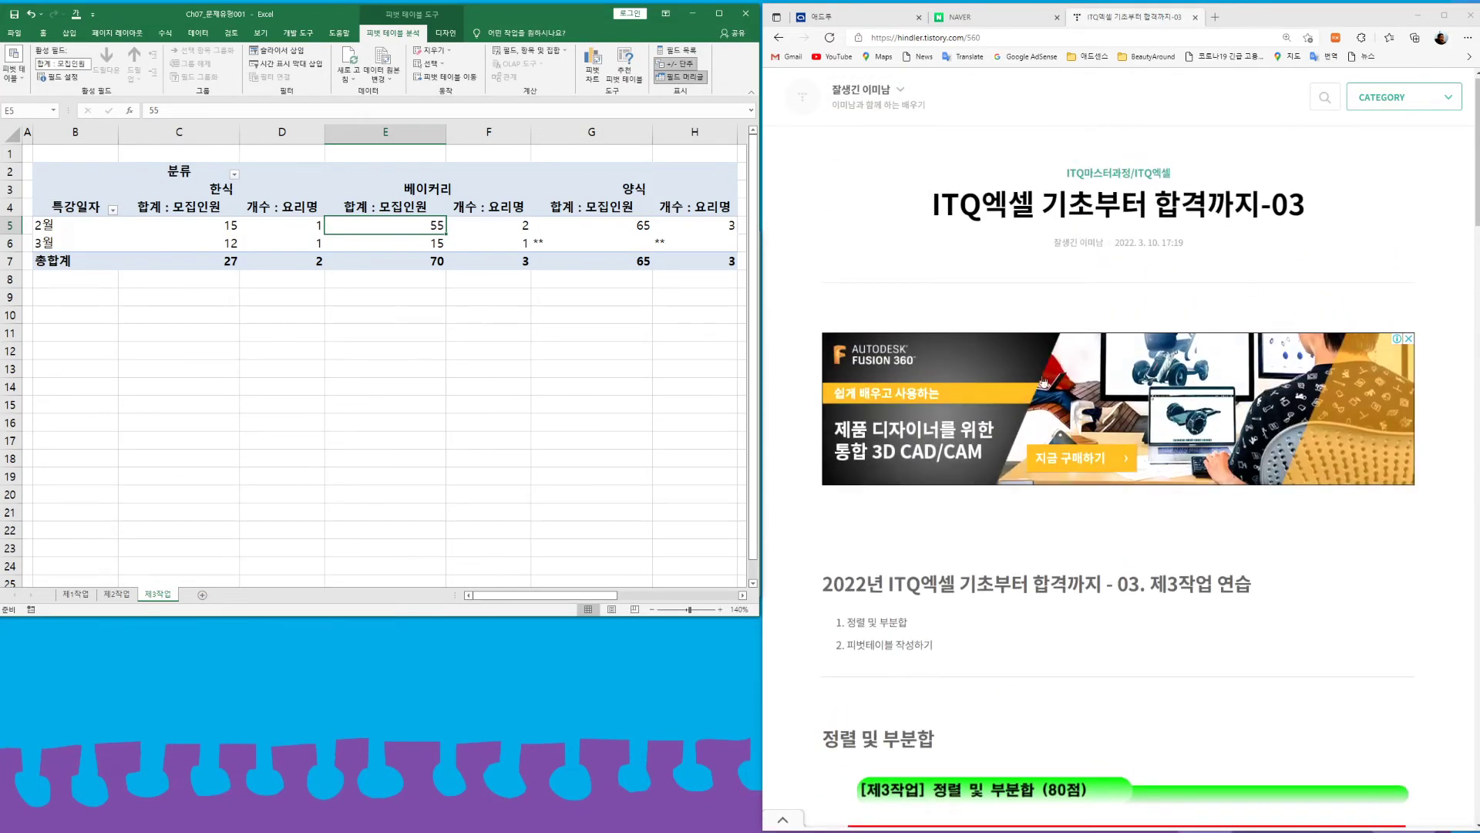
pyautogui.scroll(-3, 1037, 501)
pyautogui.scroll(-5, 1087, 484)
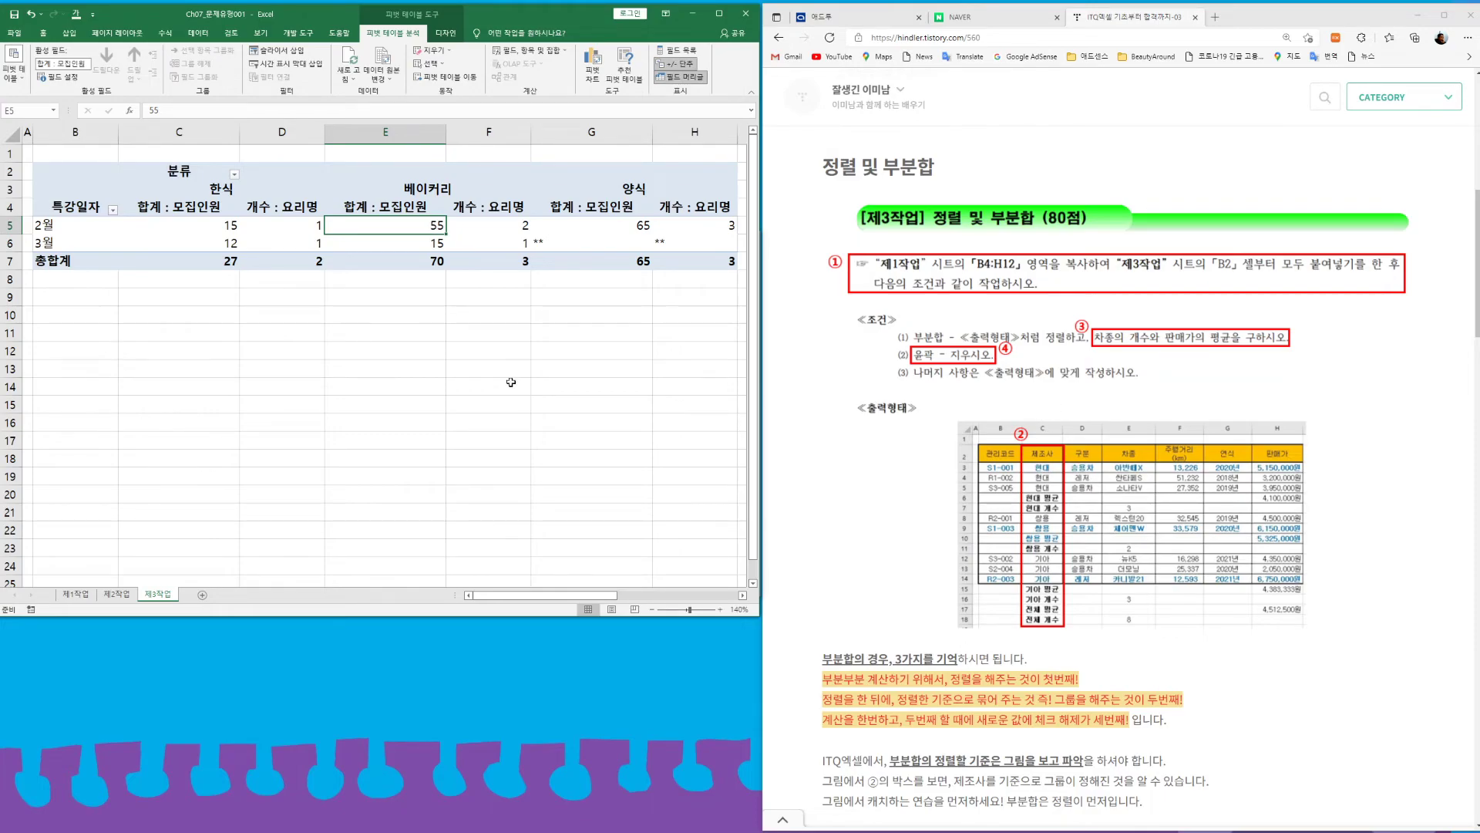
pyautogui.scroll(-10, 1436, 617)
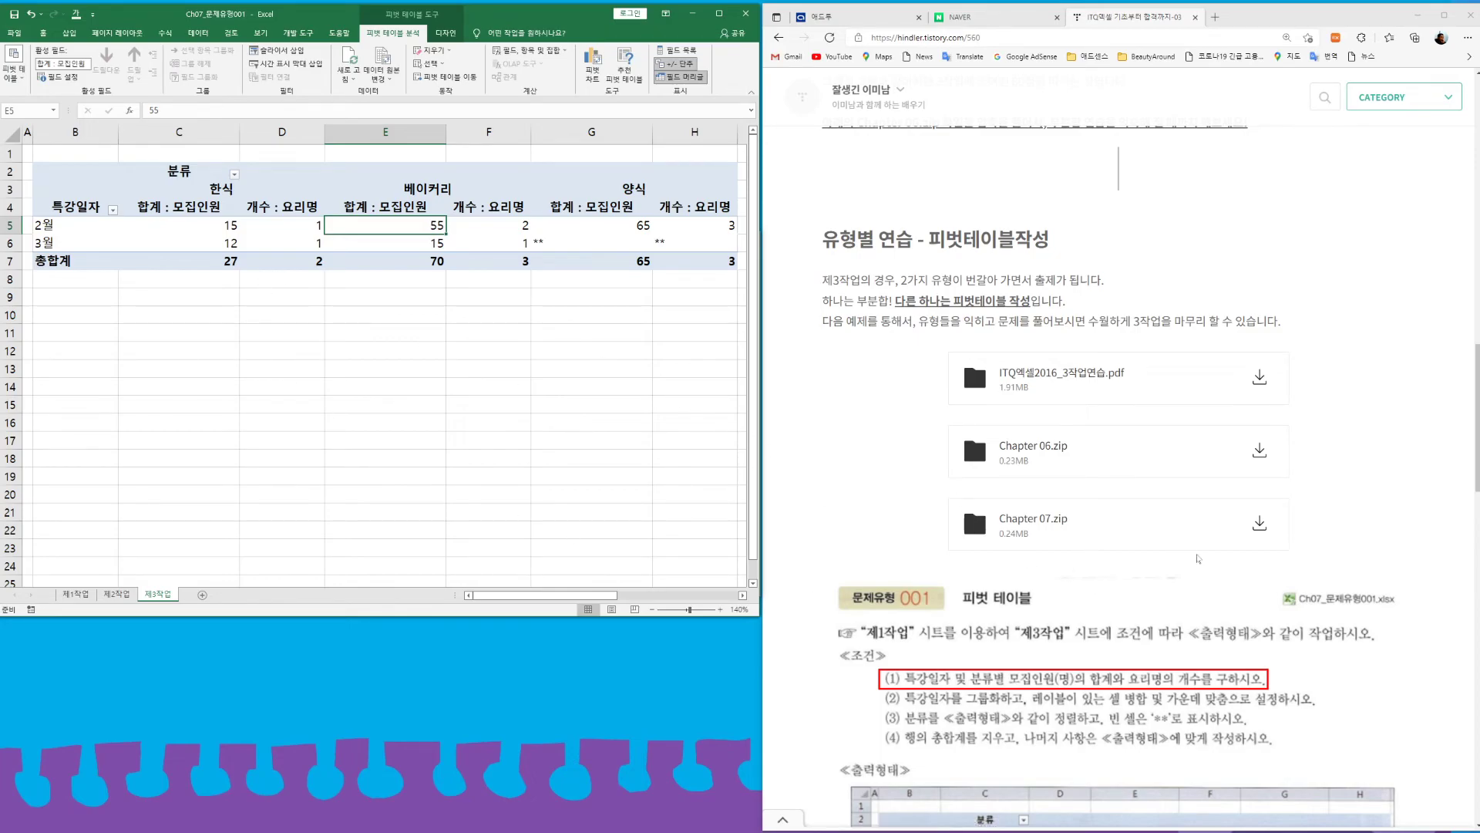
pyautogui.scroll(-5, 1203, 593)
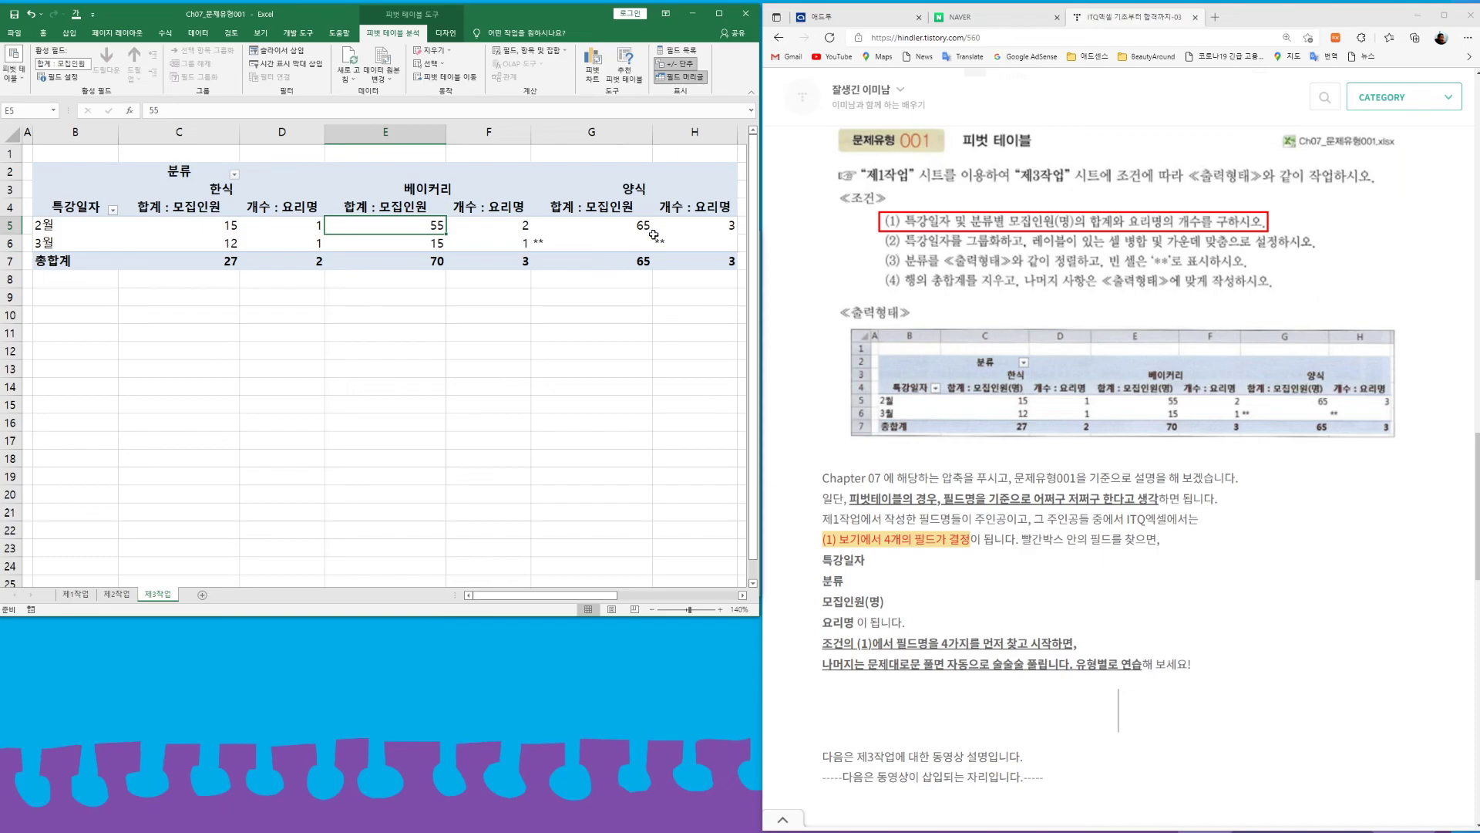
pyautogui.scroll(10, 1296, 544)
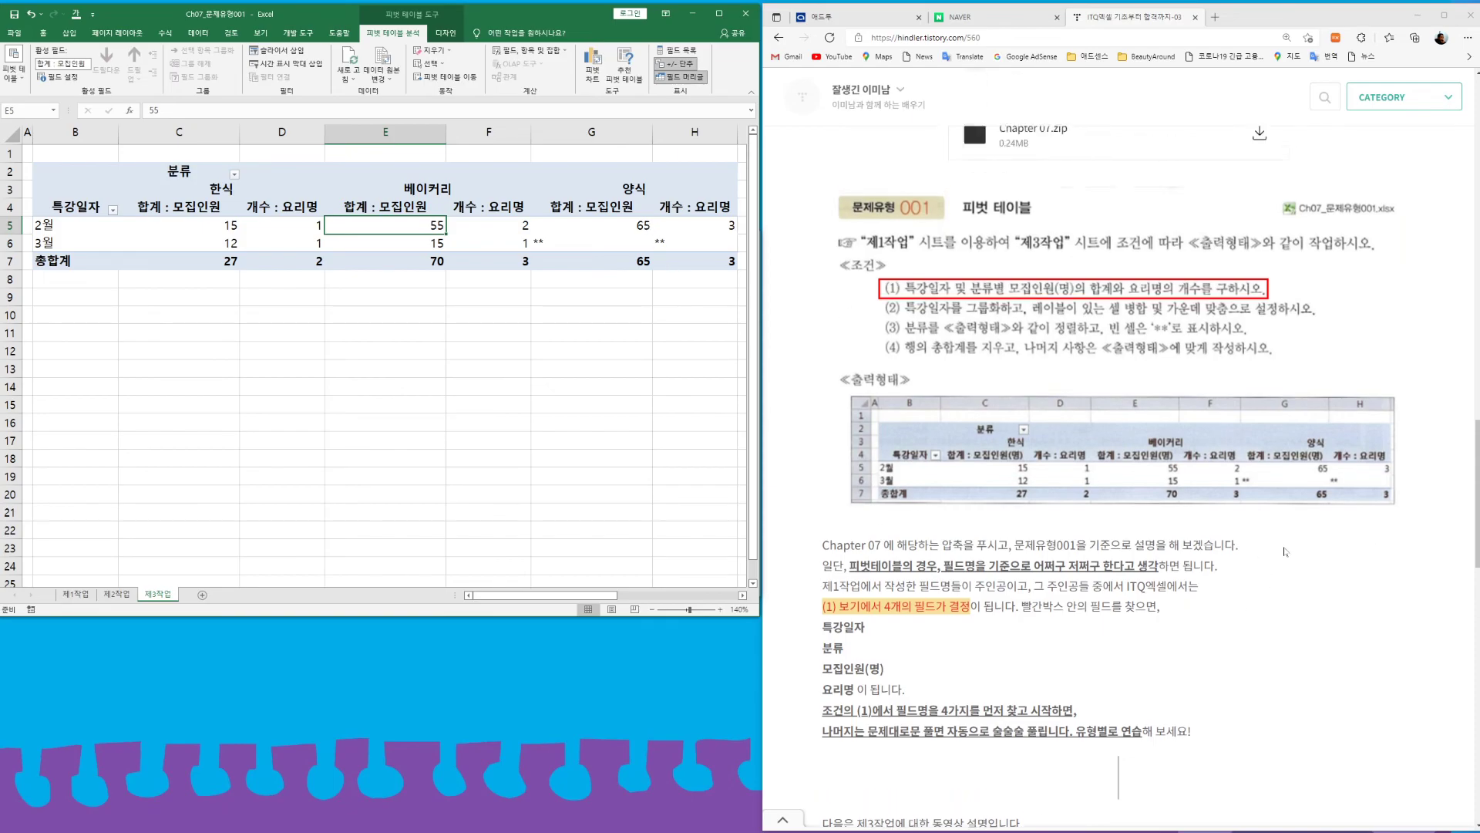